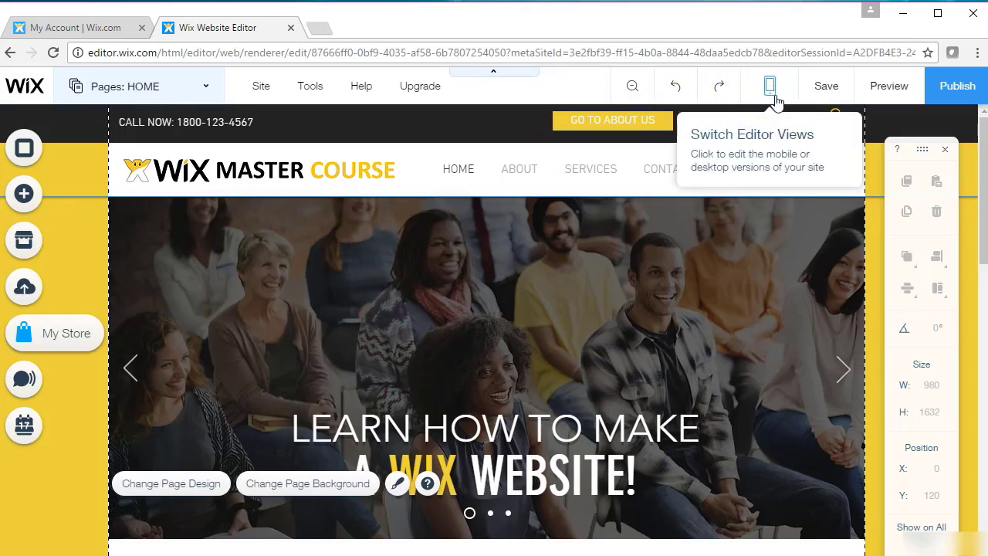
Step: Switch the editor to the mobile view, after turning the site's mobile-friendly option off and back on
left_click(771, 87)
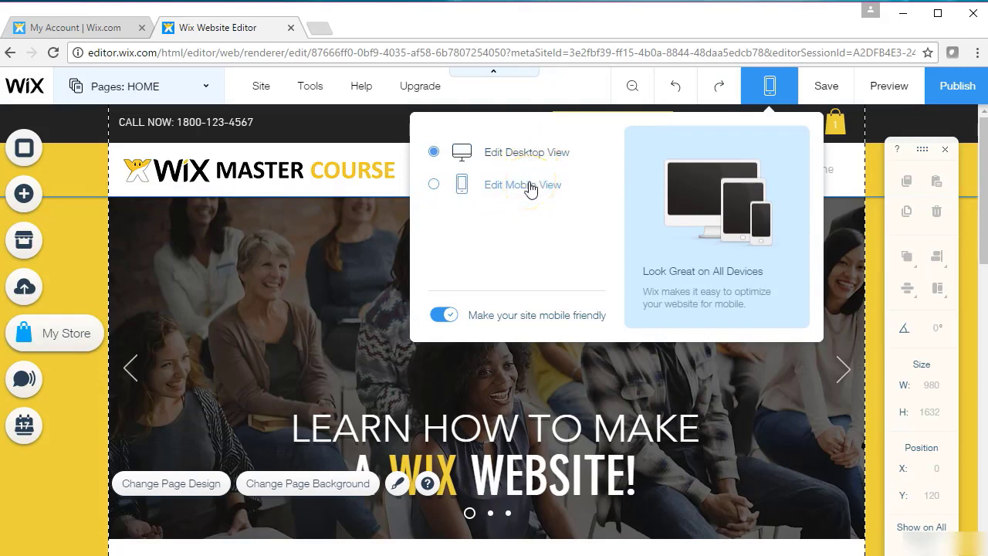
left_click(446, 317)
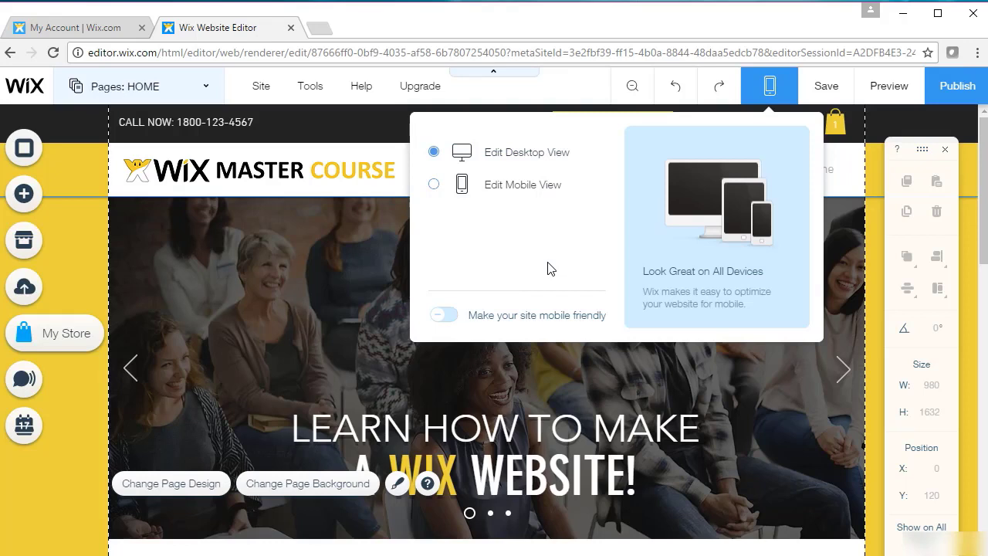
left_click(553, 281)
left_click(452, 316)
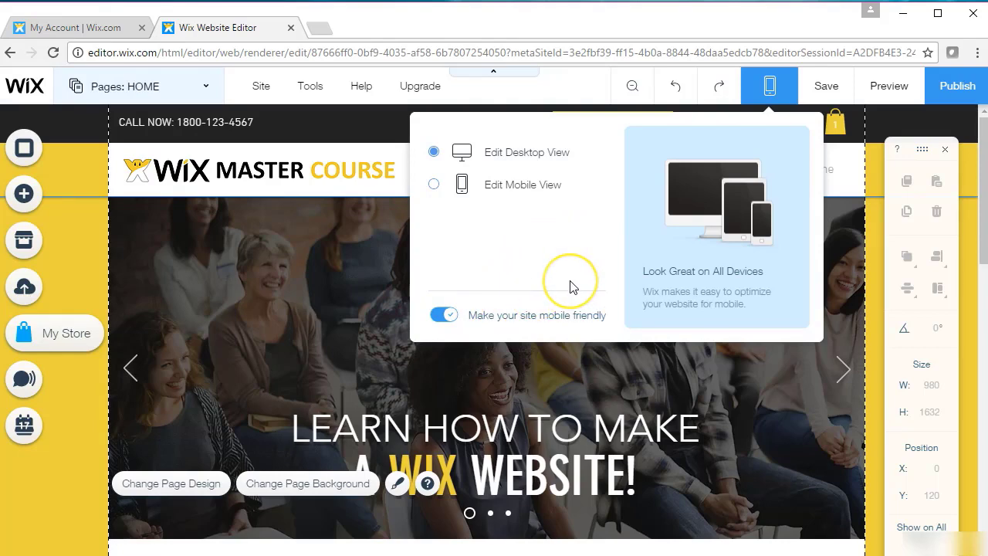
left_click(544, 188)
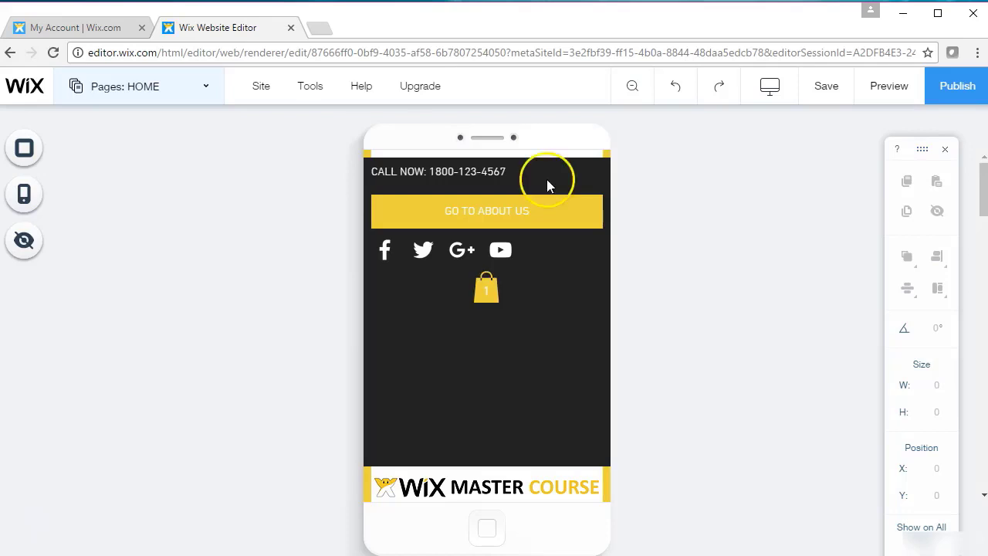
Step: Look over the mobile layouts of the HOME and ABOUT pages, finishing on the SERVICES page
mouse_move(985, 202)
left_mouse_down()
mouse_move(984, 246)
mouse_move(984, 197)
left_mouse_up()
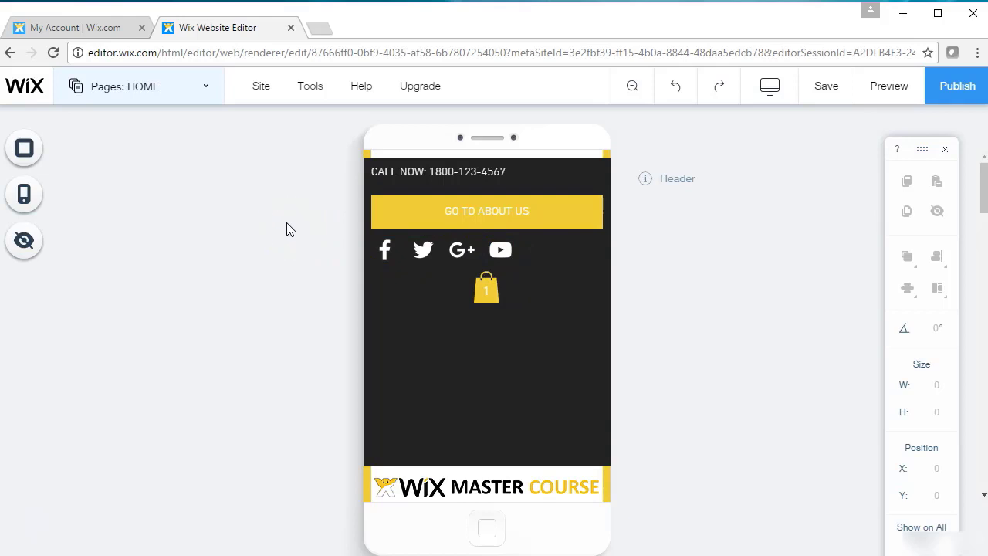
left_click(145, 88)
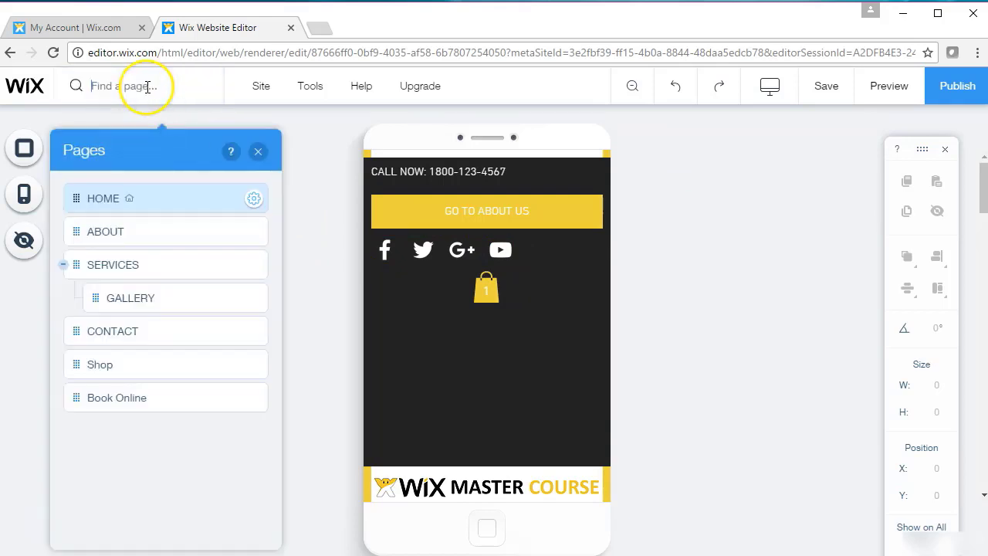
left_click(130, 230)
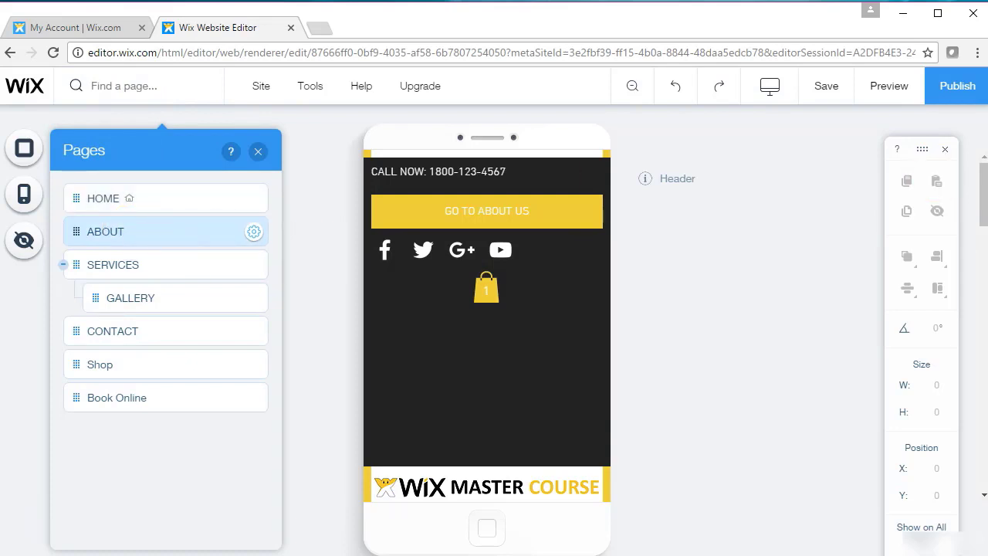
mouse_move(983, 184)
left_mouse_down()
mouse_move(983, 259)
mouse_move(986, 199)
left_mouse_up()
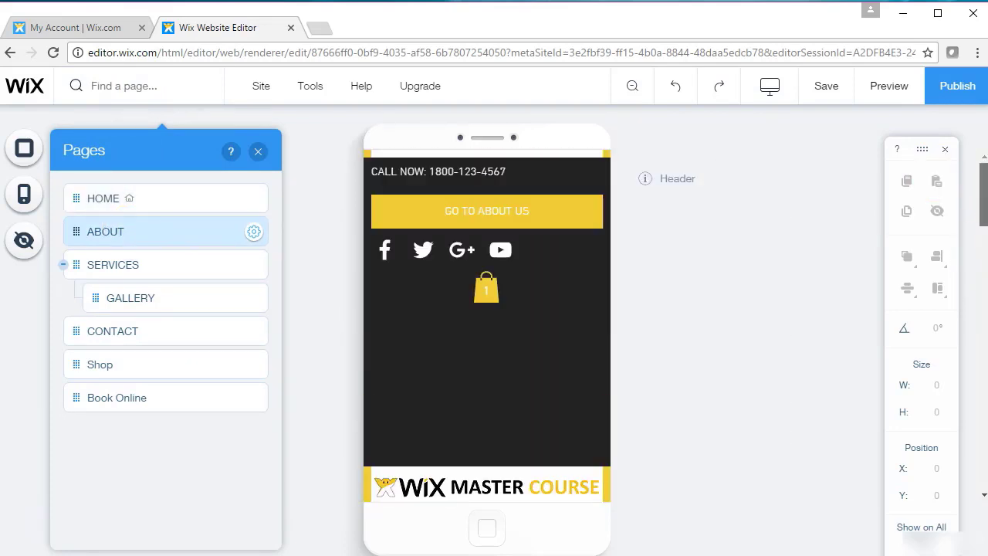
left_click(167, 268)
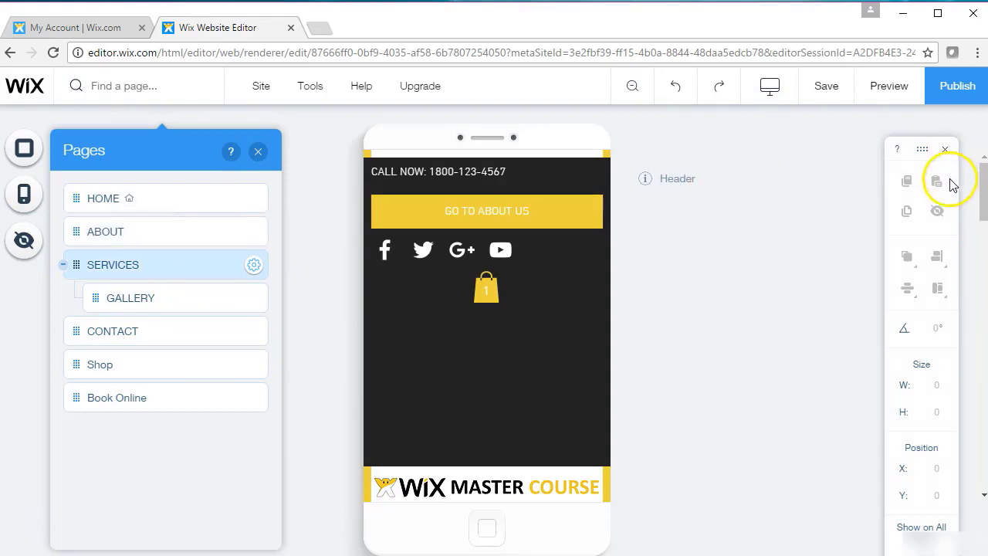
mouse_move(984, 191)
left_mouse_down()
mouse_move(981, 287)
mouse_move(984, 185)
left_mouse_up()
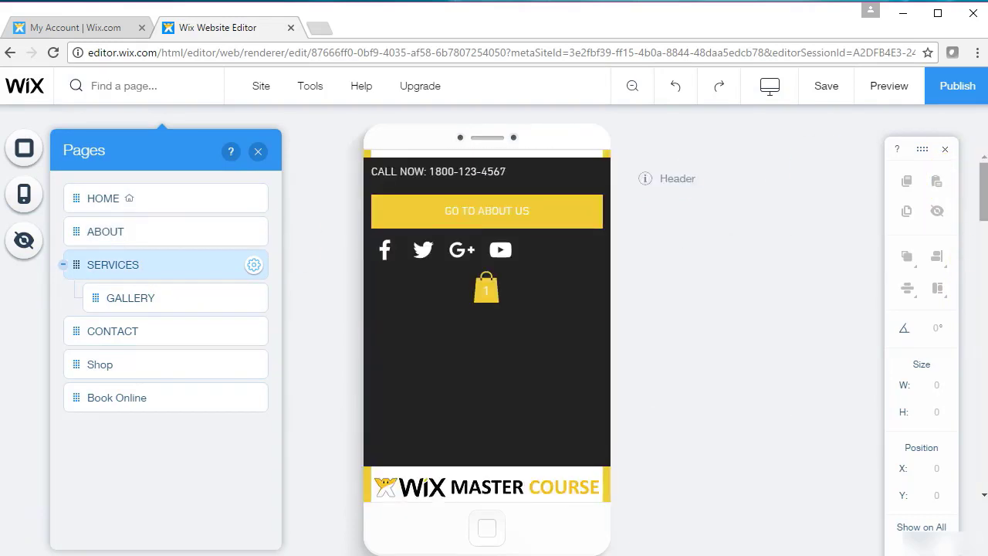
left_click(258, 151)
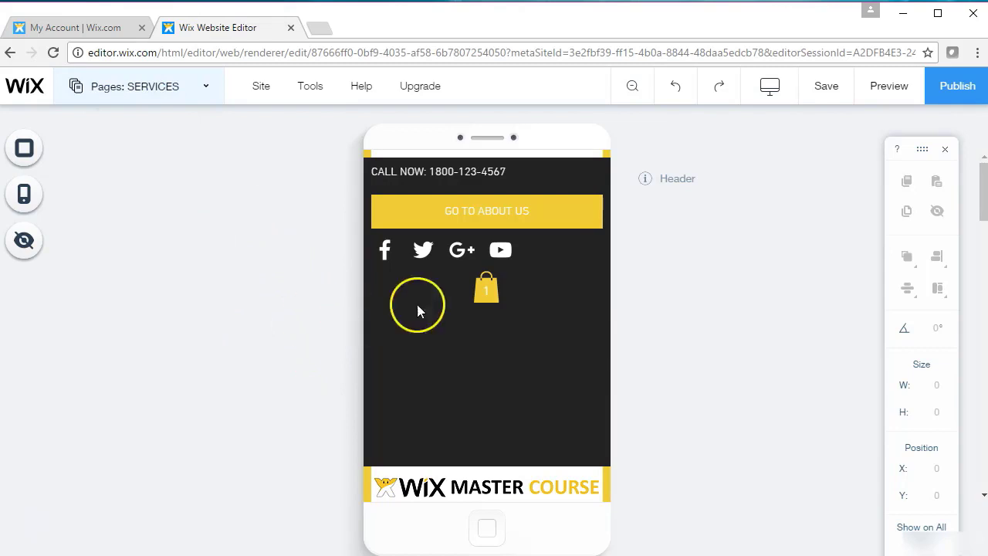
Step: Select the dark header strip and look over the mobile background options
left_click(521, 363)
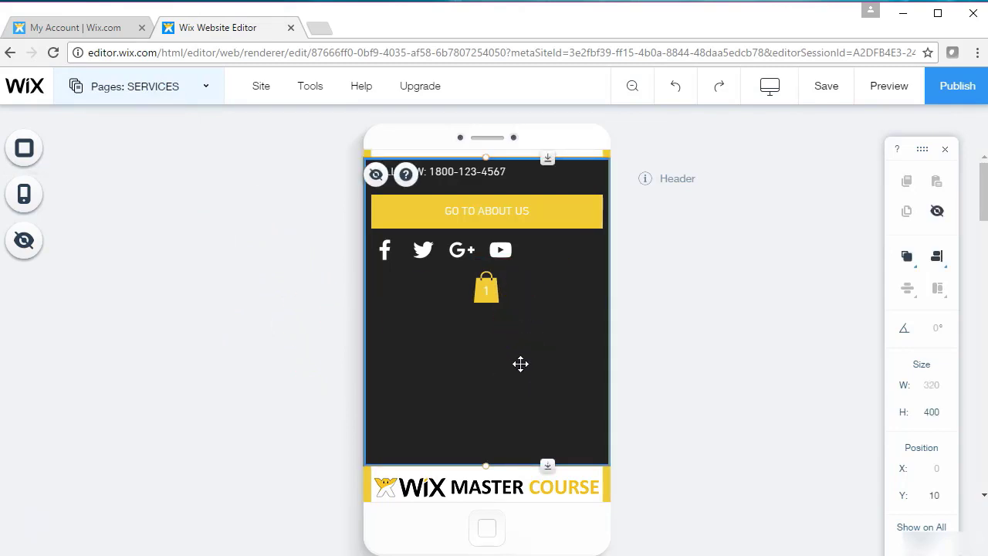
left_click(26, 166)
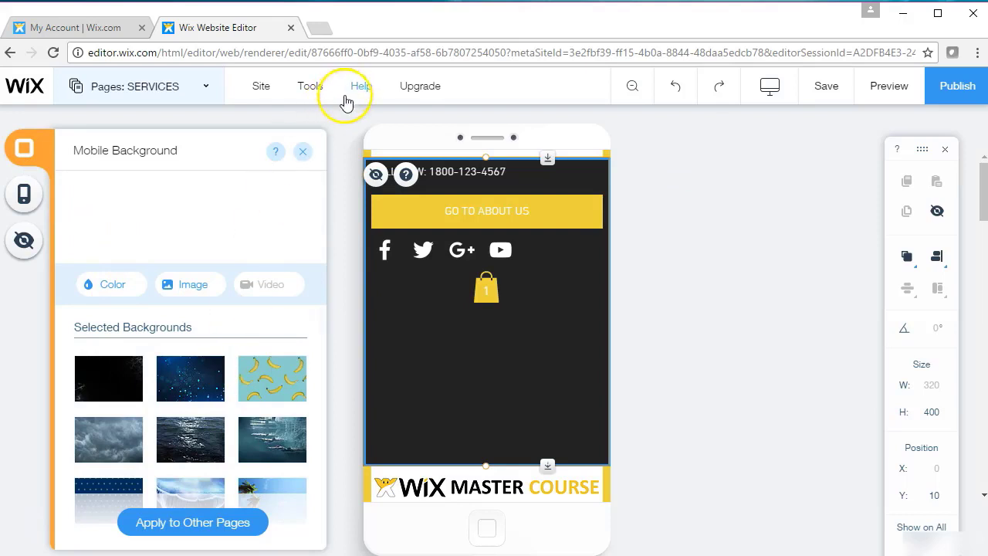
left_click(302, 154)
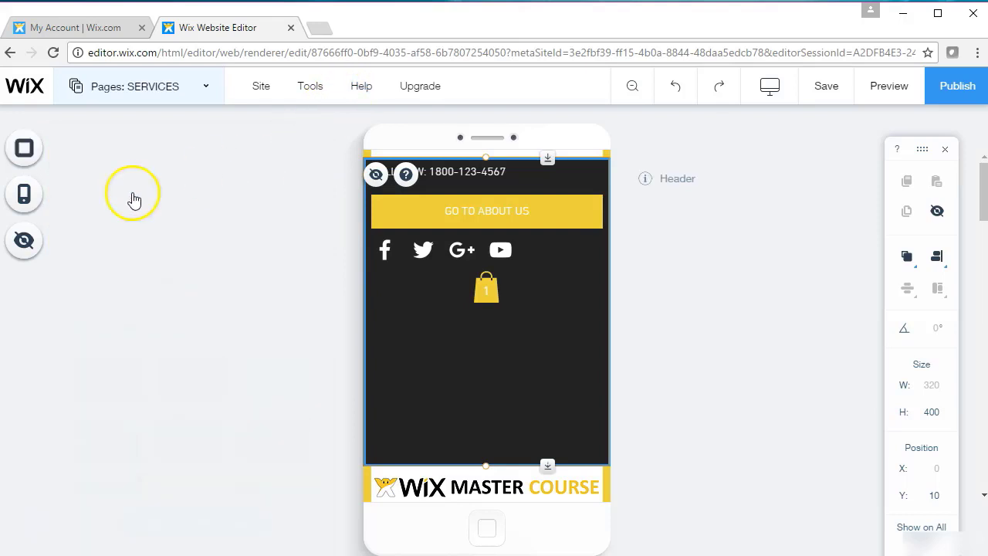
Step: Examine the settings for Mobile View, Back to Top Button and Mobile Action Bar, and the list of hidden elements
left_click(28, 192)
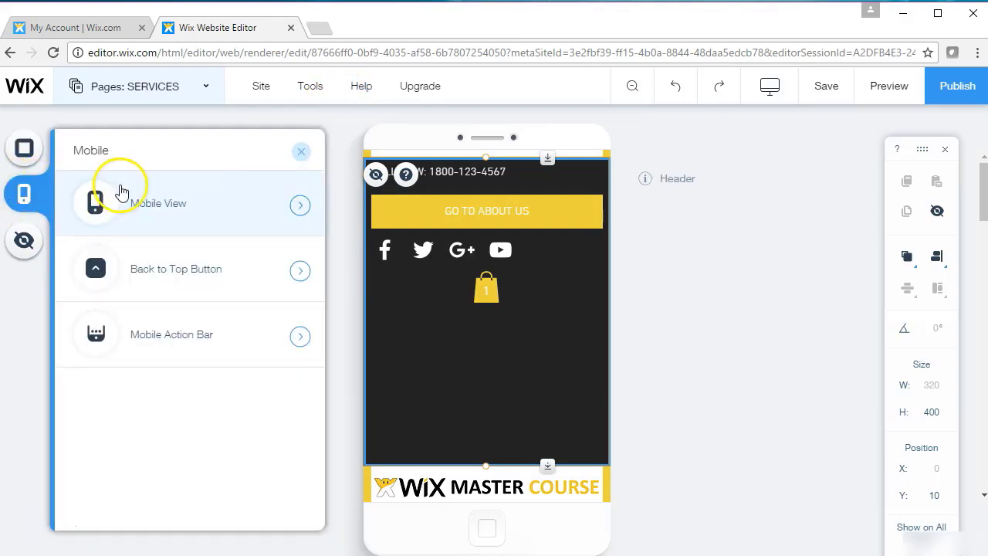
left_click(197, 206)
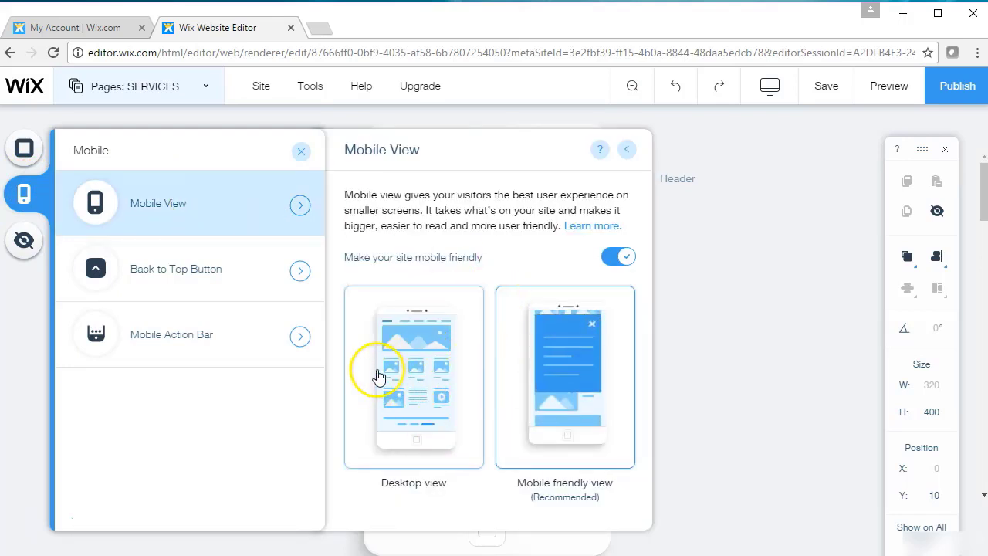
left_click(223, 277)
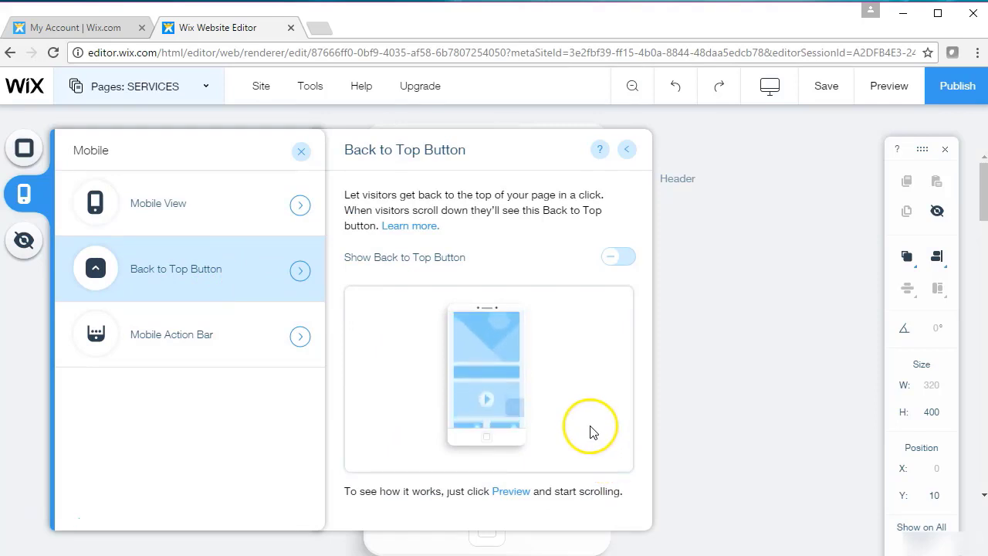
left_click(207, 343)
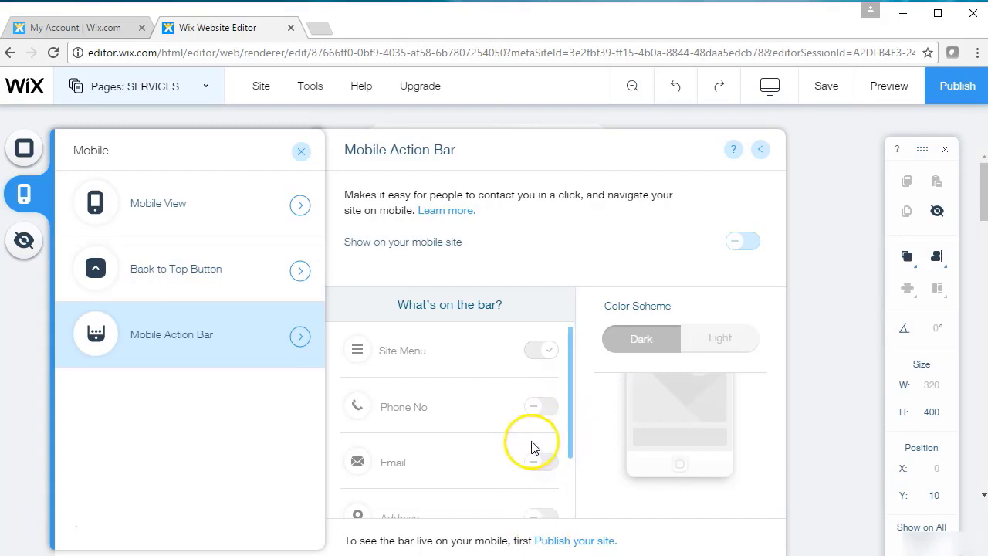
scroll(494, 402, "down", 2)
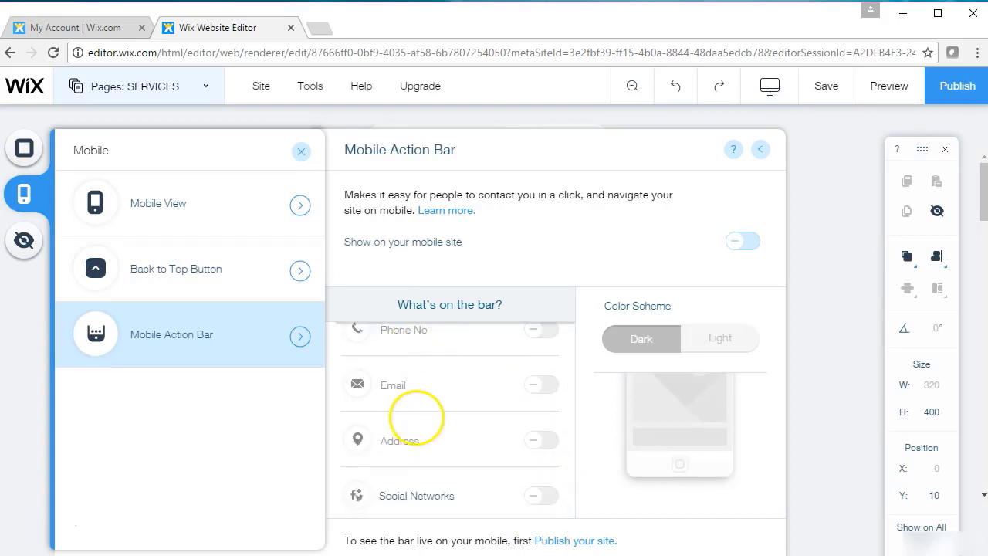
left_click(301, 151)
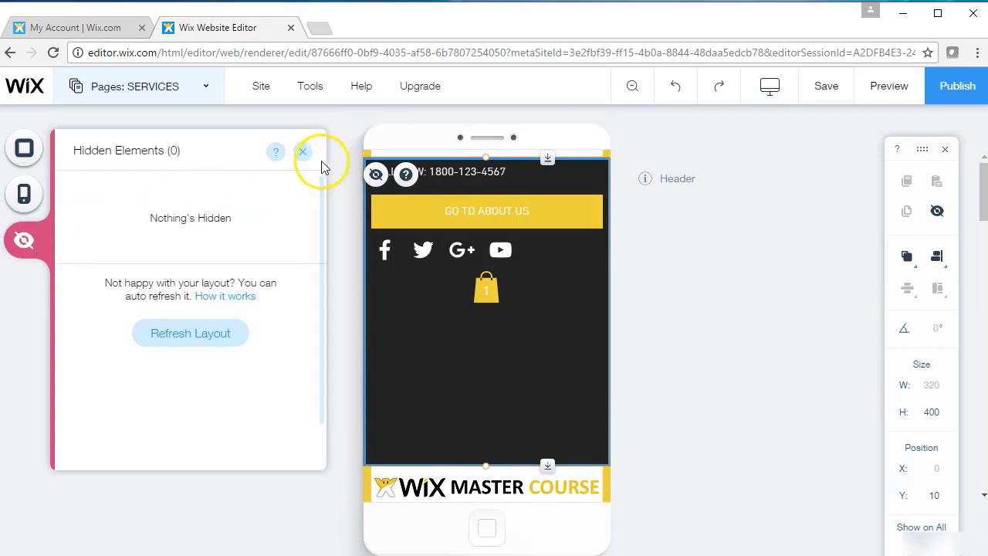
left_click(303, 153)
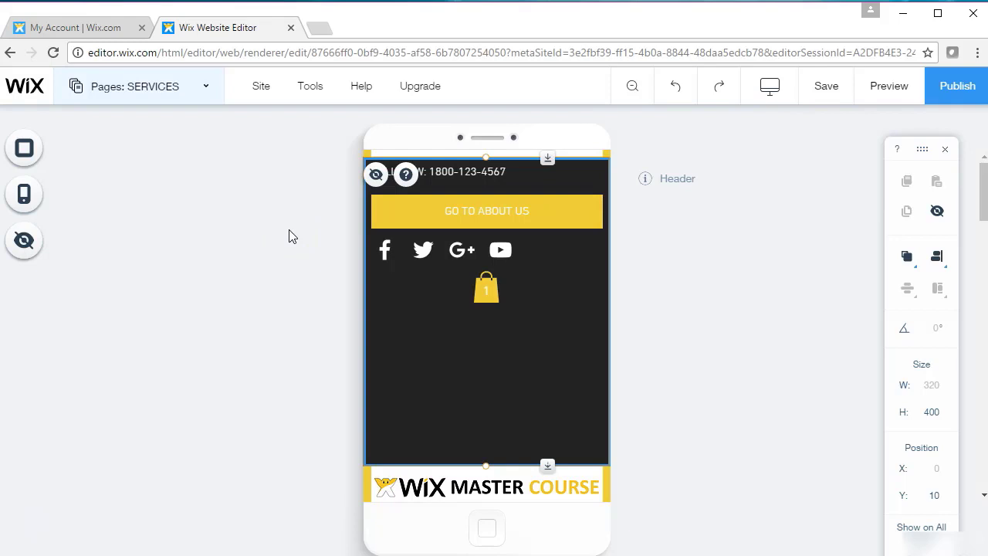
Step: Hide the GO TO ABOUT US button from the mobile header and restore it from the hidden elements
left_click(521, 205)
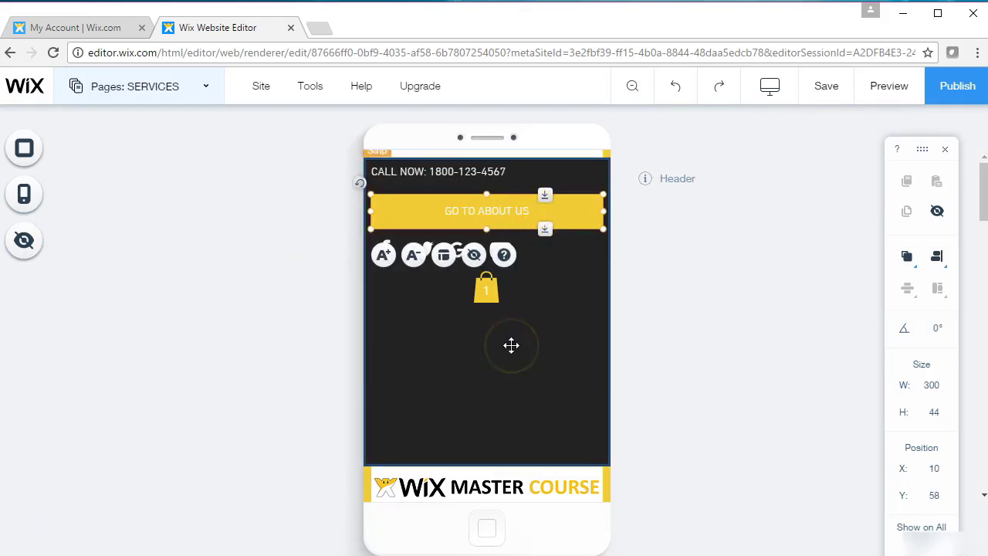
left_click(475, 257)
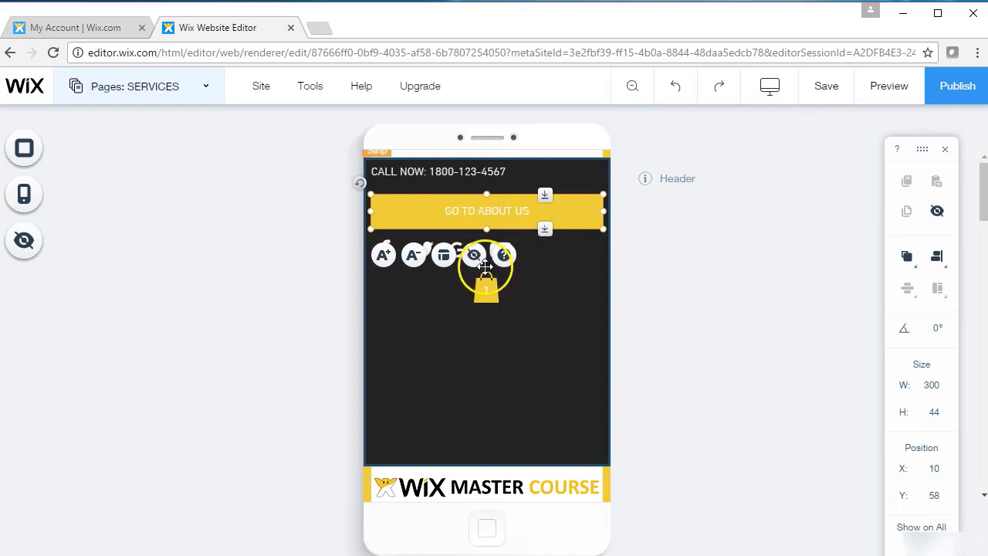
left_click(467, 426)
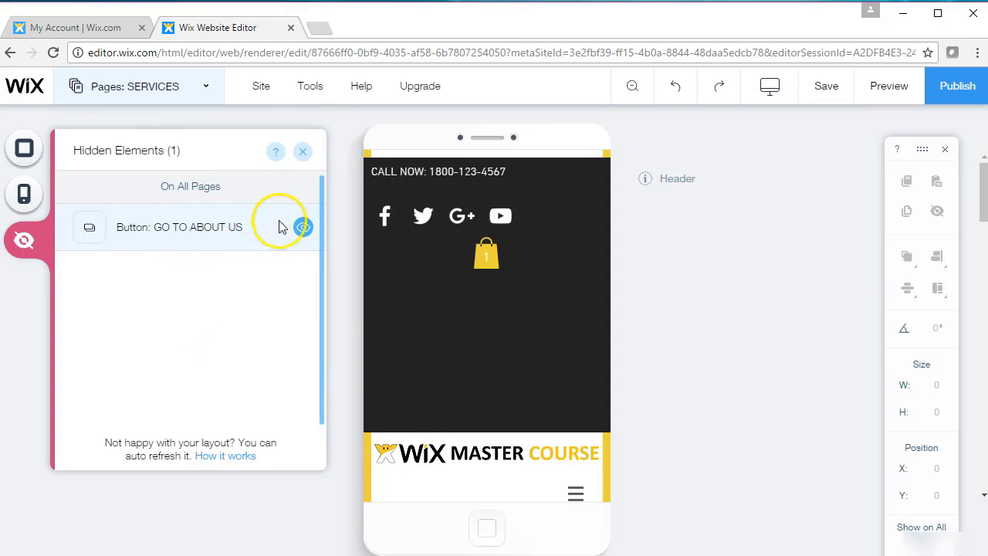
left_click(302, 229)
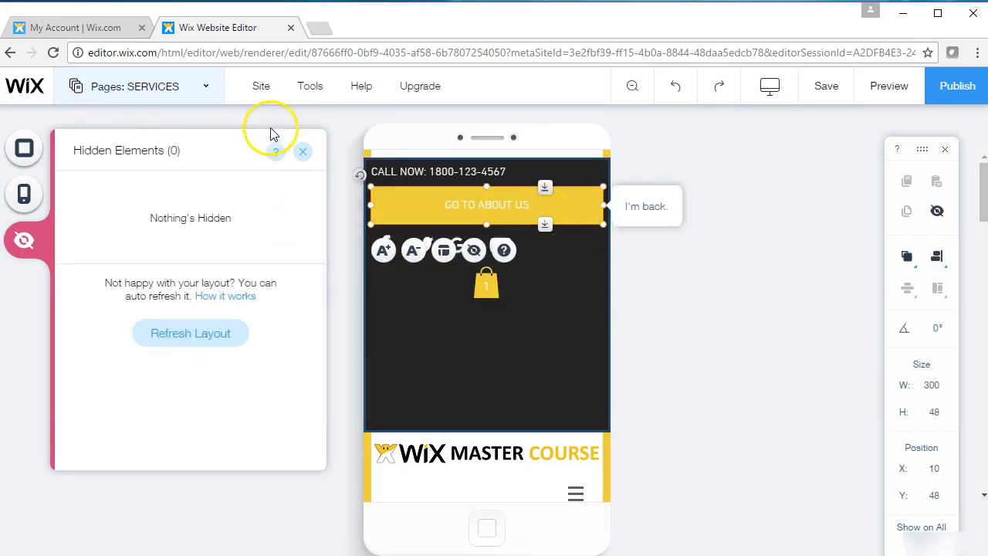
left_click(304, 151)
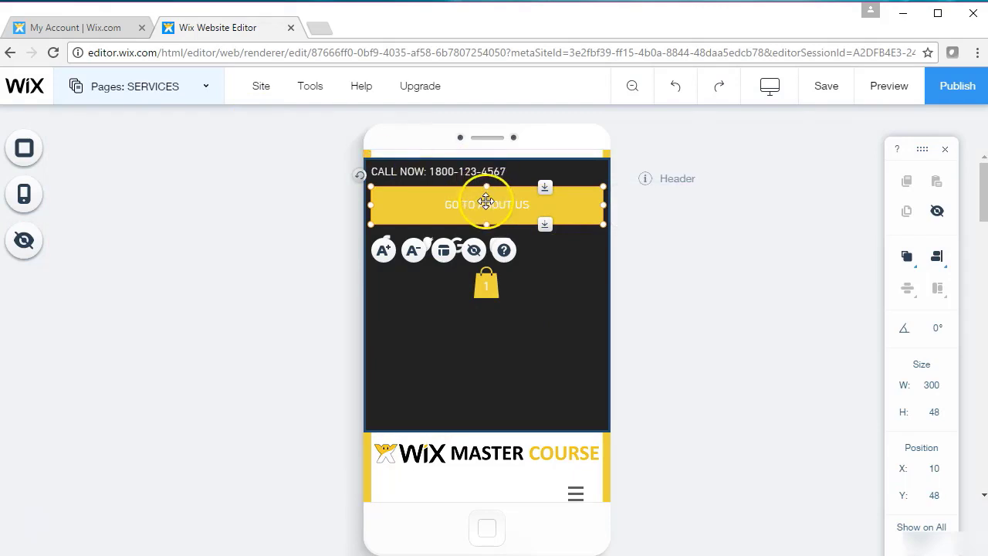
Step: Shorten the dark header strip from its bottom edge to a height of about 283
left_click(517, 320)
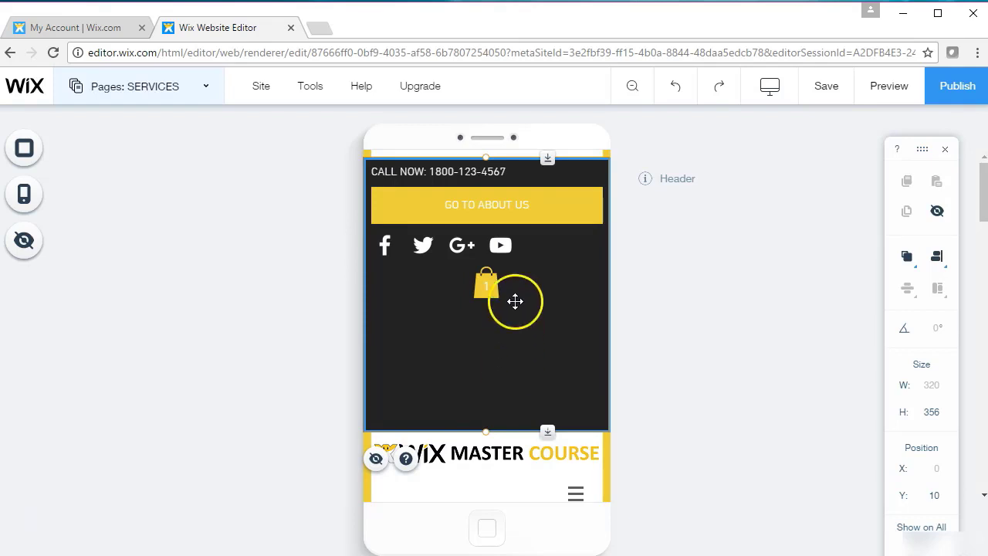
left_click(502, 207)
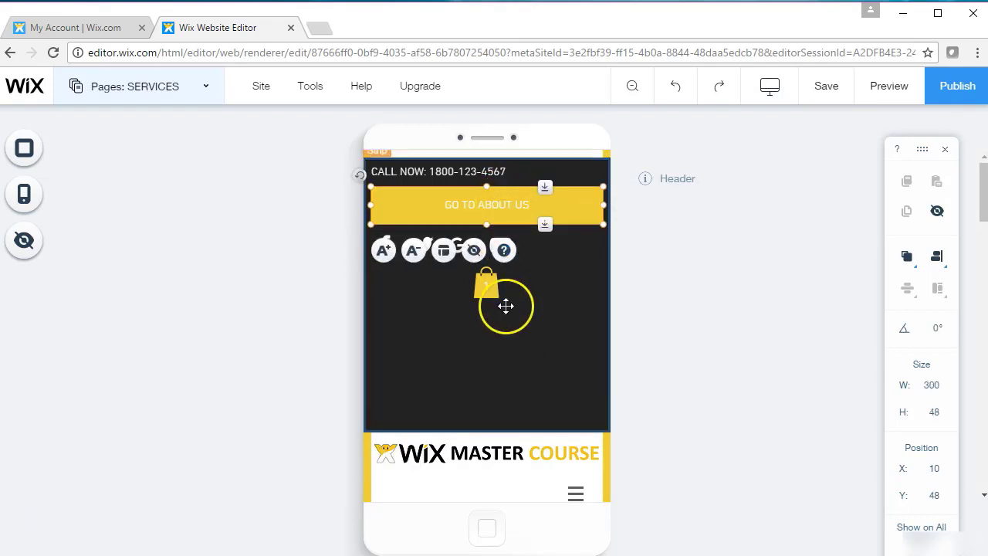
left_click(493, 336)
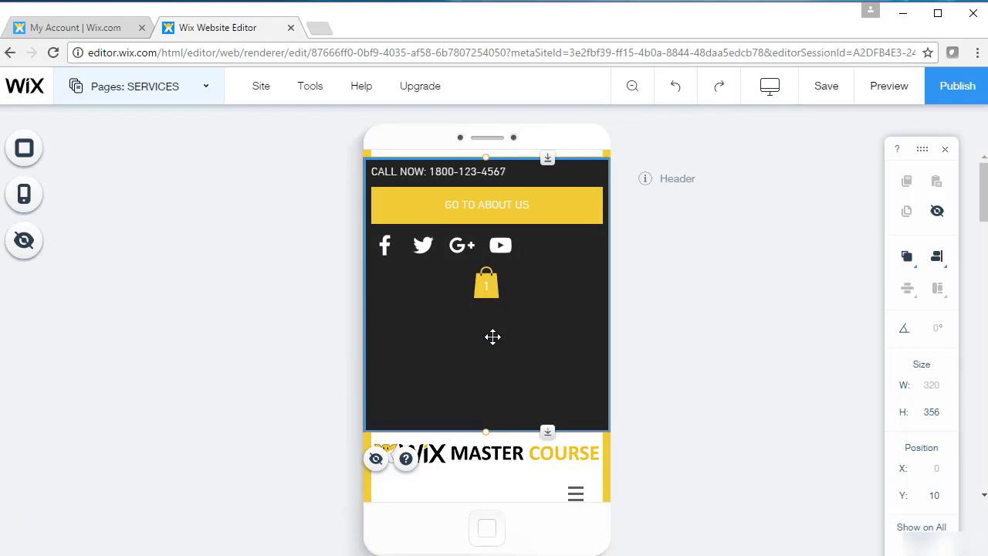
left_click_drag(551, 426, 559, 374)
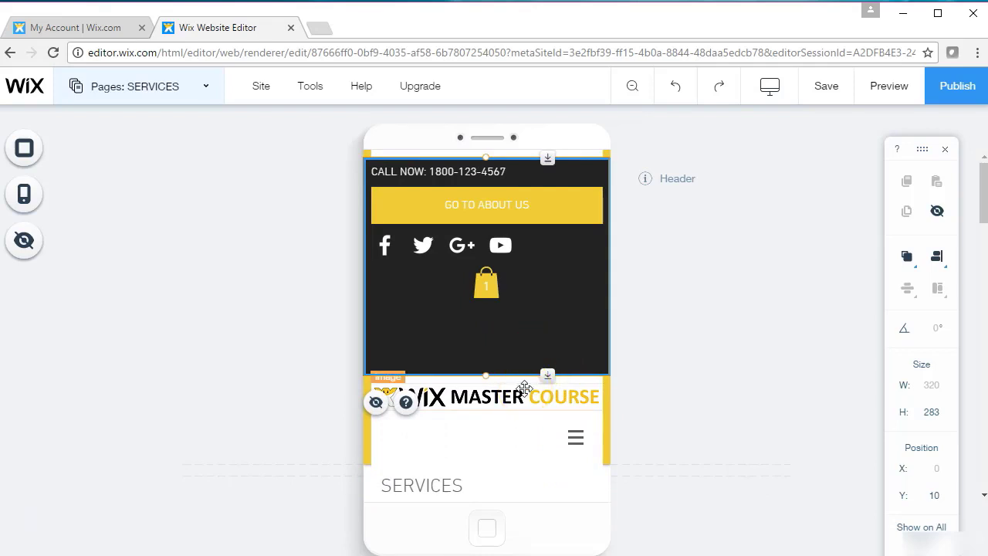
left_click(540, 304)
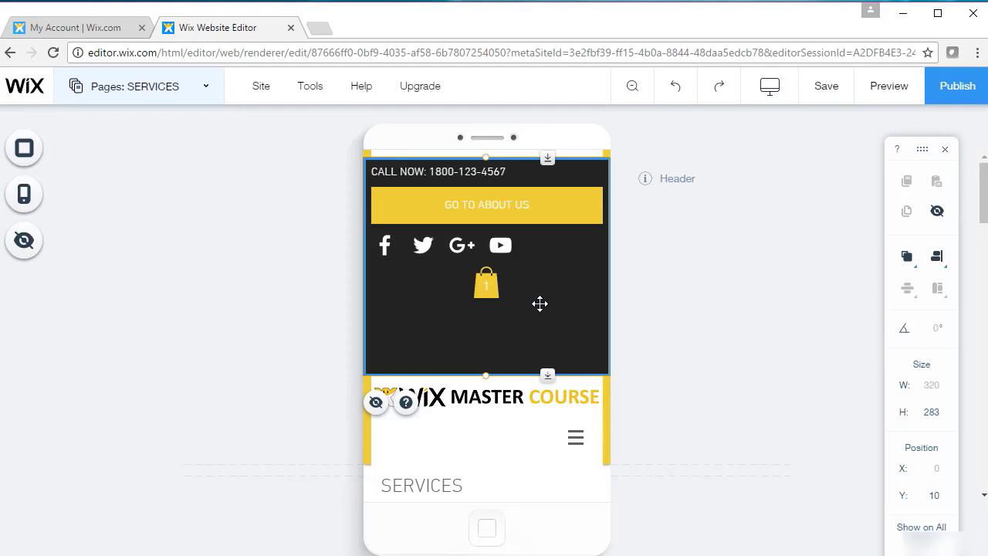
Step: Narrow the CALL NOW text box and centre it horizontally in the dark header strip
left_click(465, 174)
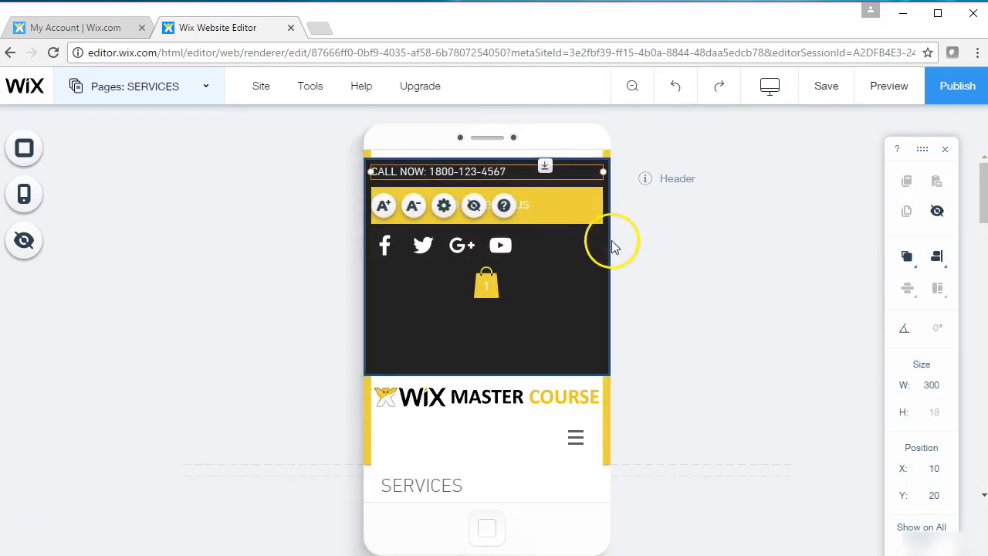
left_click(580, 256)
left_click(497, 173)
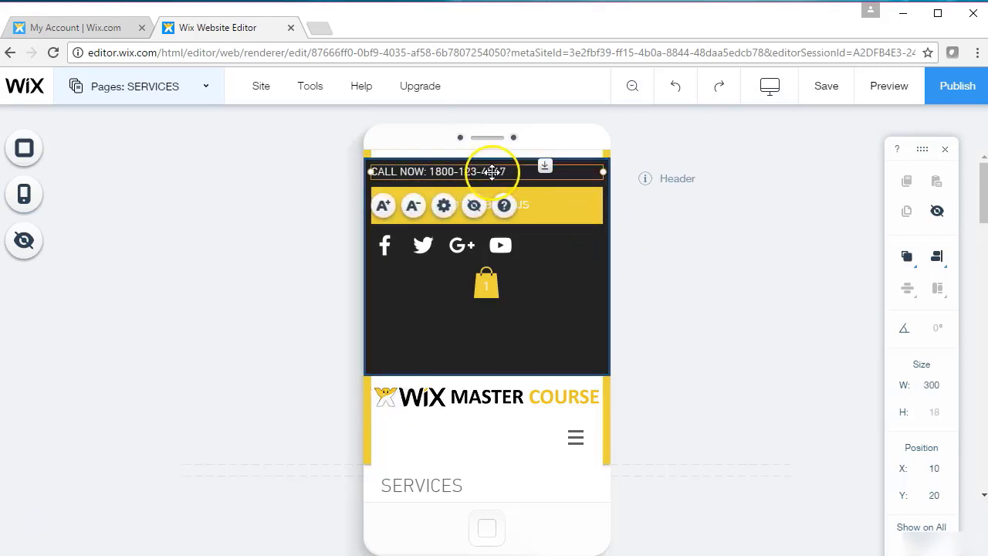
left_click_drag(492, 172, 507, 172)
left_click_drag(615, 173, 493, 172)
Step: Move the GO TO ABOUT US button down slightly to about X 11, Y 58 in the header strip
left_click(593, 206)
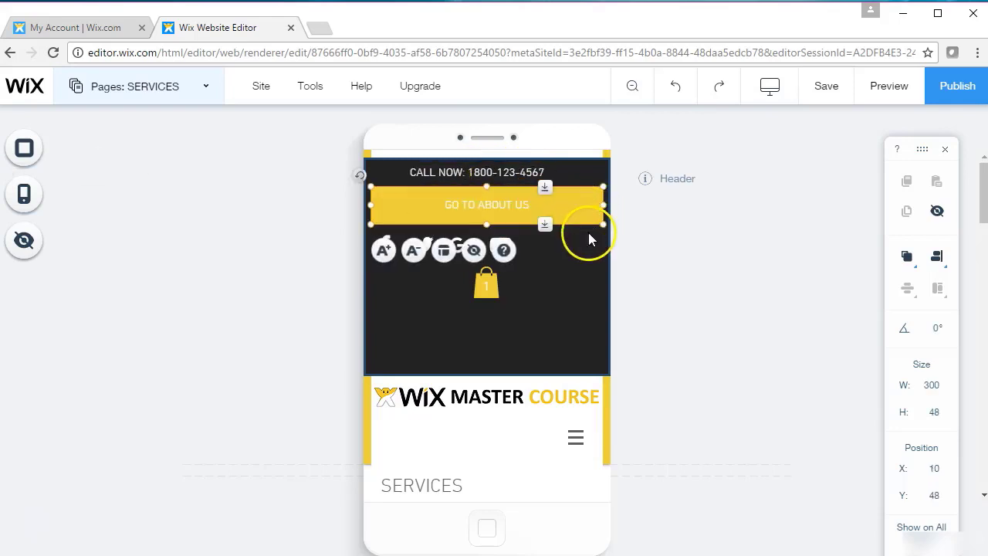
left_click_drag(589, 211, 589, 219)
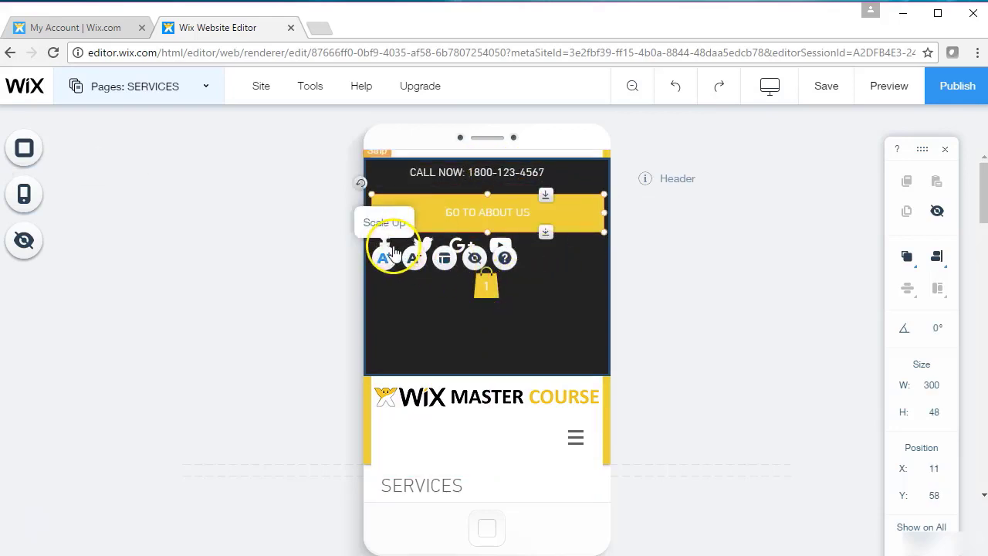
Step: Try scaling the text of the GO TO ABOUT US button and of the SERVICES heading down and up
left_click(414, 258)
left_click(383, 258)
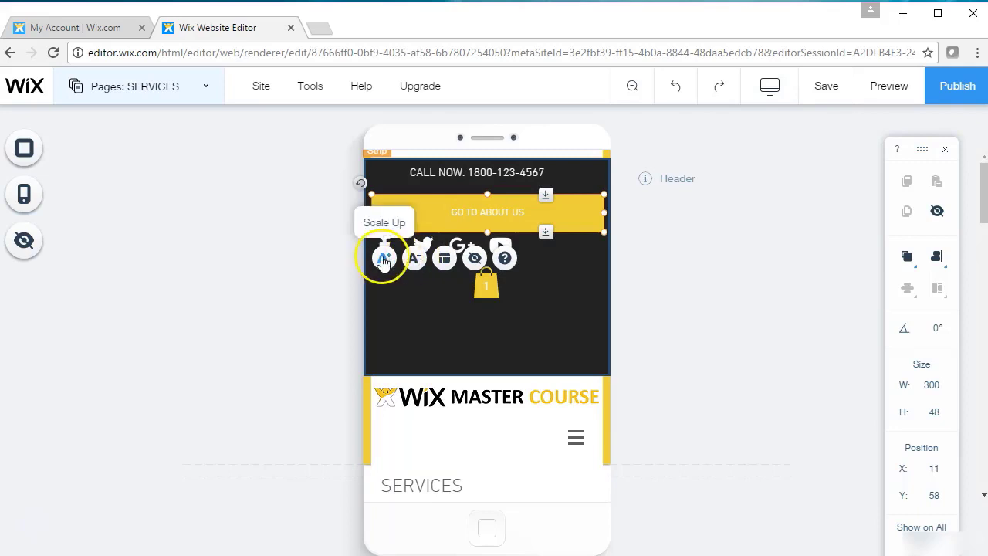
left_click(424, 487)
left_click(424, 448)
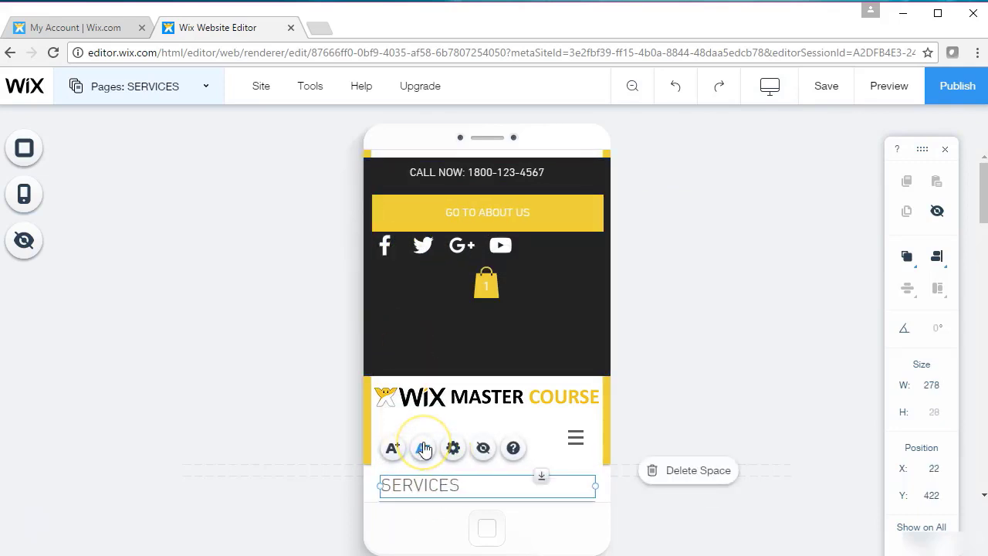
left_click(392, 449)
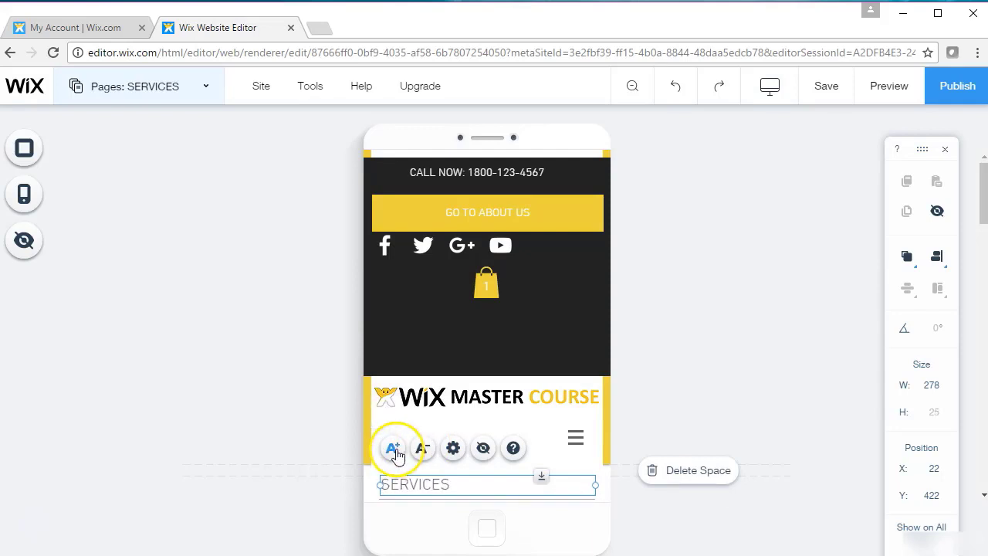
Step: Shrink the blue placeholder image above TITLE to about 253 by 301 and place it near X 26, Y 873
left_click_drag(984, 207, 978, 309)
left_click(492, 401)
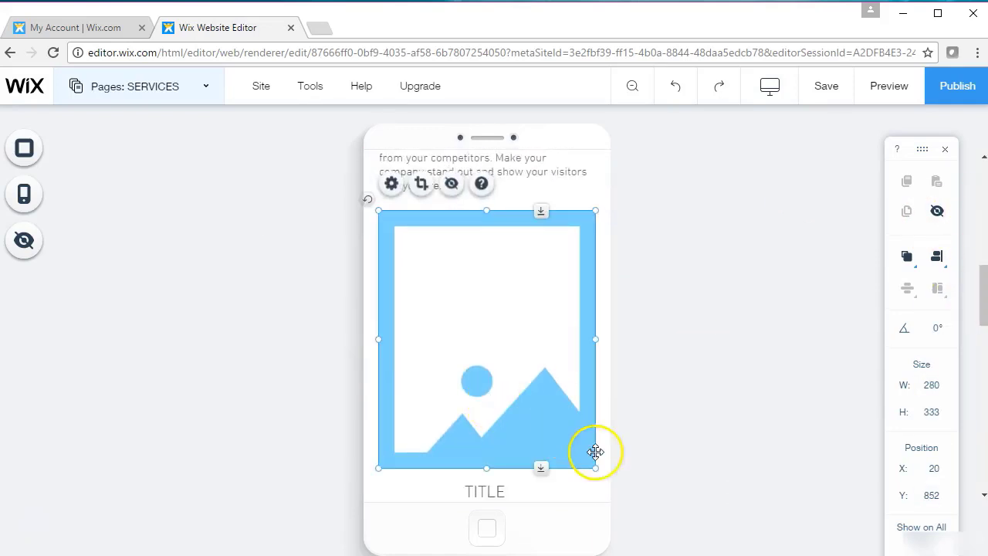
left_click_drag(595, 466, 577, 444)
mouse_move(528, 353)
left_mouse_down()
mouse_move(539, 363)
mouse_move(545, 342)
mouse_move(546, 360)
mouse_move(535, 355)
left_mouse_up()
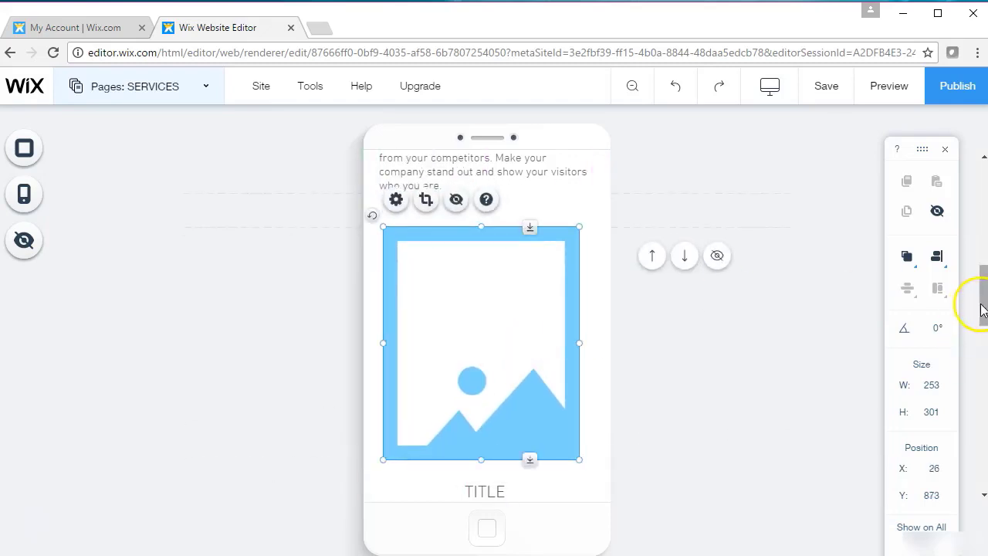
Step: Switch to the HOME page in the mobile editor and dismiss the page list
left_click_drag(983, 306, 984, 207)
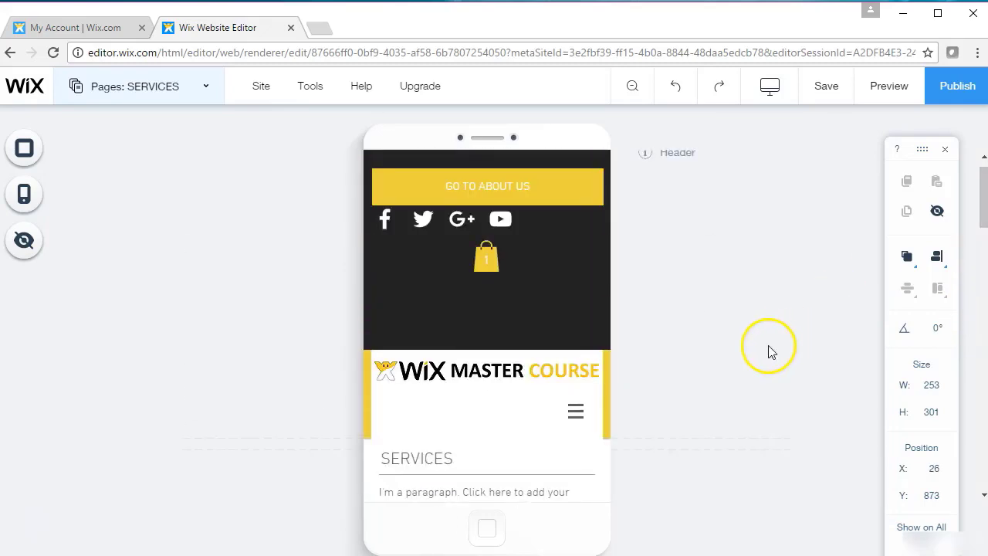
left_click(183, 94)
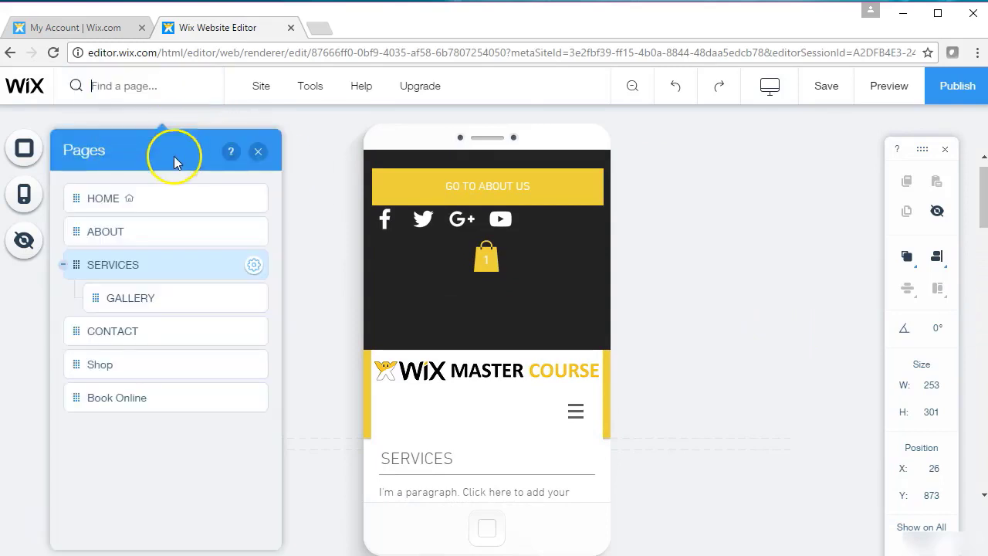
left_click(164, 200)
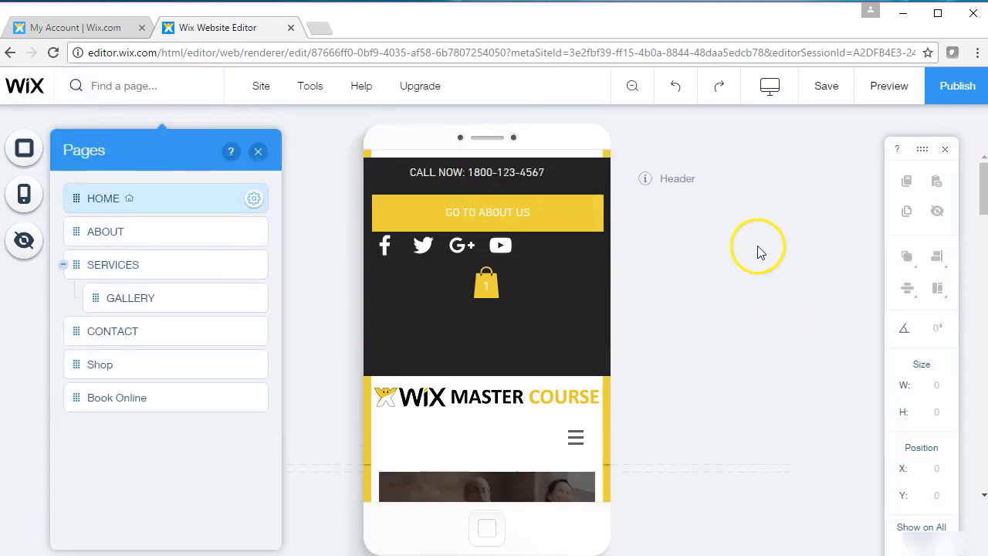
left_click(257, 152)
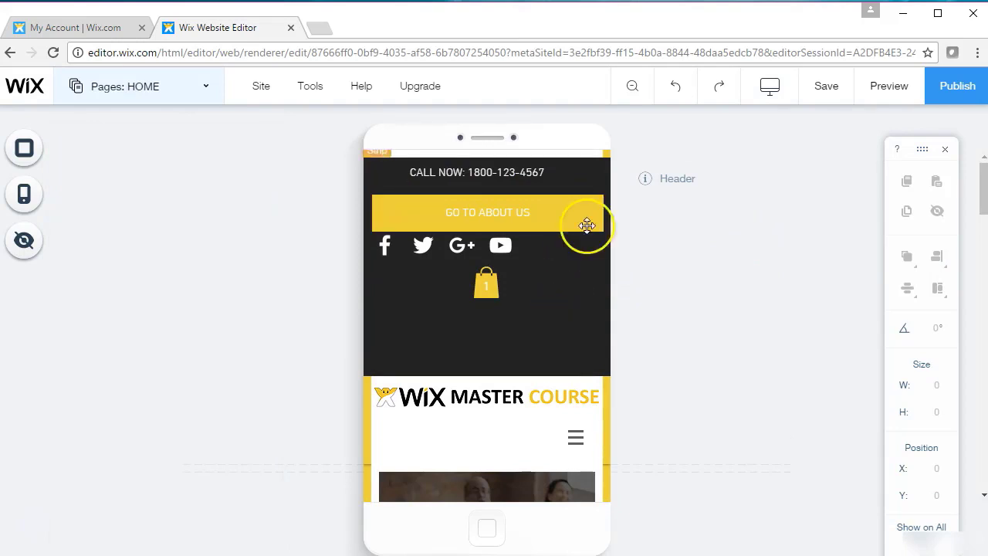
Step: Move the dark header strip up to the very top of the header at Y 0
left_click(596, 197)
left_click_drag(550, 154, 548, 136)
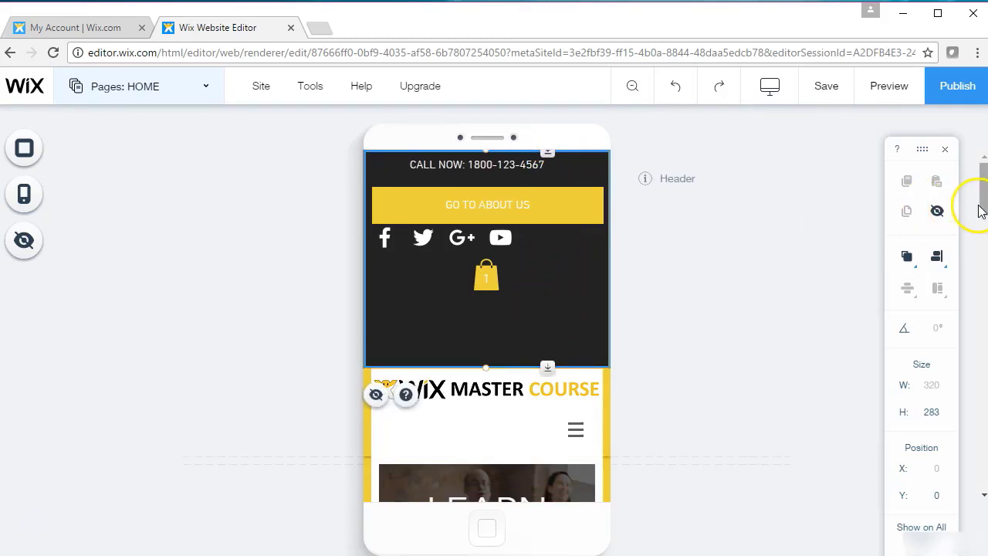
Step: Shrink the GO TO ABOUT US button to about 224 by 36 and move it to about X 57, Y 41
left_click_drag(980, 211, 983, 498)
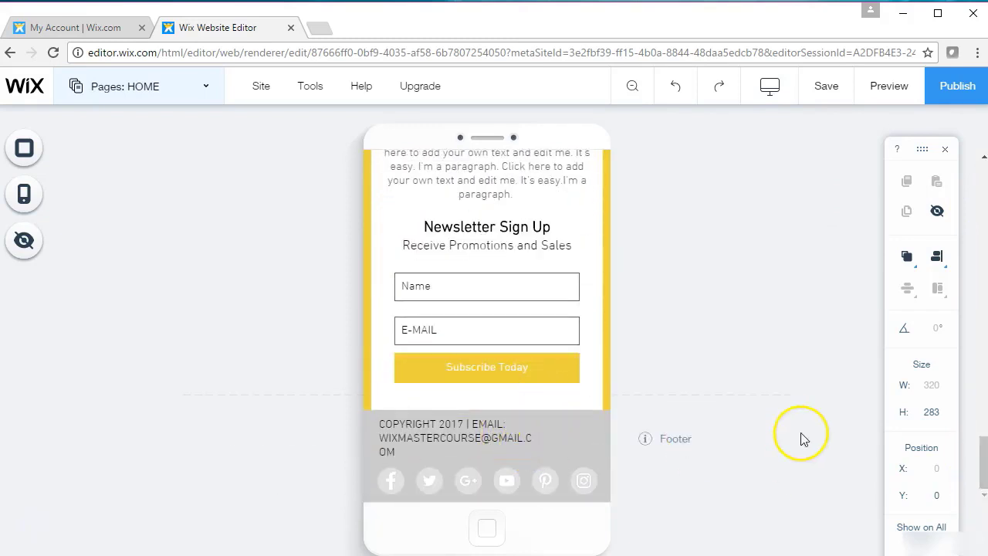
left_click_drag(981, 475, 983, 150)
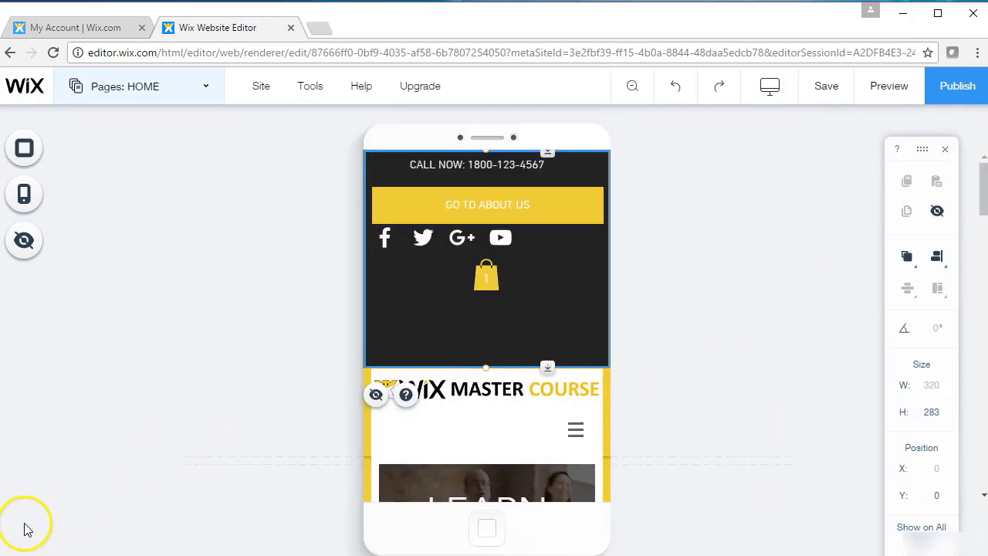
left_click(583, 213)
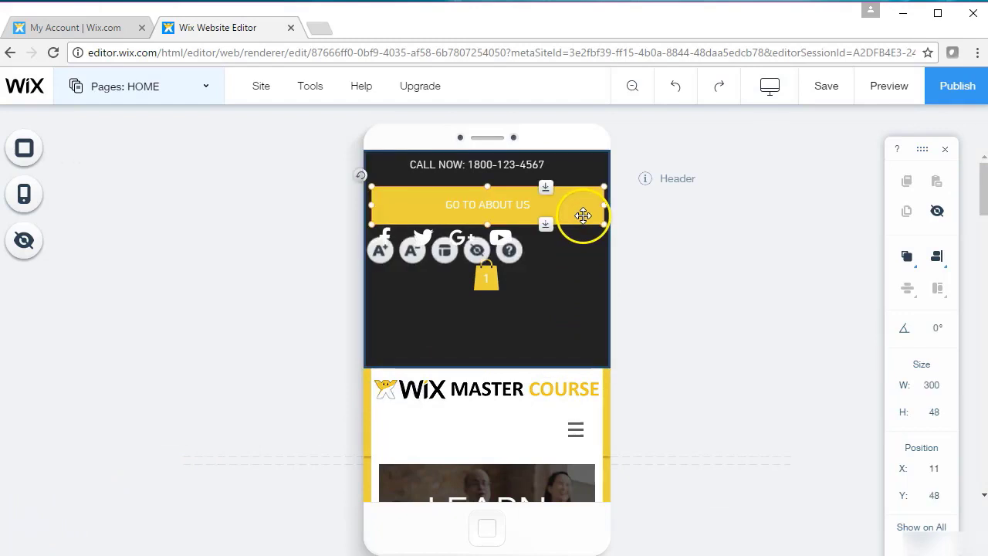
left_click_drag(601, 220, 544, 201)
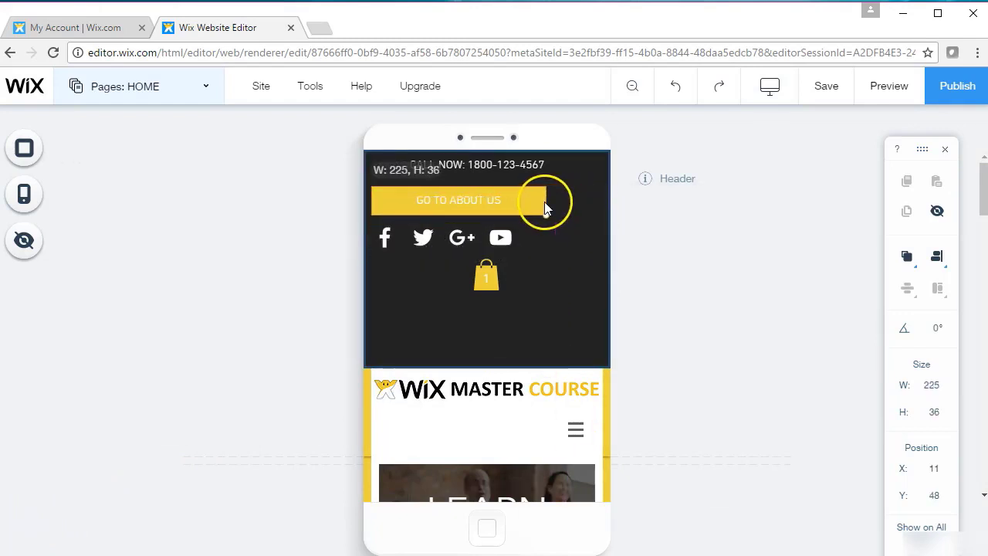
left_click_drag(467, 199, 498, 194)
Step: Nudge the CALL NOW text to about X 60, Y 16 and arrange the social icons and shopping bag in one row below the button
left_click(531, 159)
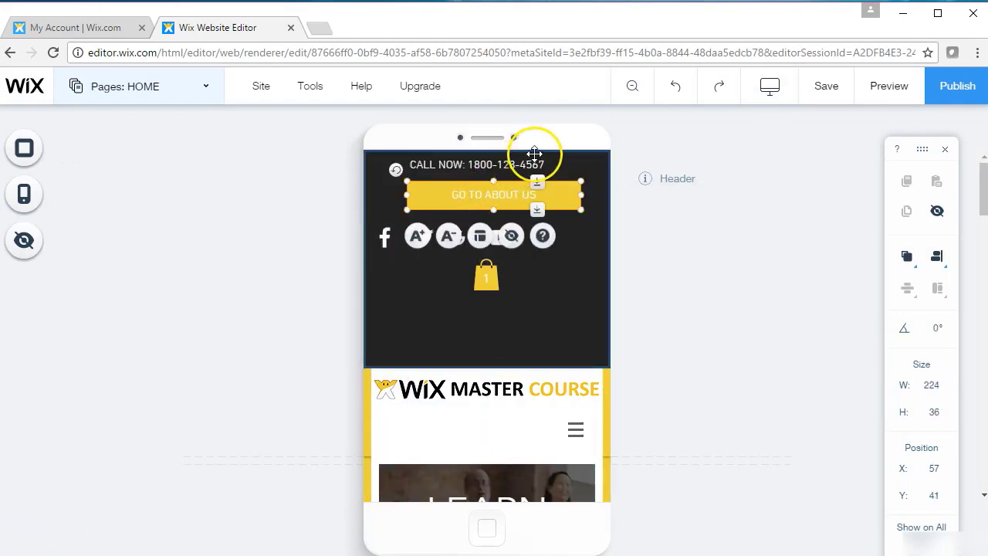
mouse_move(522, 162)
left_mouse_down()
mouse_move(552, 161)
mouse_move(540, 168)
left_mouse_up()
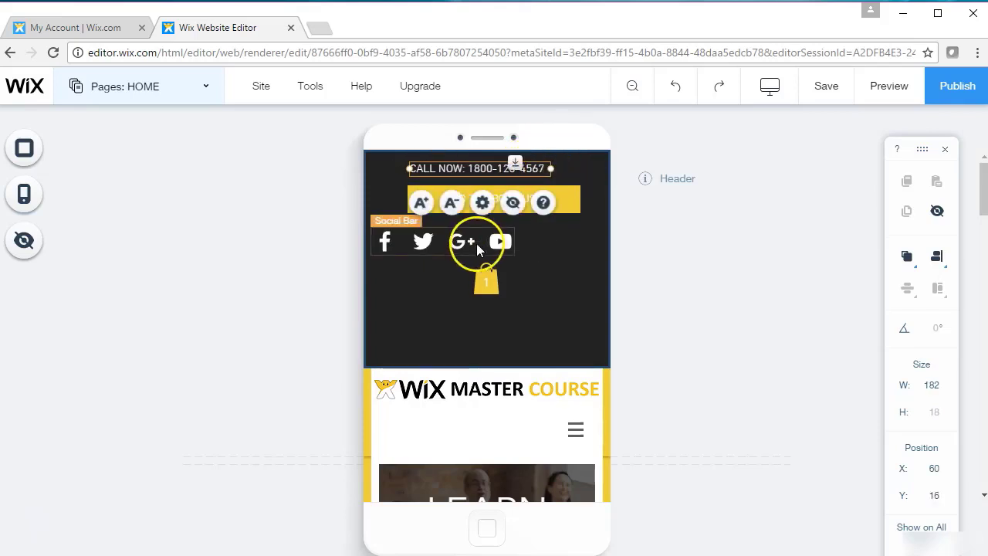
left_click(464, 250)
left_click_drag(456, 239, 581, 227)
Step: Move the Wix Master Course logo and the mobile menu button up into the dark strip, below the social icons
left_click(579, 432)
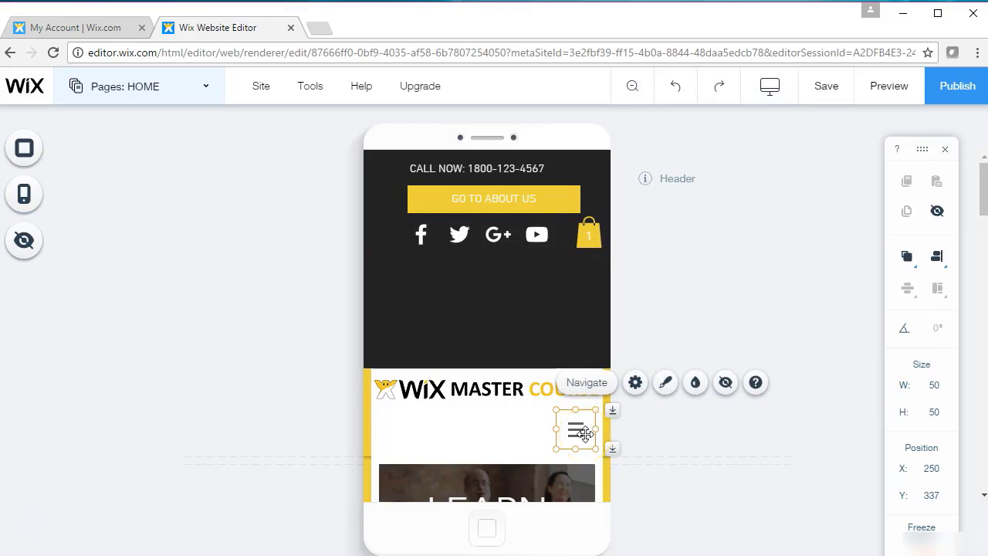
left_click(502, 394)
left_click_drag(489, 397, 491, 283)
left_click_drag(589, 436, 571, 347)
left_click(646, 383)
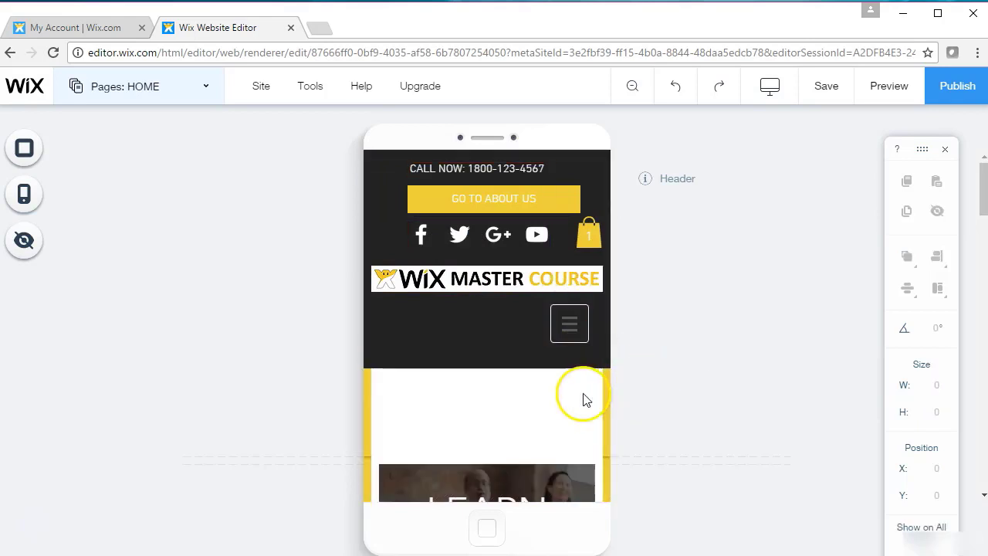
Step: Shorten the dark header strip from its bottom edge to a height of about 275
left_click(571, 324)
left_click(532, 355)
left_click_drag(552, 366, 558, 355)
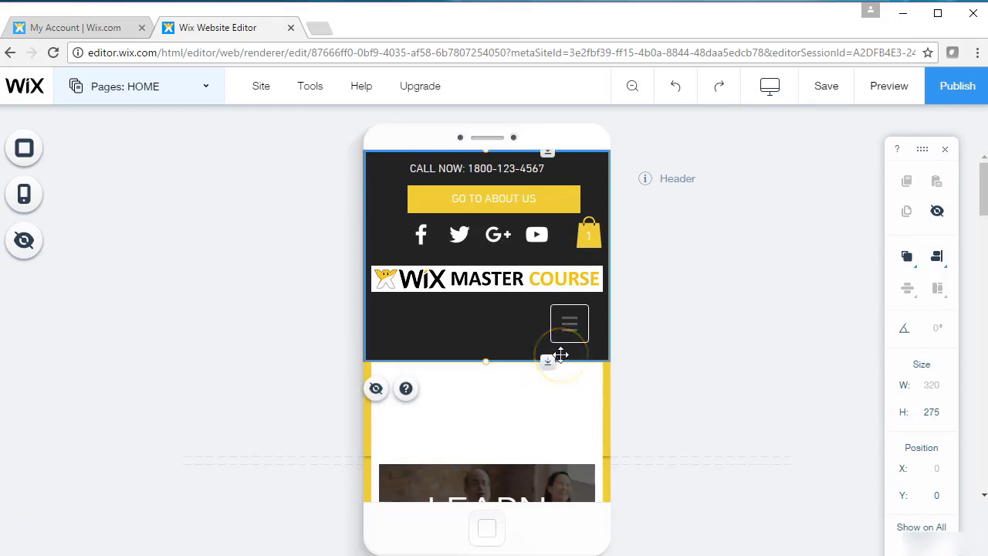
Step: Shift the social icons, the GO TO ABOUT US button and the CALL NOW text to the left side of the header strip
left_click(536, 236)
left_click_drag(535, 236, 475, 244)
left_click(558, 198)
left_click_drag(559, 198, 522, 202)
left_click(538, 170)
left_click_drag(540, 167, 502, 171)
Step: Move the shopping bag to the strip's upper right corner and the menu button beneath it at about X 250, Y 86
left_click(583, 232)
left_click_drag(584, 232, 576, 179)
left_click(570, 322)
left_click_drag(569, 323, 577, 239)
Step: Shorten the dark strip to end just below the logo and reduce the header's height to about 262
left_click(559, 309)
left_click_drag(546, 361, 546, 323)
left_click(532, 373)
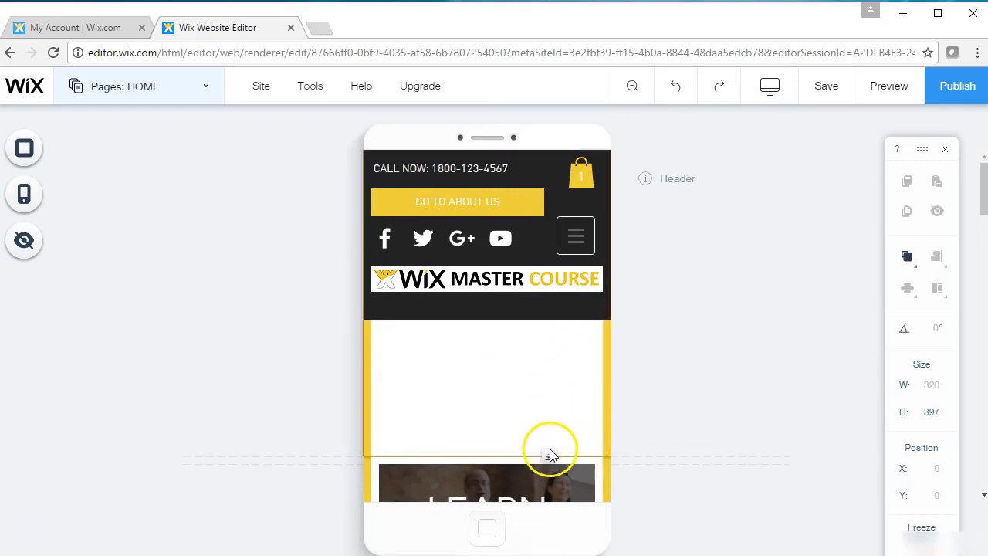
left_click_drag(550, 455, 557, 353)
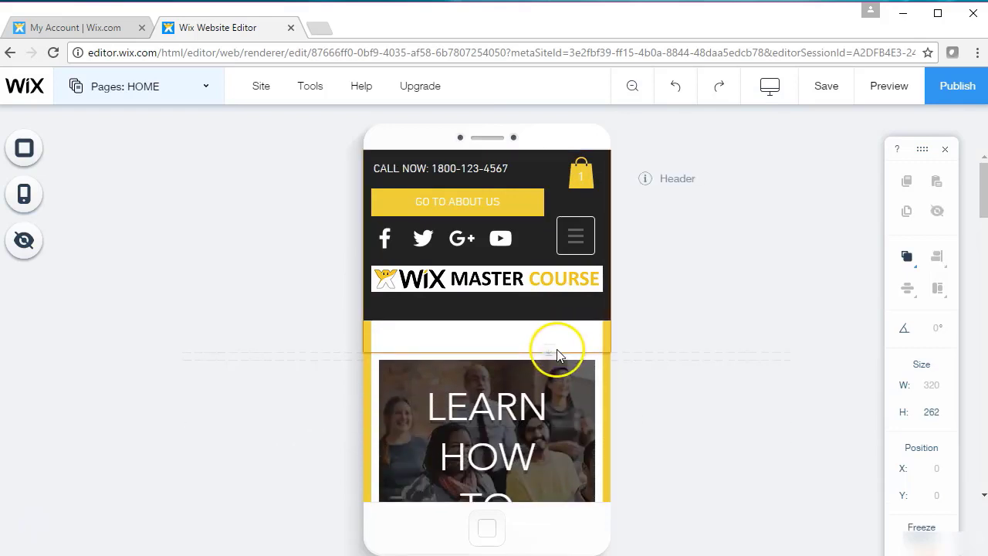
Step: Widen the Wix Master Course logo on both sides to about 325 by 34 so it spans the header strip
left_click(502, 281)
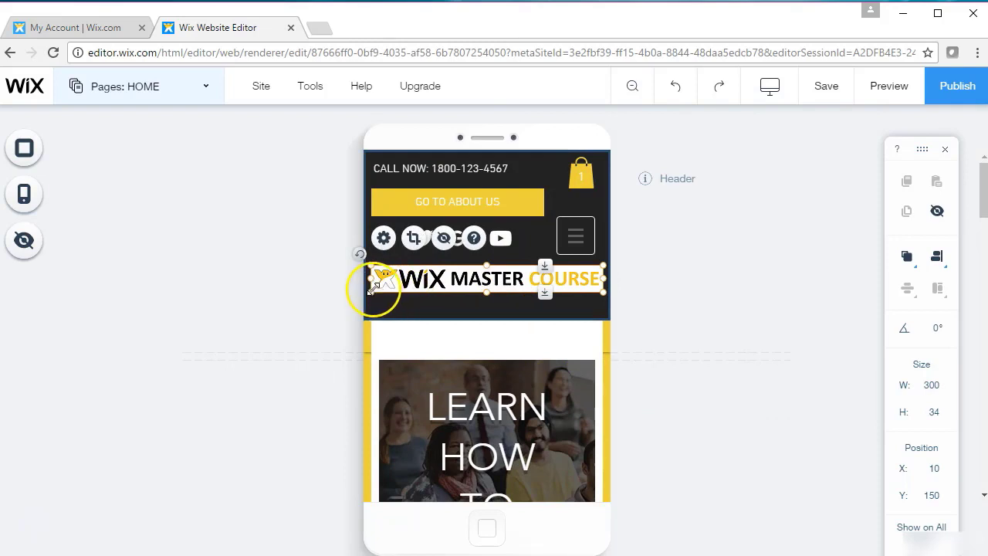
left_click_drag(370, 290, 360, 297)
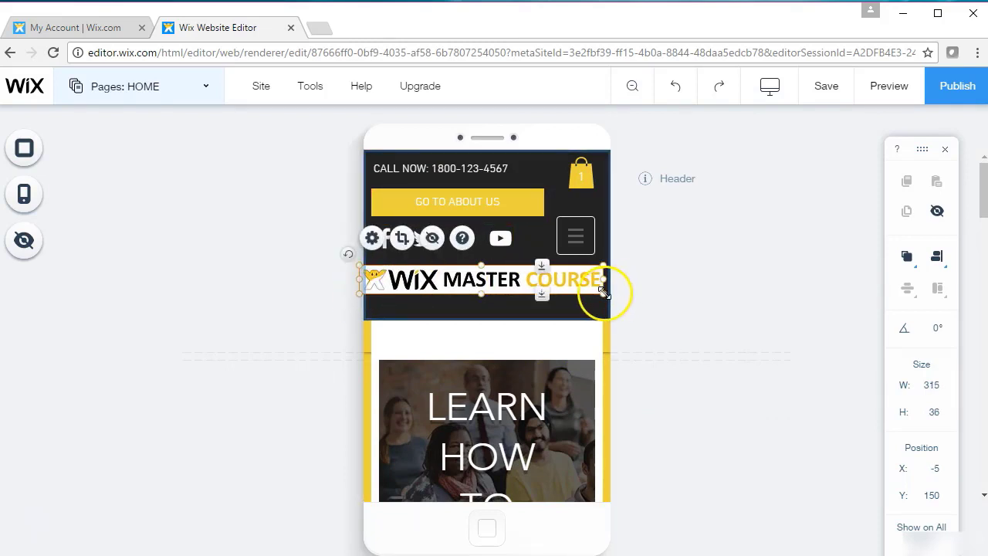
left_click_drag(604, 290, 612, 312)
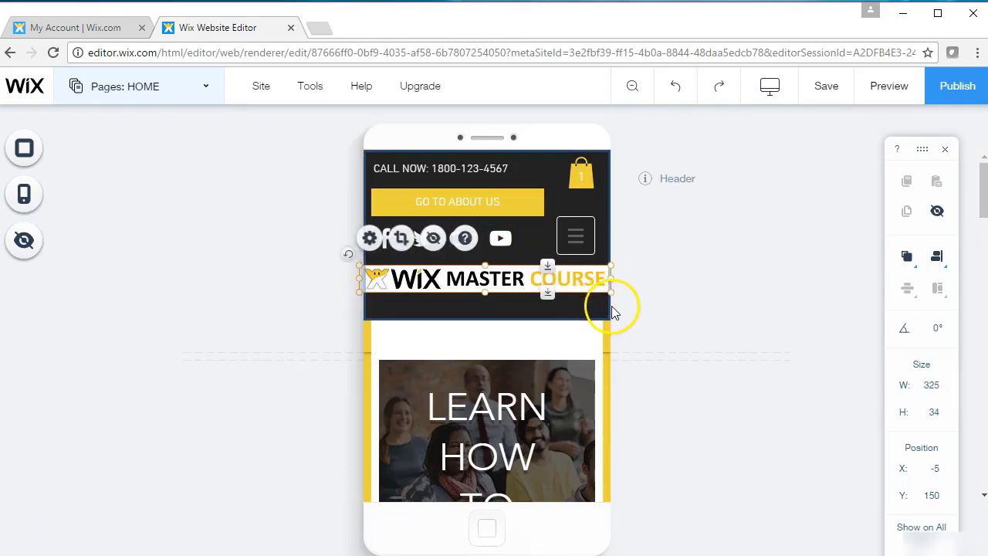
left_click(678, 320)
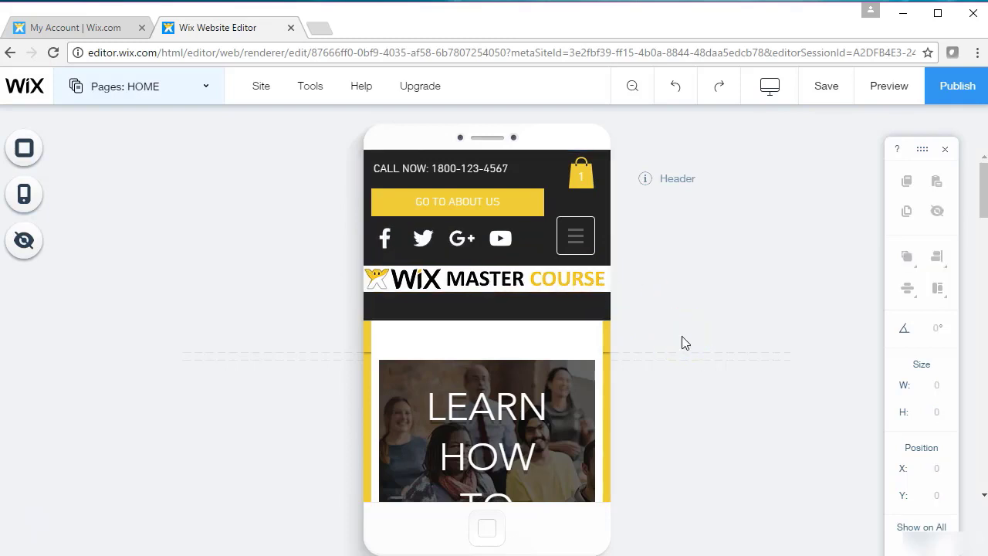
Step: Customize the closed mobile menu's design by setting the button background's opacity to 100%
left_click(574, 236)
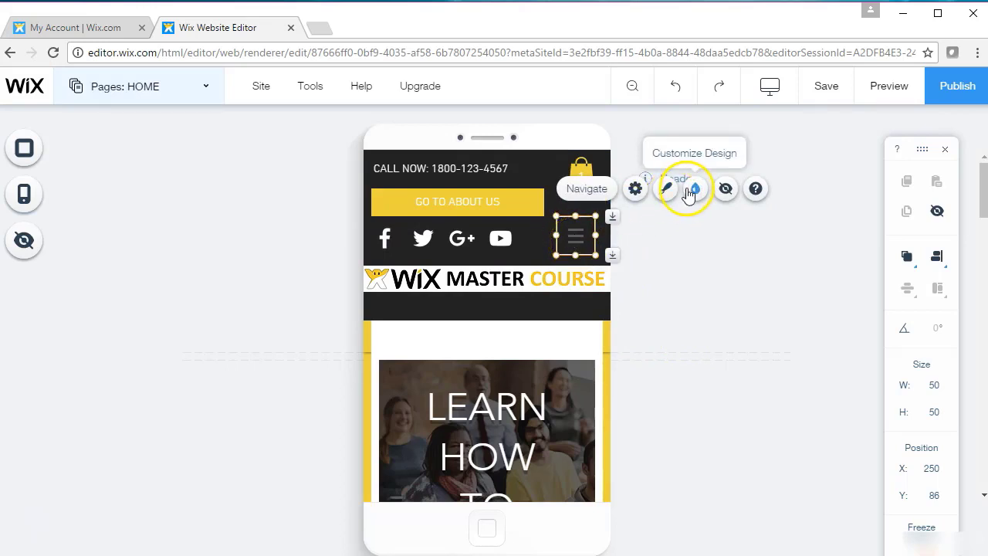
left_click(666, 191)
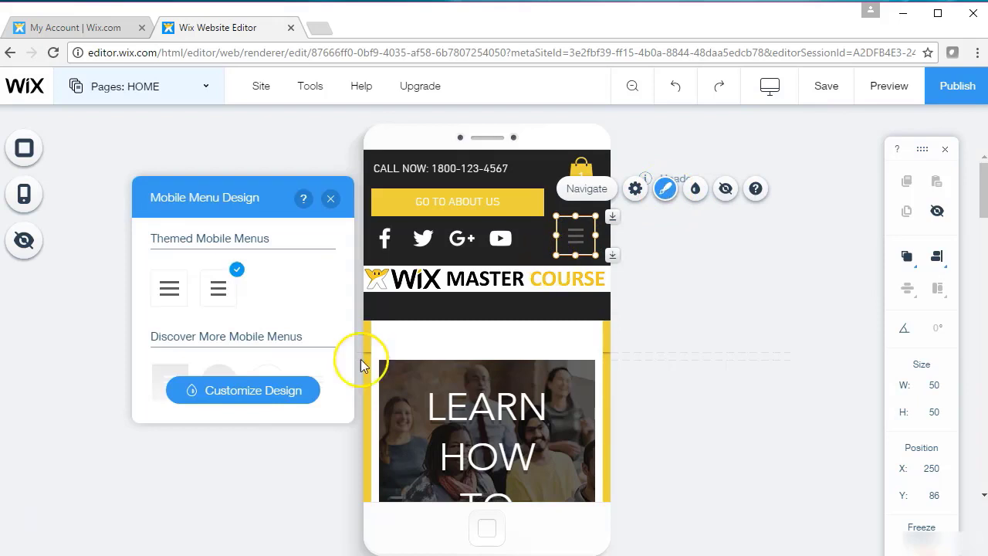
left_click(260, 396)
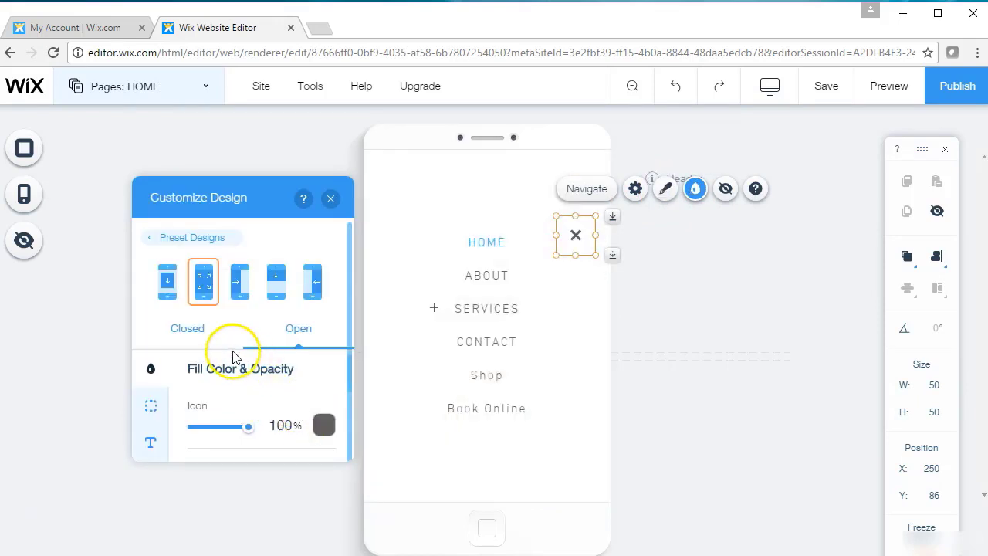
left_click(184, 330)
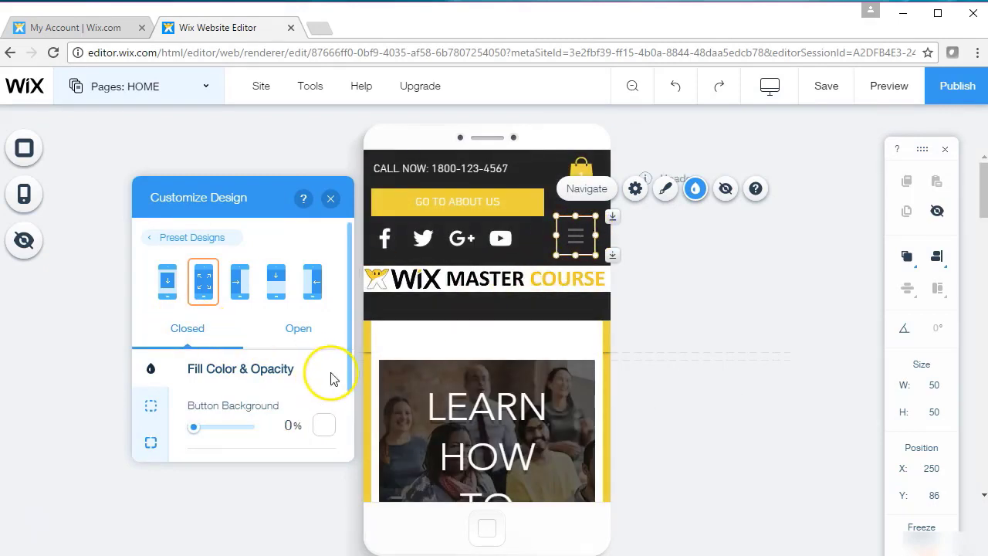
left_click_drag(349, 366, 349, 412)
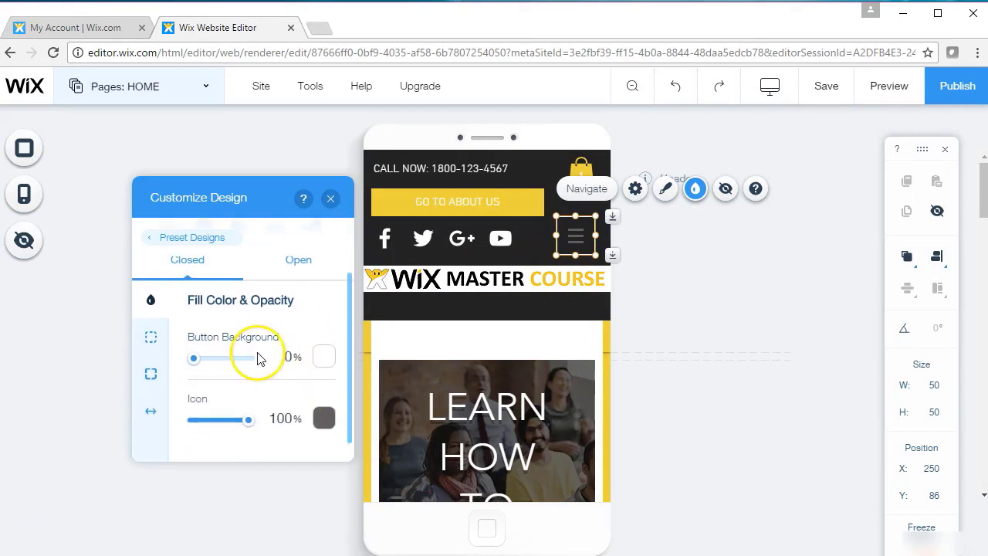
left_click_drag(196, 361, 339, 371)
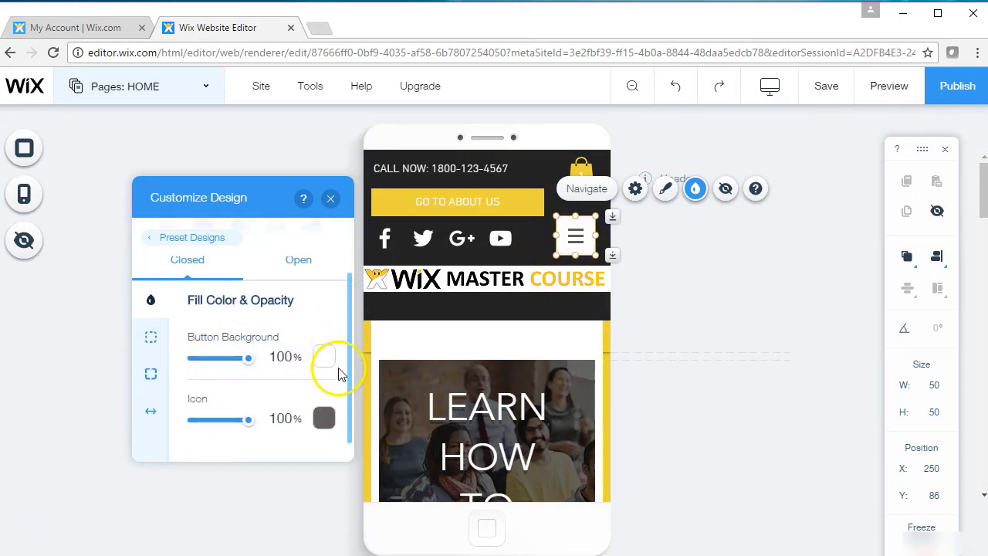
Step: Set the closed mobile menu's icon color to black
left_click(323, 418)
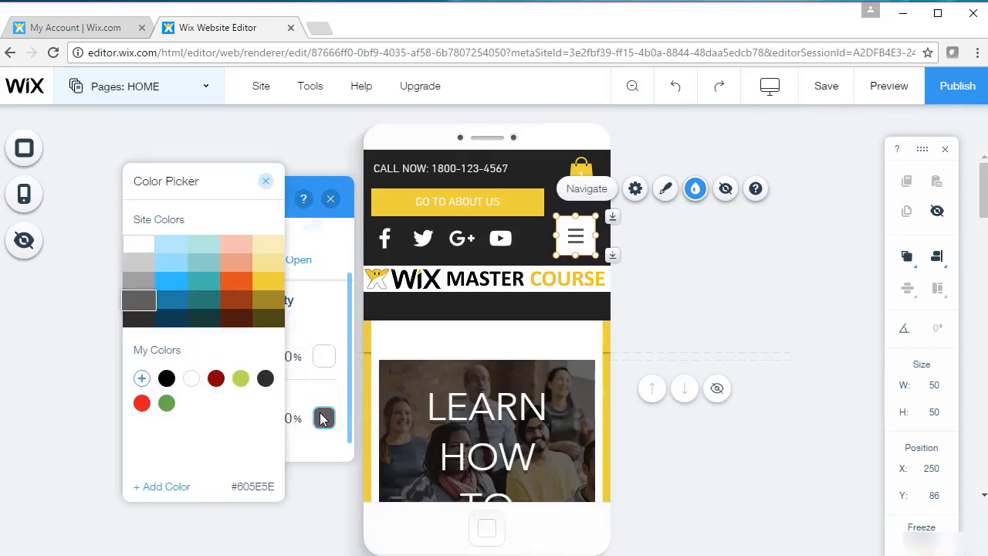
left_click(167, 379)
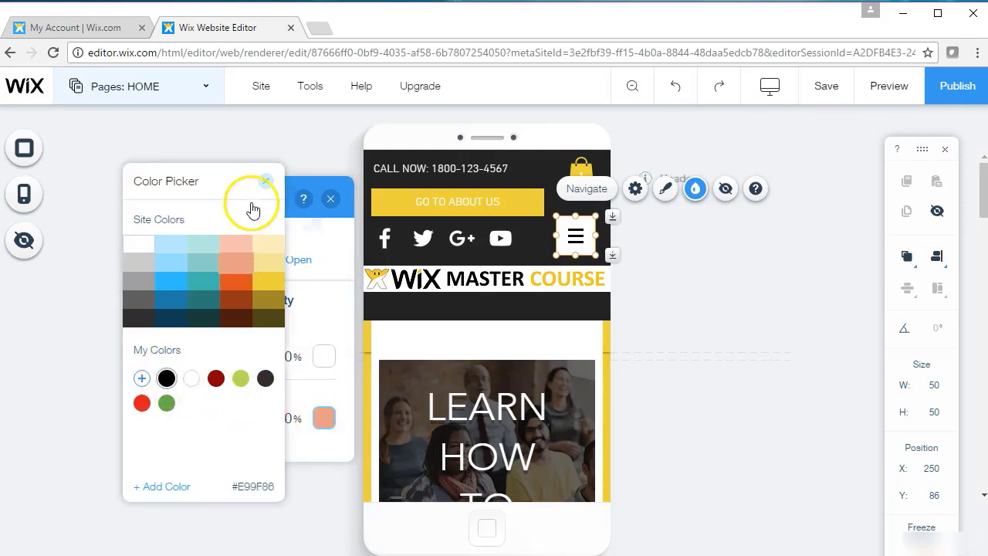
left_click(265, 183)
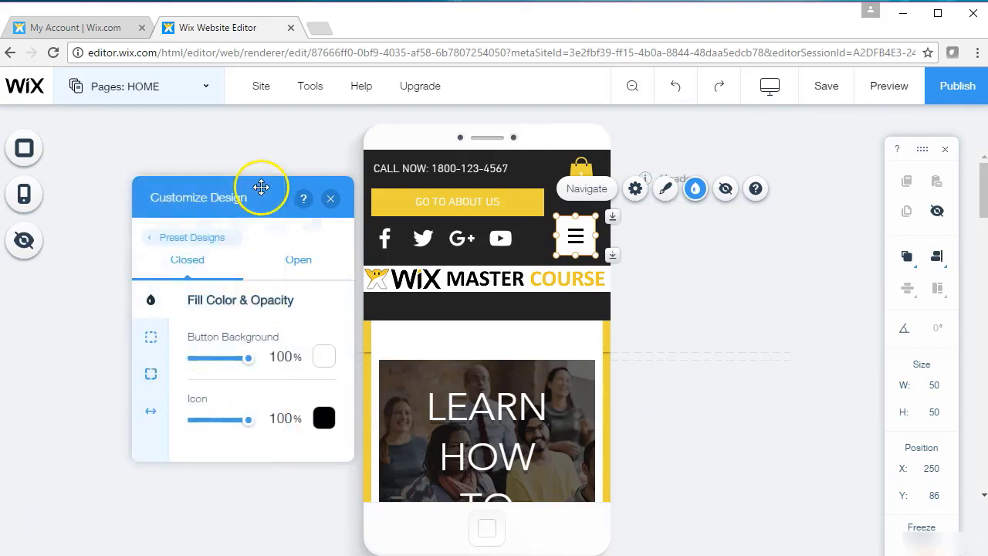
Step: Review the closed mobile menu's border and corner design settings
left_click(151, 337)
left_click(151, 375)
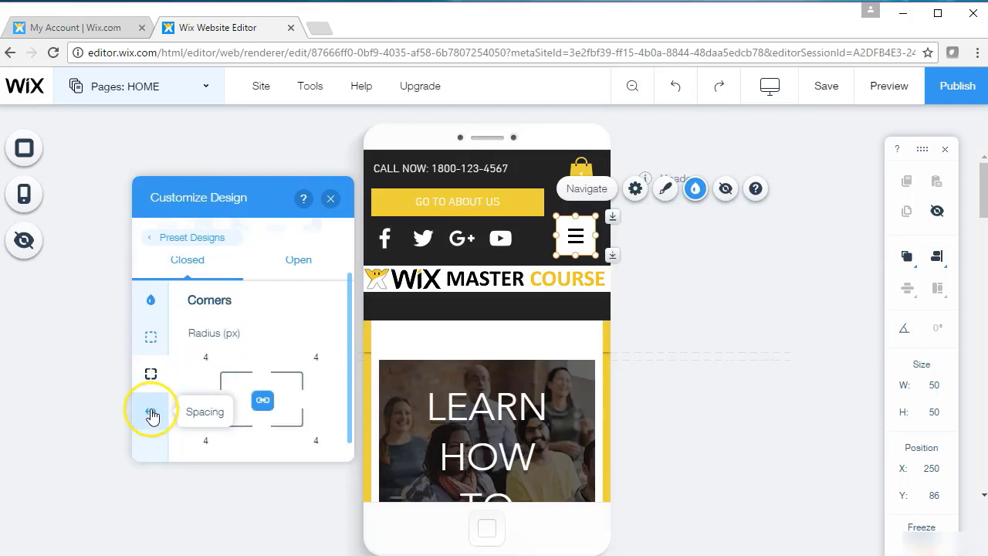
left_click(152, 304)
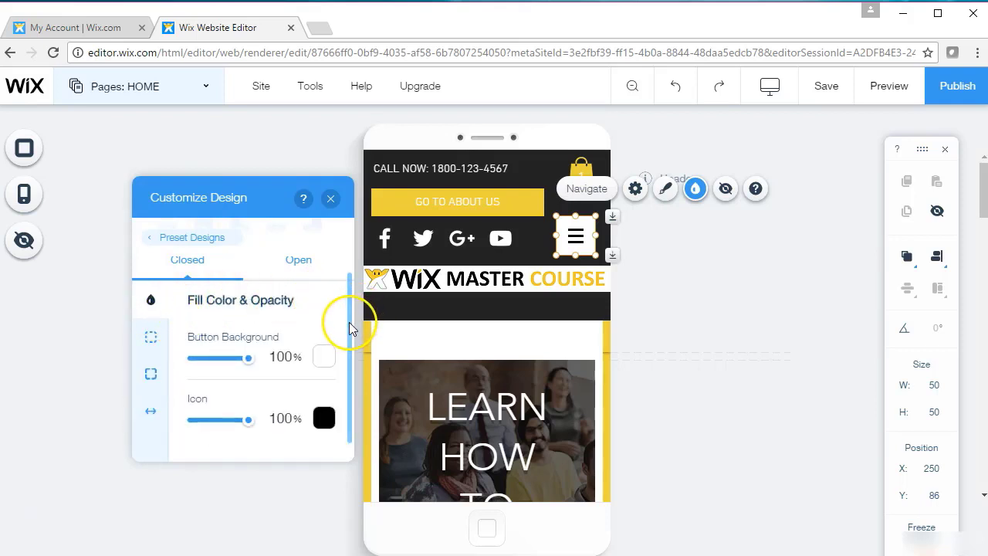
Step: Switch to the open mobile menu's design and set its icon color to black (#000000)
left_click_drag(349, 329, 348, 283)
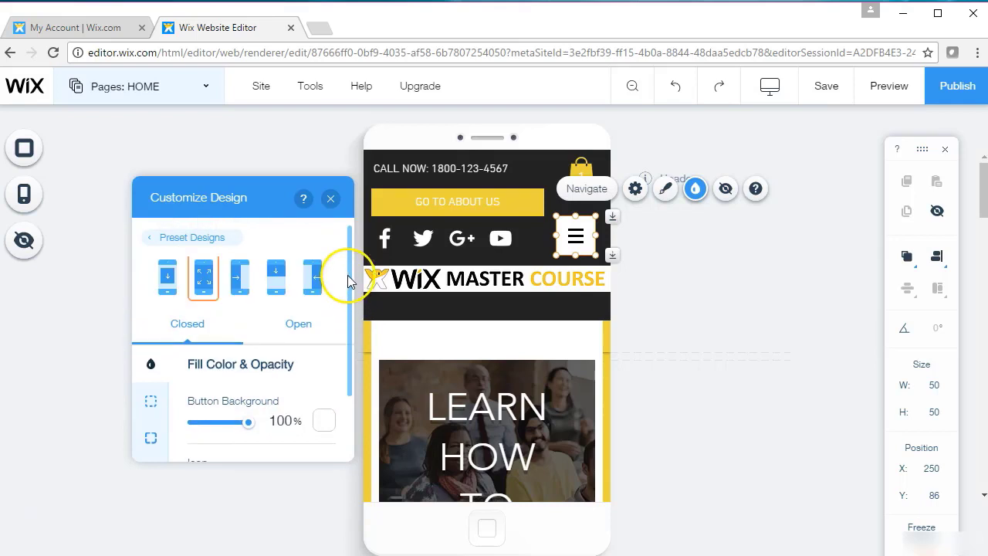
left_click(298, 325)
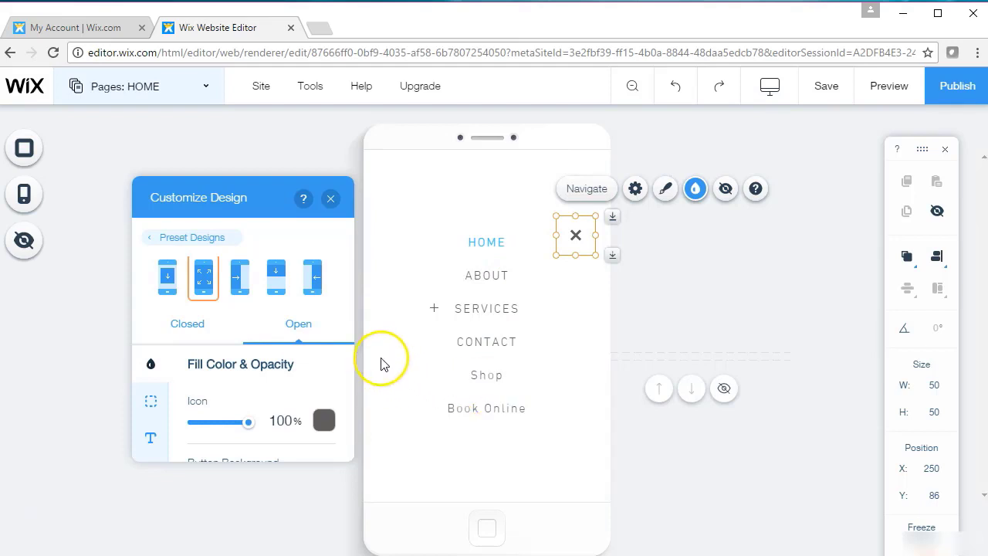
left_click_drag(352, 374, 350, 400)
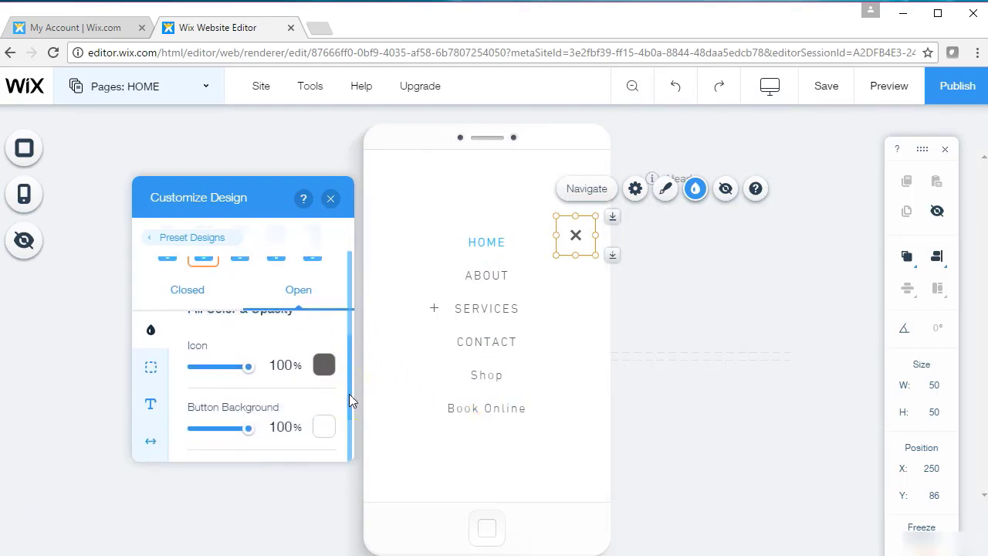
left_click(324, 366)
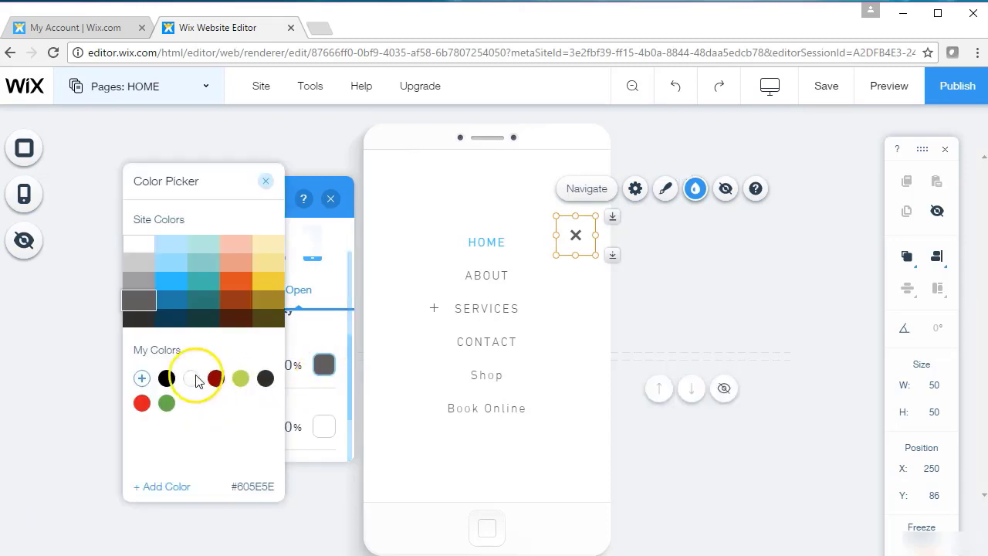
left_click(167, 378)
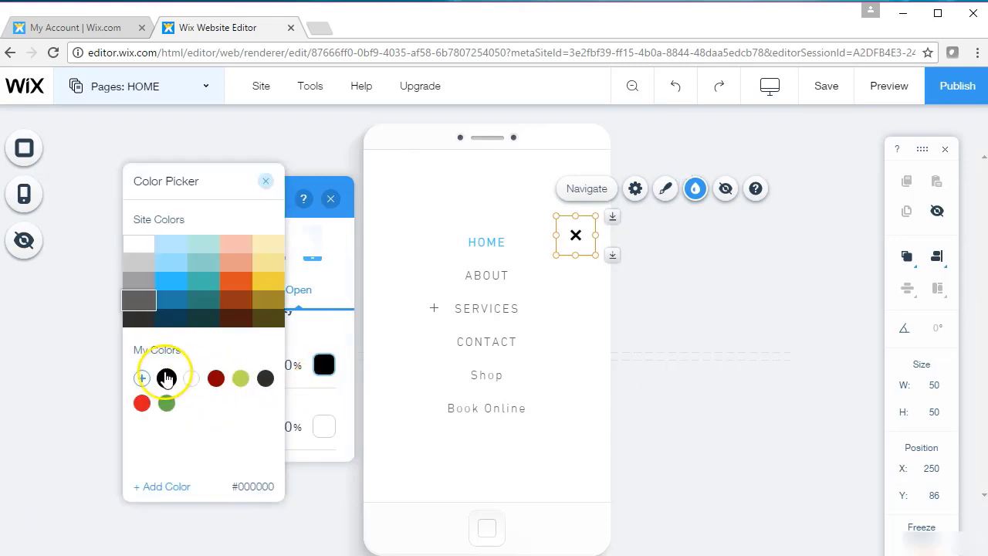
left_click(265, 181)
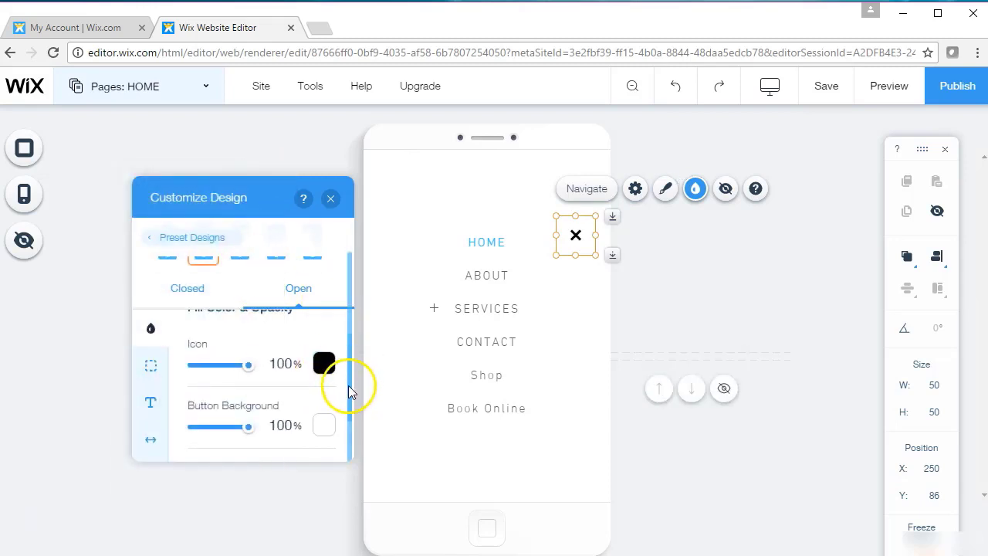
Step: Set the open menu's button background color to yellow (#EDD23B)
scroll(348, 385, "down", 1)
left_click(324, 379)
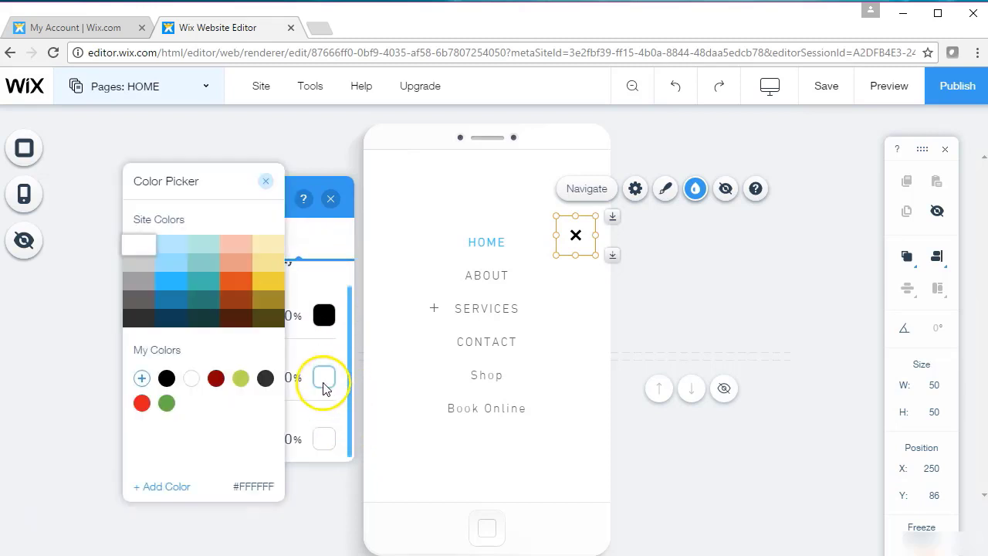
left_click(269, 291)
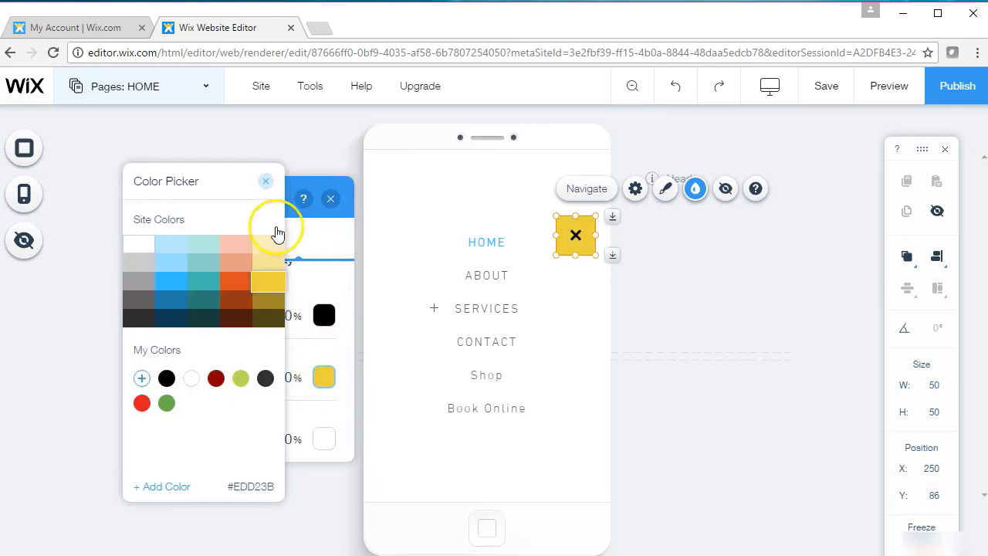
left_click(266, 182)
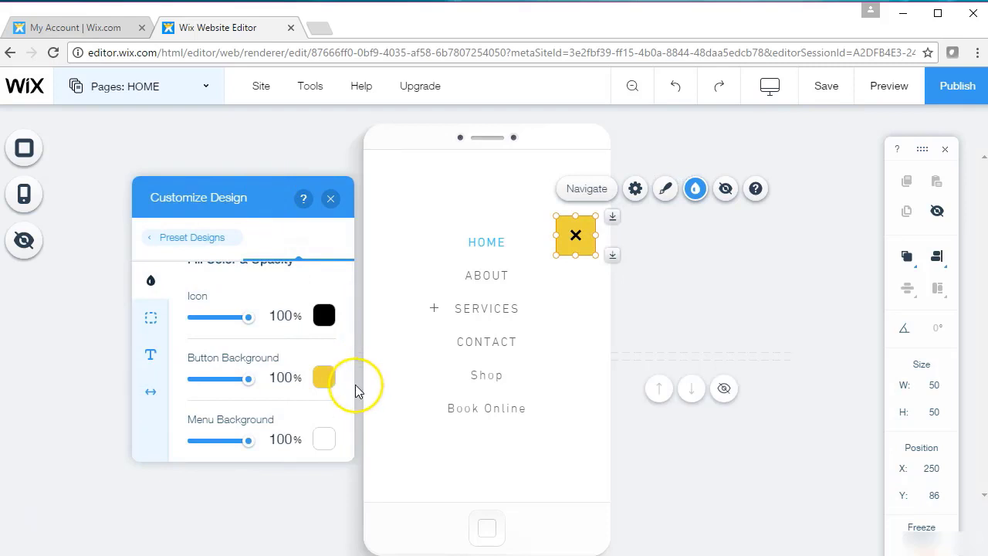
Step: Set the open menu's background color to dark gray (#2F2E2E)
left_click(325, 440)
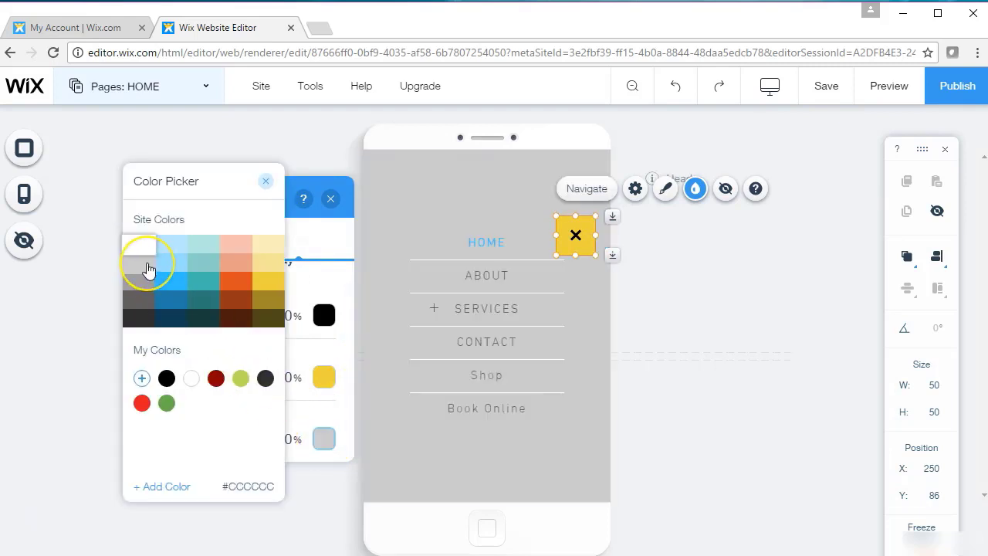
left_click(140, 318)
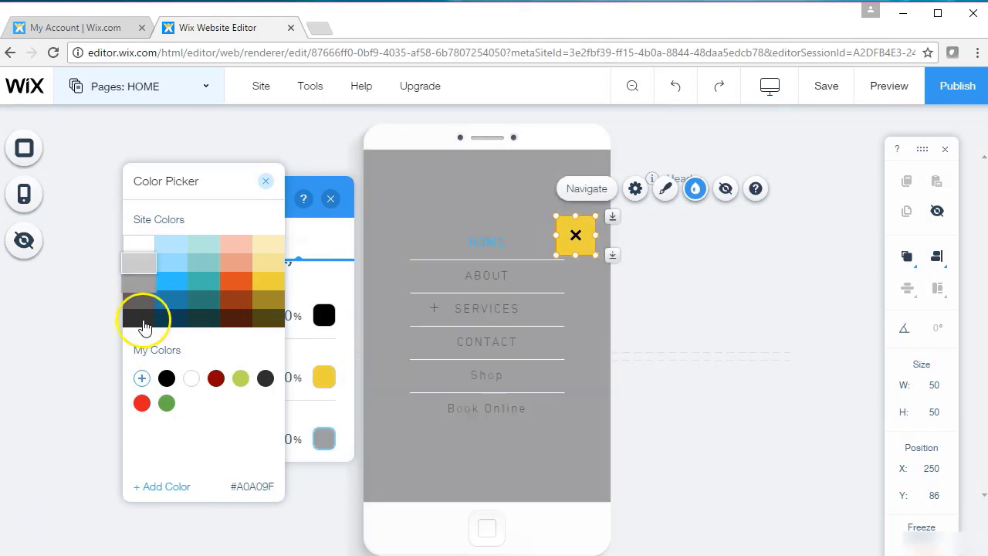
left_click(265, 181)
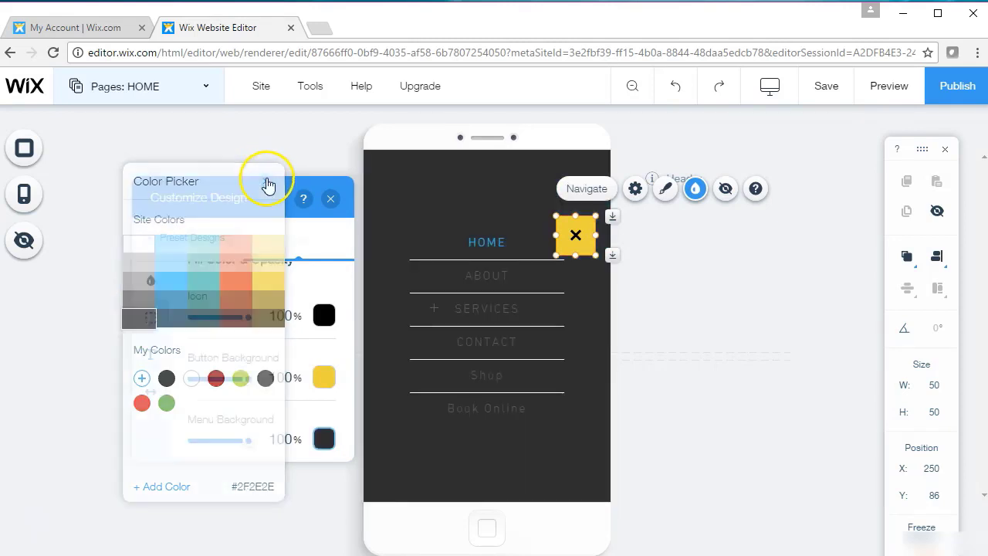
Step: Set the open menu's text color to white (#FFFFFF) and its selected page color to yellow (#EDD23B)
left_click(149, 352)
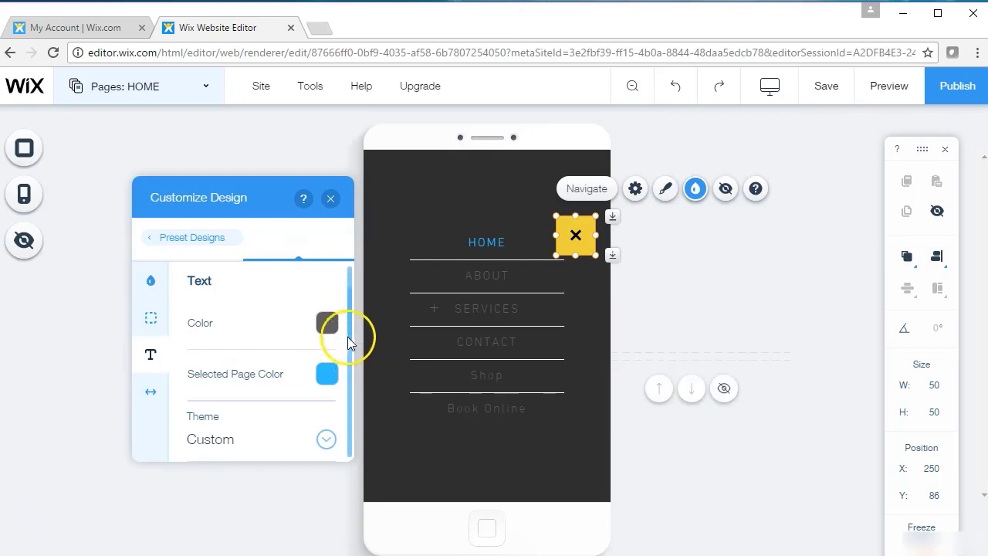
scroll(349, 341, "down", 3)
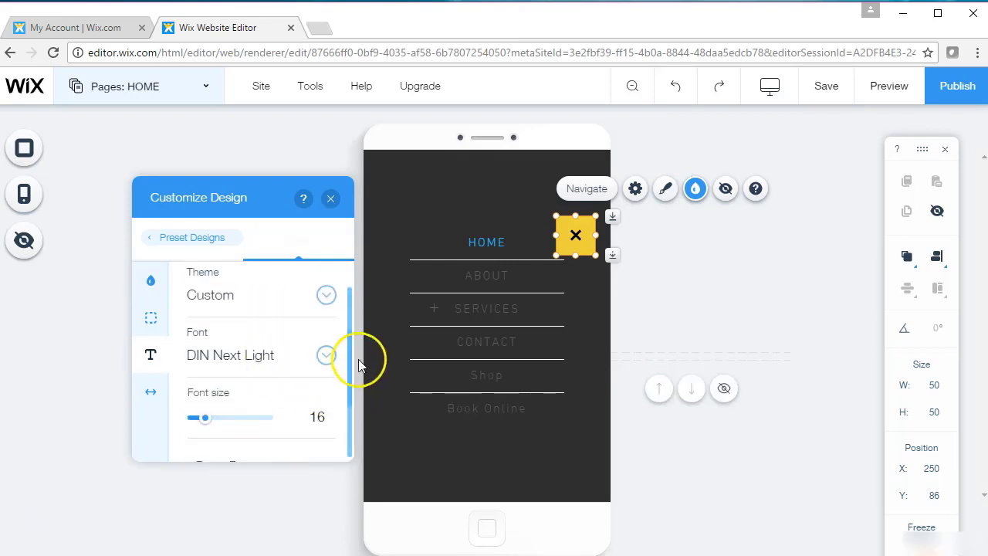
scroll(349, 367, "up", 3)
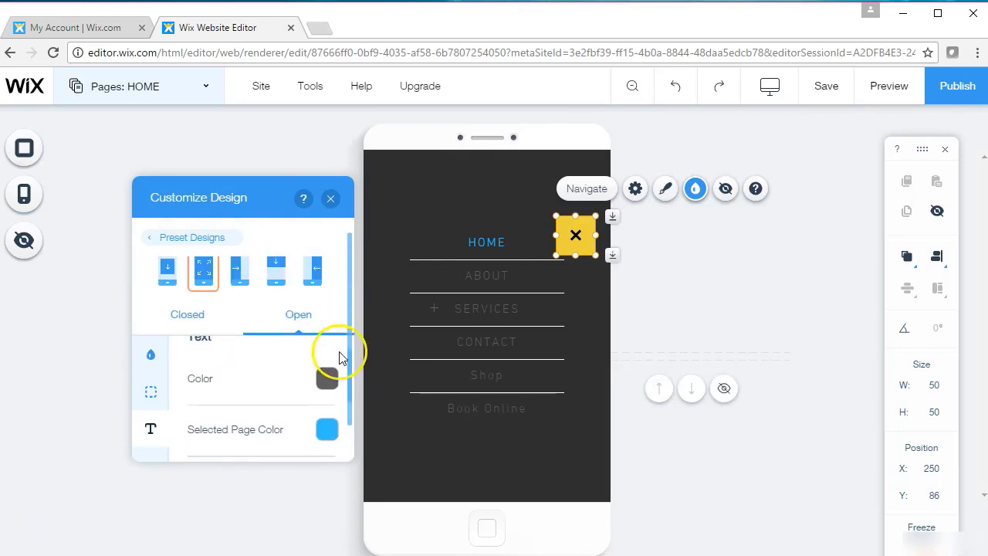
left_click(327, 377)
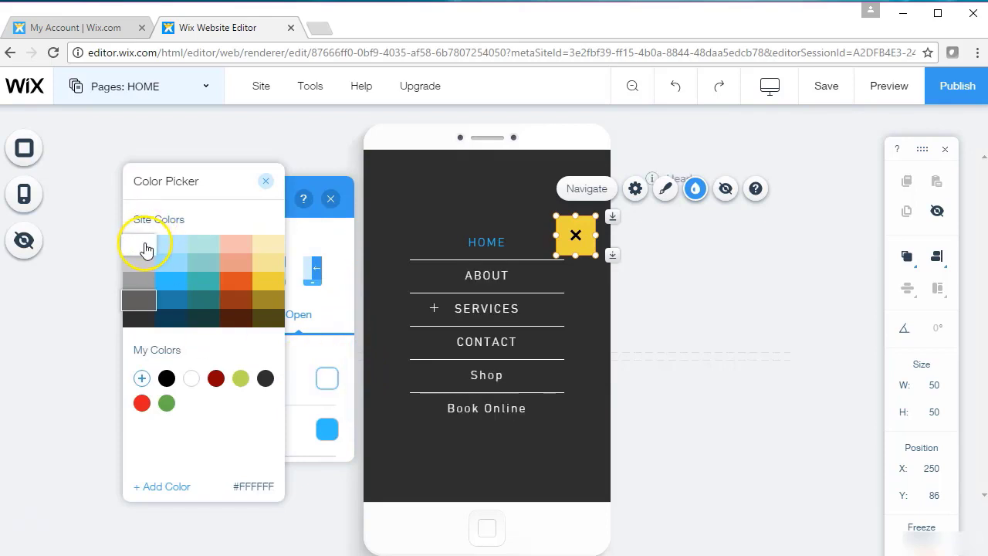
left_click(267, 183)
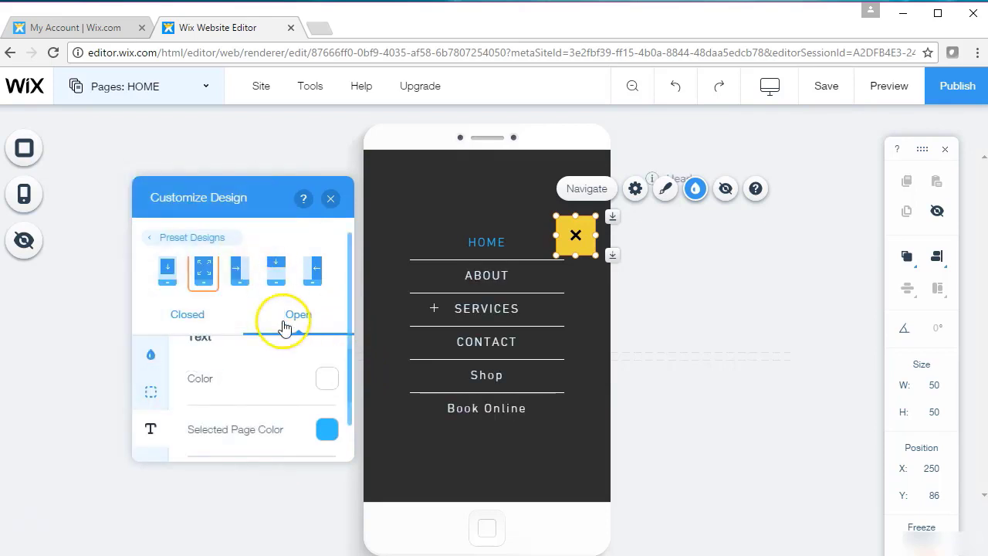
left_click(325, 430)
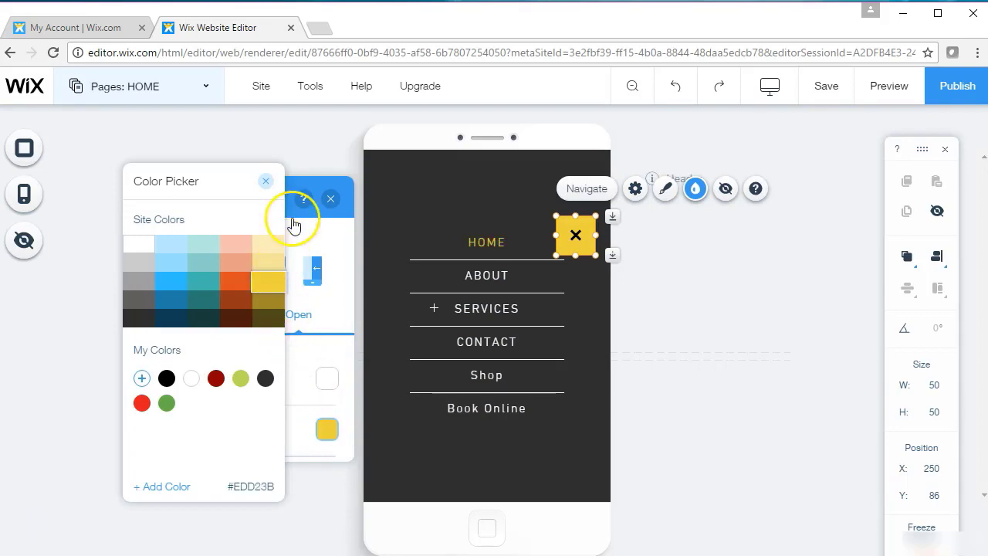
left_click(264, 182)
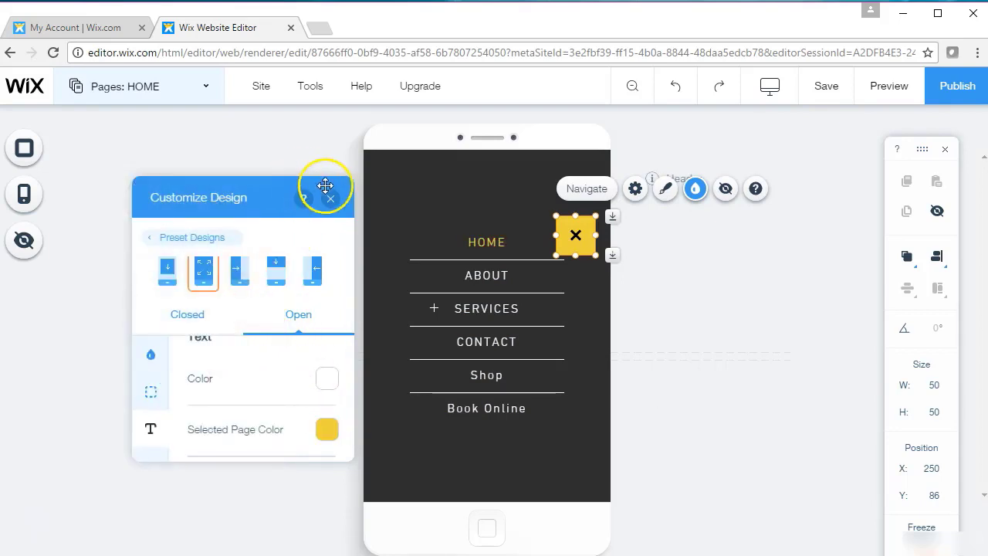
Step: Compare the closed and open states of the mobile menu and close its design settings
left_click(186, 314)
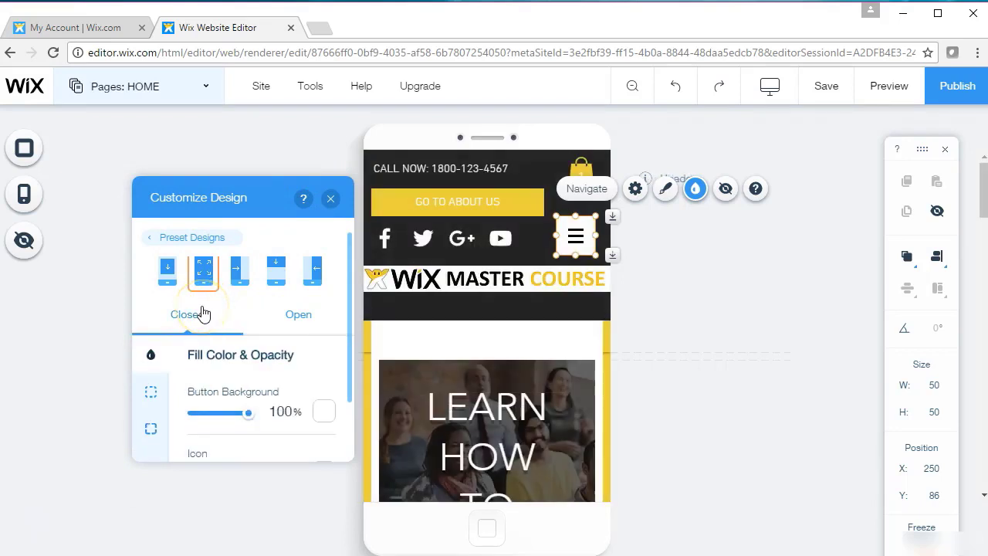
left_click(298, 314)
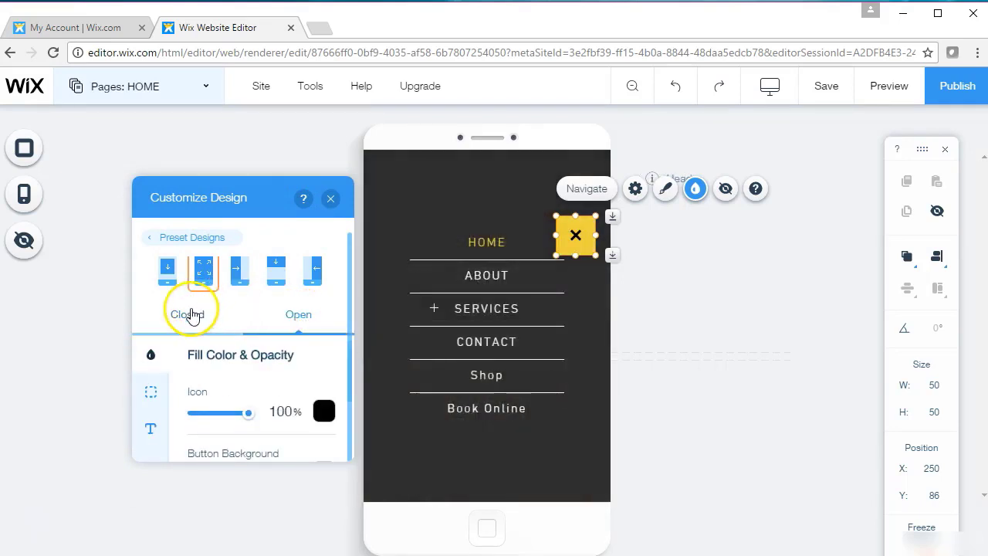
left_click(192, 315)
left_click(331, 197)
left_click(709, 277)
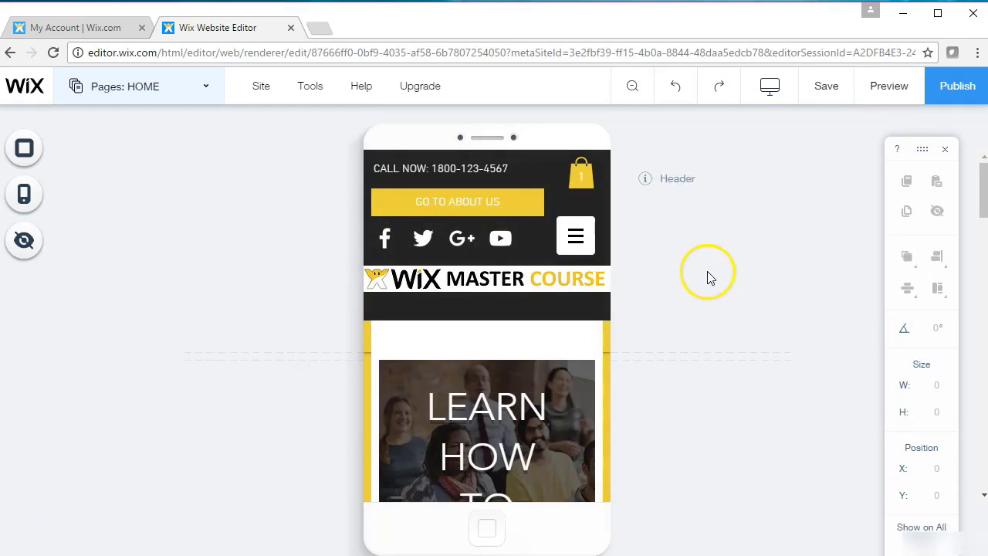
Step: Shorten the header slightly by raising its lower edge closer to the logo
left_click(580, 309)
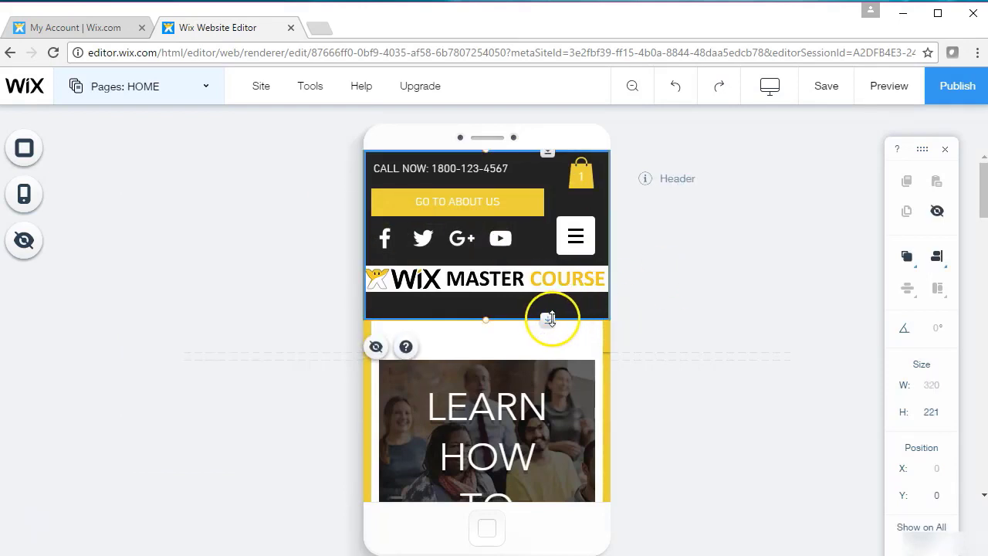
left_click_drag(550, 318, 549, 308)
left_click(731, 307)
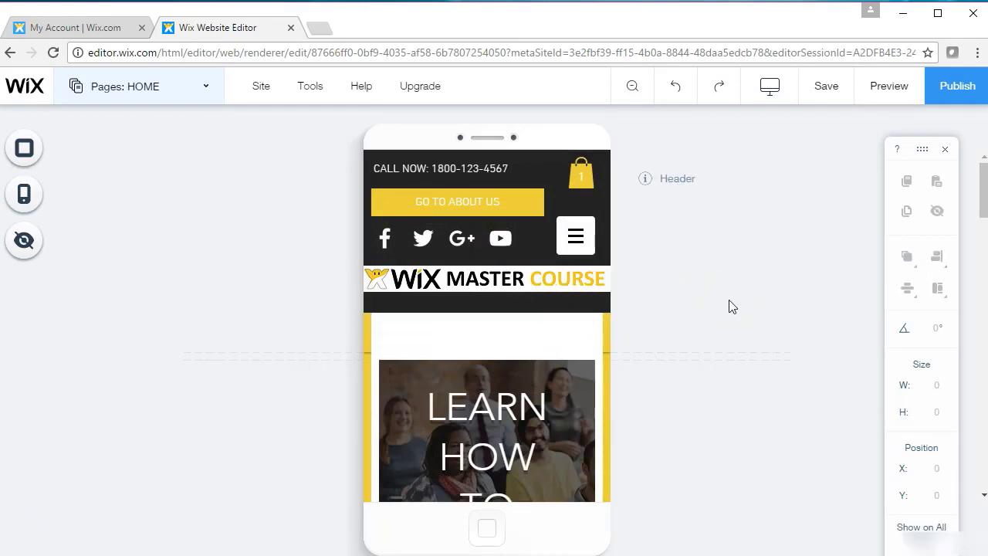
Step: Widen the footer's copyright text box to 300 and move it to about X 10, Y 2614
left_click_drag(986, 215, 970, 512)
left_click(502, 434)
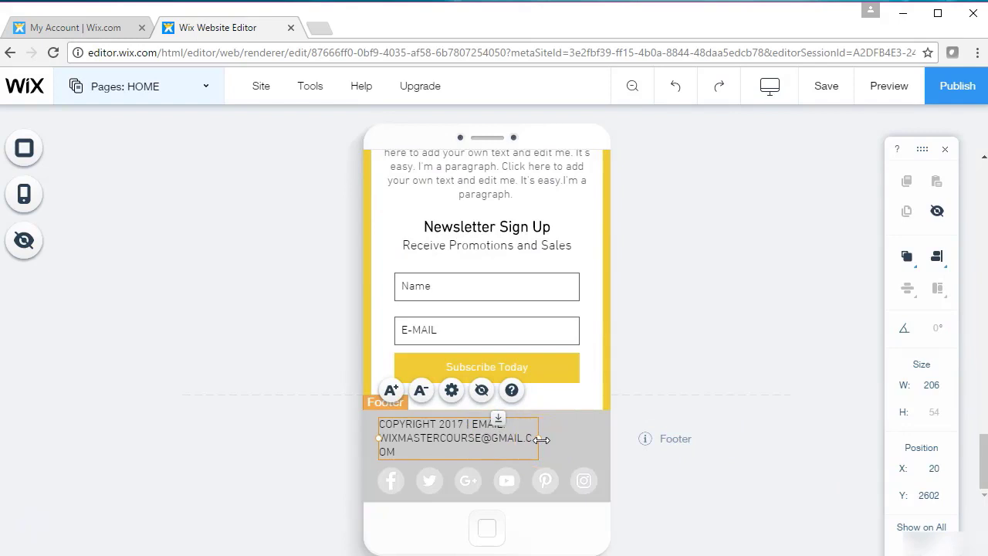
left_click_drag(543, 440, 611, 437)
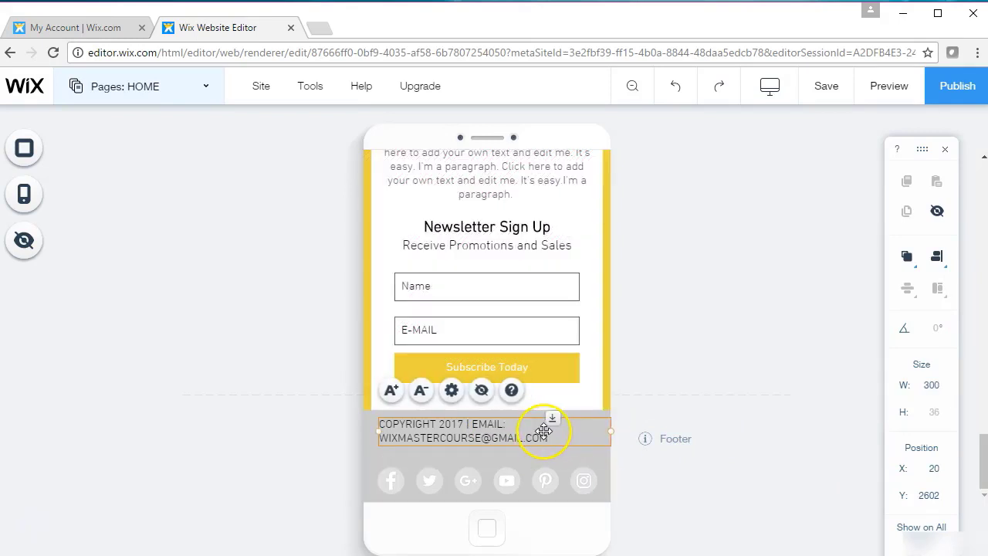
mouse_move(541, 432)
left_mouse_down()
mouse_move(531, 445)
mouse_move(542, 446)
left_mouse_up()
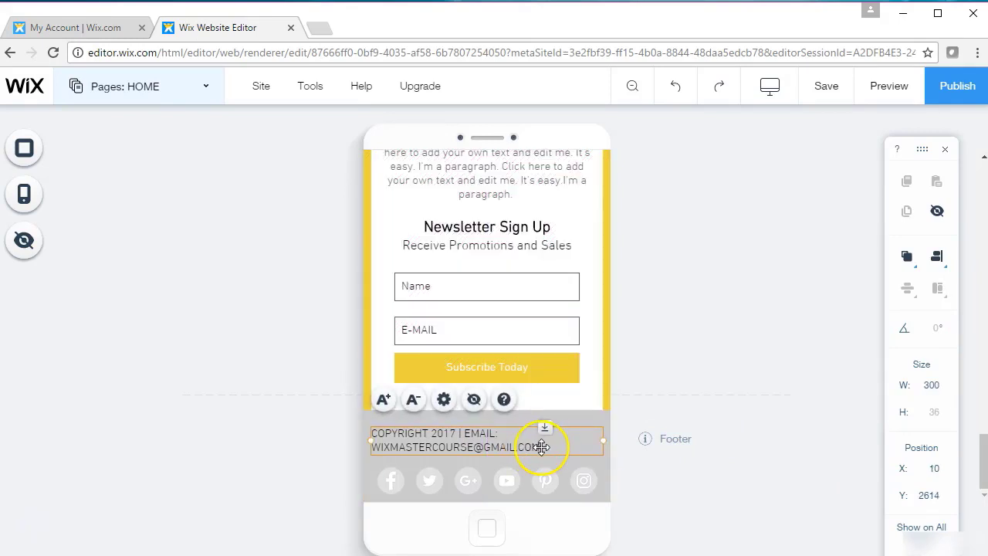
Step: Center-align the footer's copyright text and set its color to white (#FFFFFF)
left_click(444, 399)
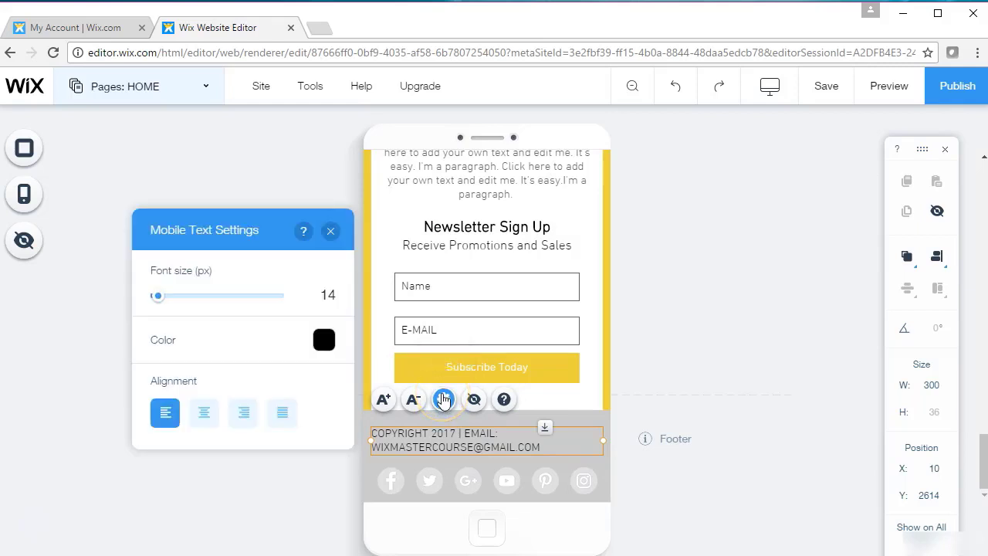
left_click(205, 410)
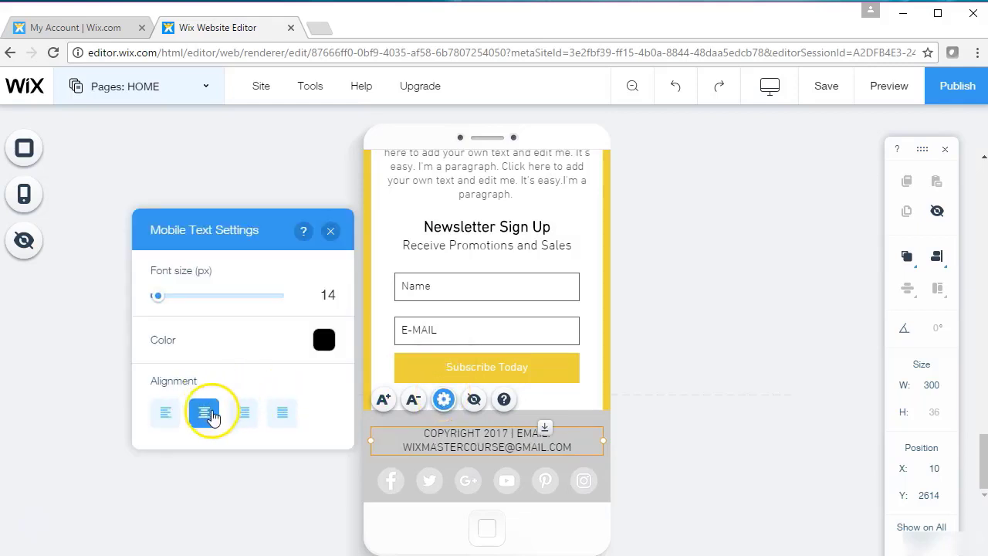
left_click(324, 340)
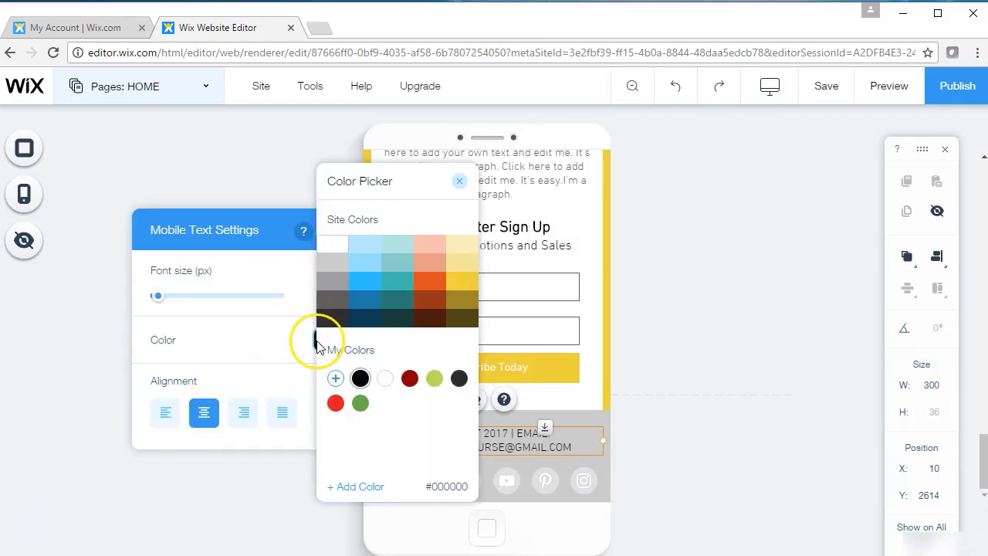
left_click(329, 249)
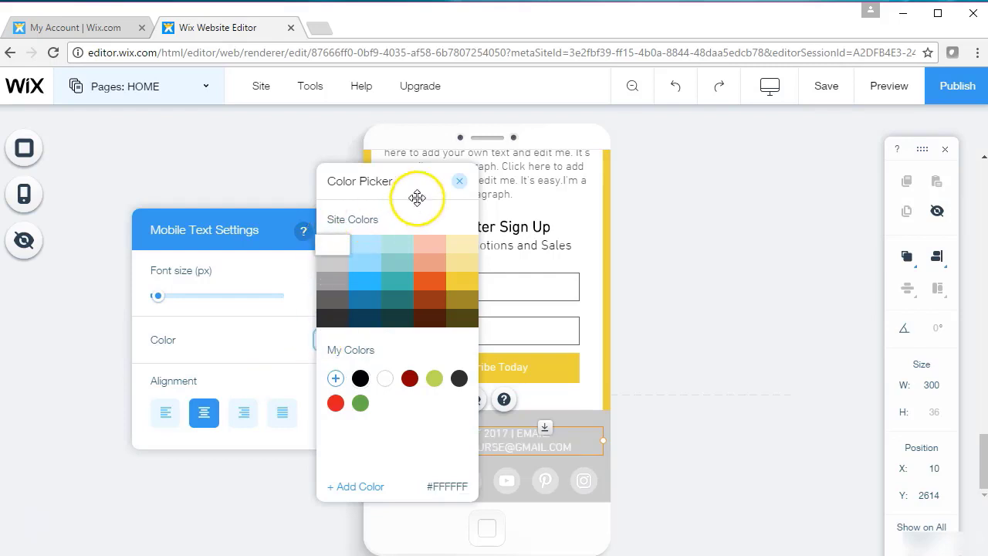
left_click(459, 181)
left_click(331, 230)
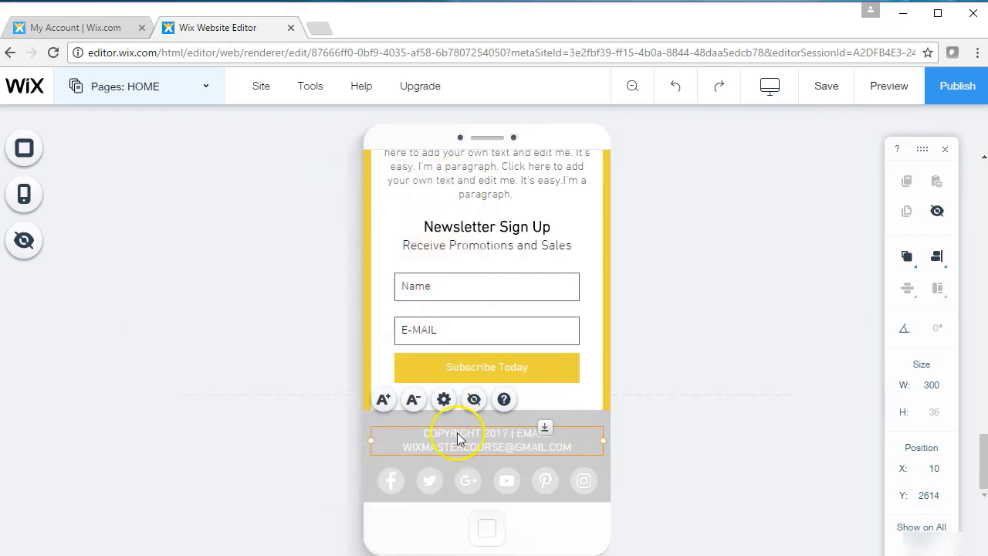
Step: Nudge the footer's social icons bar slightly up and to the left, closer to the copyright text
left_click(452, 479)
left_click_drag(457, 478, 456, 478)
left_click(640, 508)
left_click(558, 442)
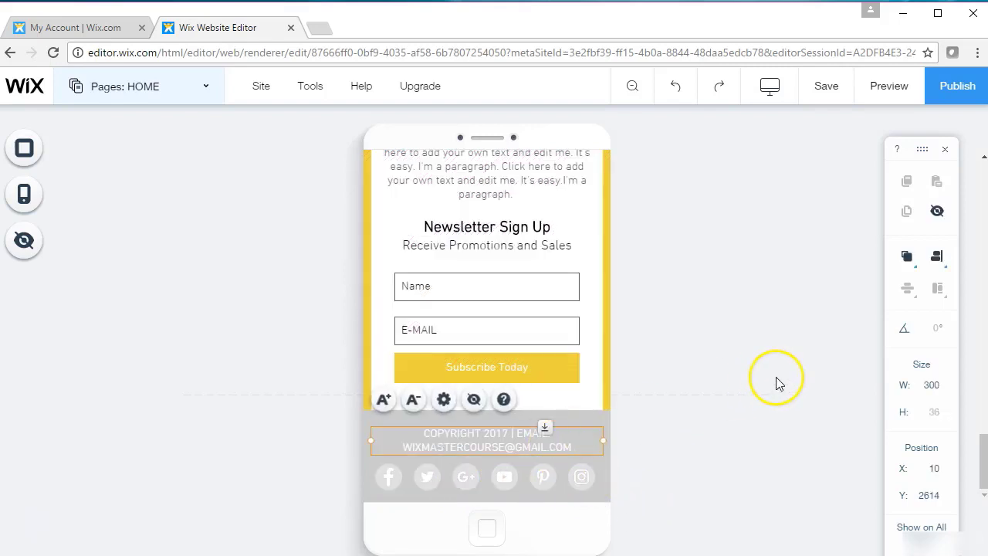
Step: Shorten the header to a height of 210 to close the empty gap above the slideshow
left_click(777, 377)
left_click_drag(983, 459, 985, 195)
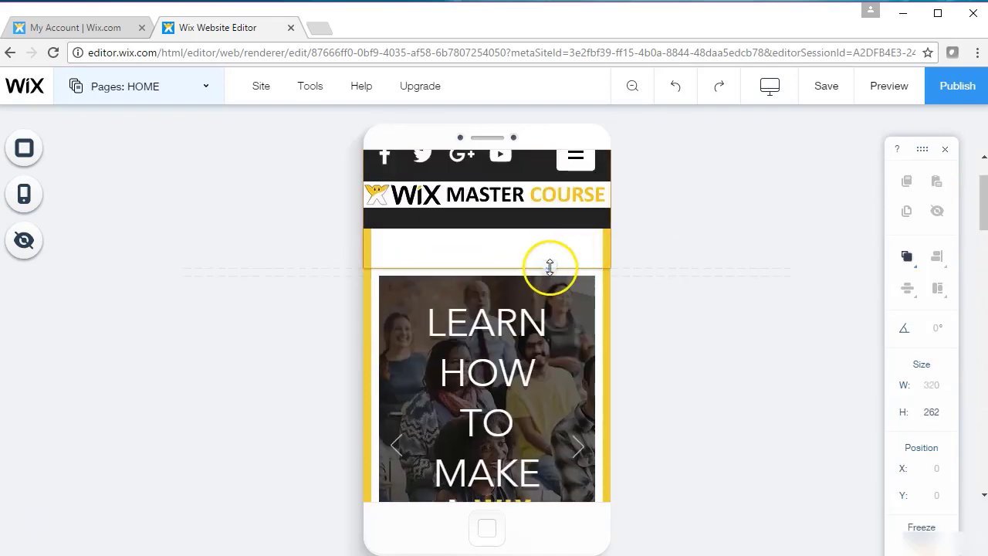
left_click_drag(550, 266, 549, 229)
left_click(572, 287)
left_click(555, 233)
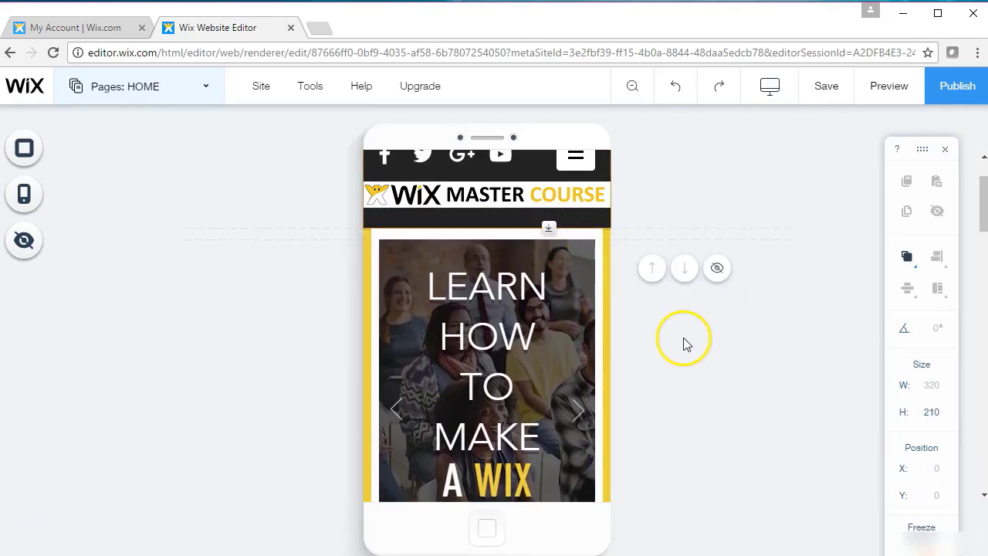
mouse_move(985, 212)
left_mouse_down()
mouse_move(983, 183)
mouse_move(962, 273)
mouse_move(977, 203)
left_mouse_up()
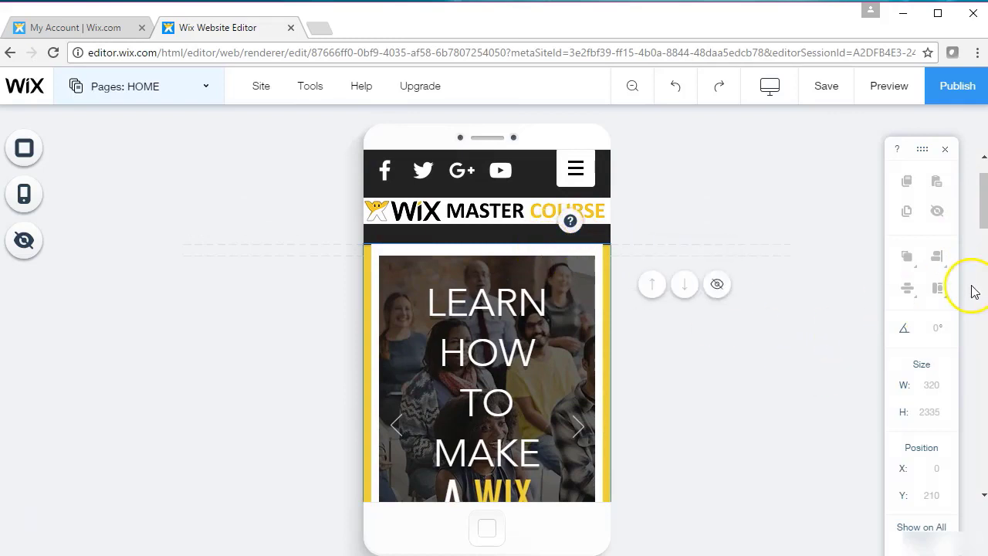
Step: Scale down the "LEARN HOW TO MAKE" text on the first slide by several steps
left_click_drag(984, 221, 983, 225)
left_click(511, 321)
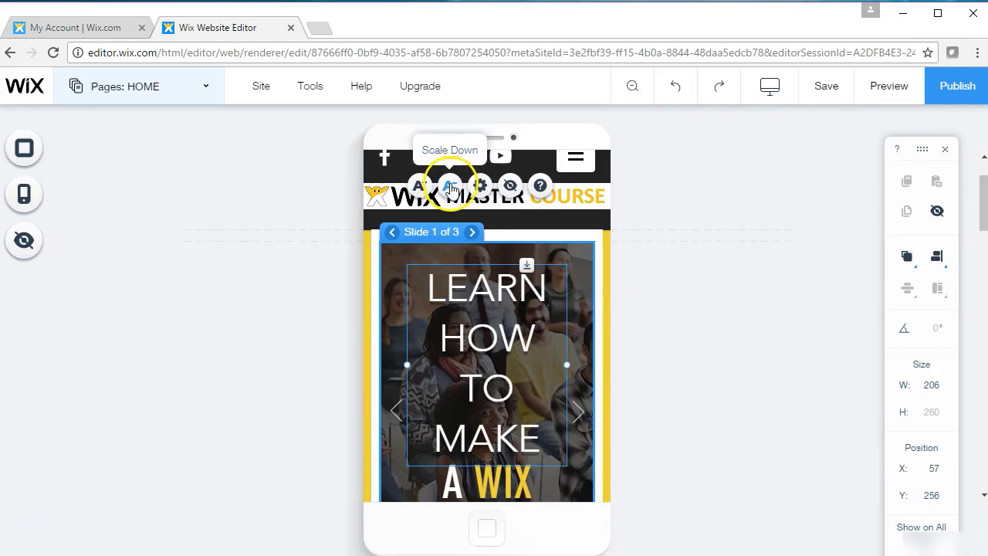
left_click(451, 187)
left_click(450, 183)
left_click(489, 379)
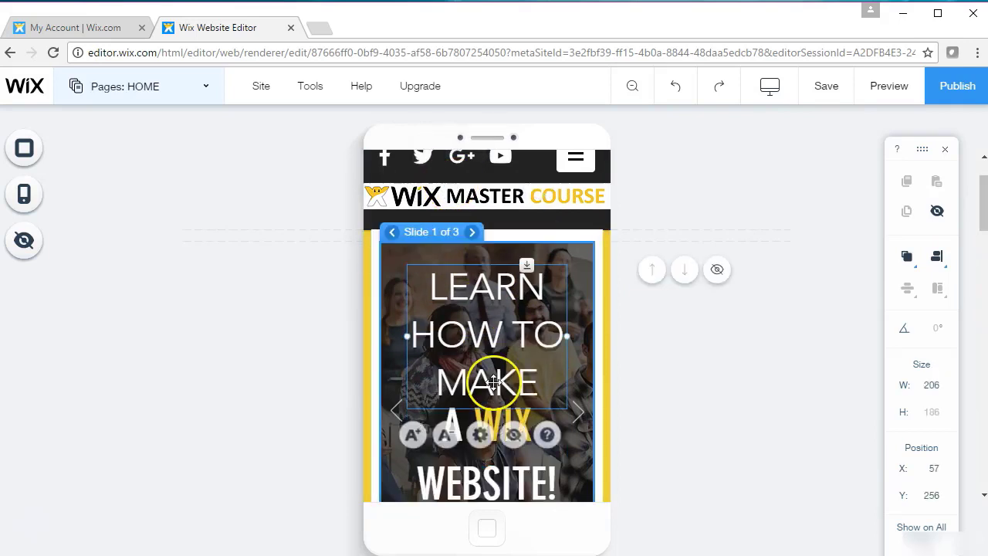
left_click(451, 435)
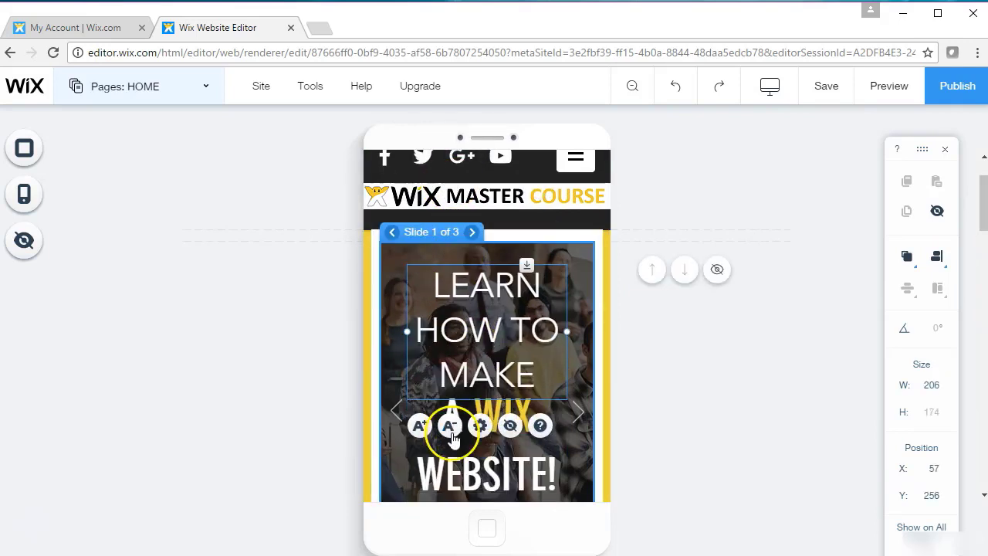
left_click(451, 427)
left_click(451, 416)
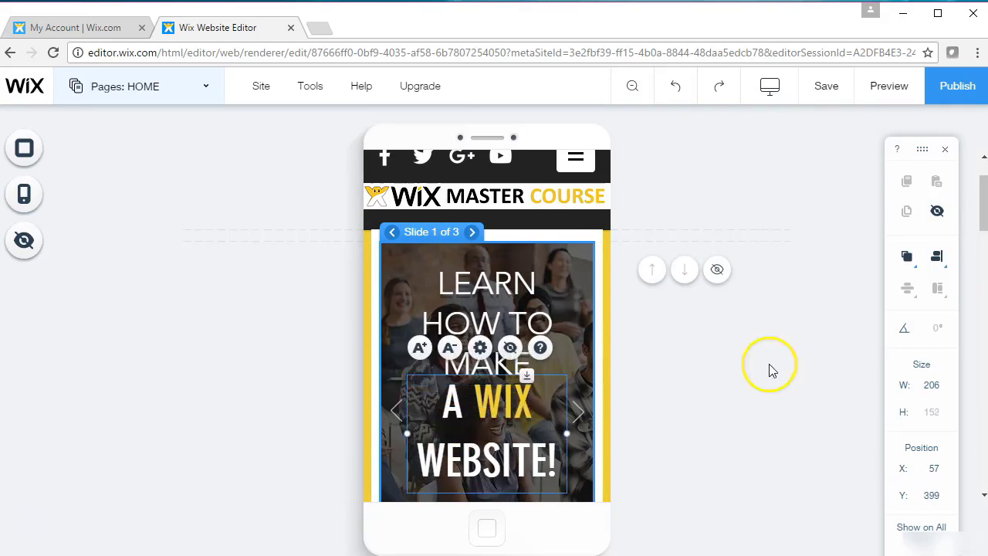
Step: Scale down the "A WIX WEBSITE!" text on the first slide and move it down to X 57, Y 475
left_click_drag(981, 220, 978, 243)
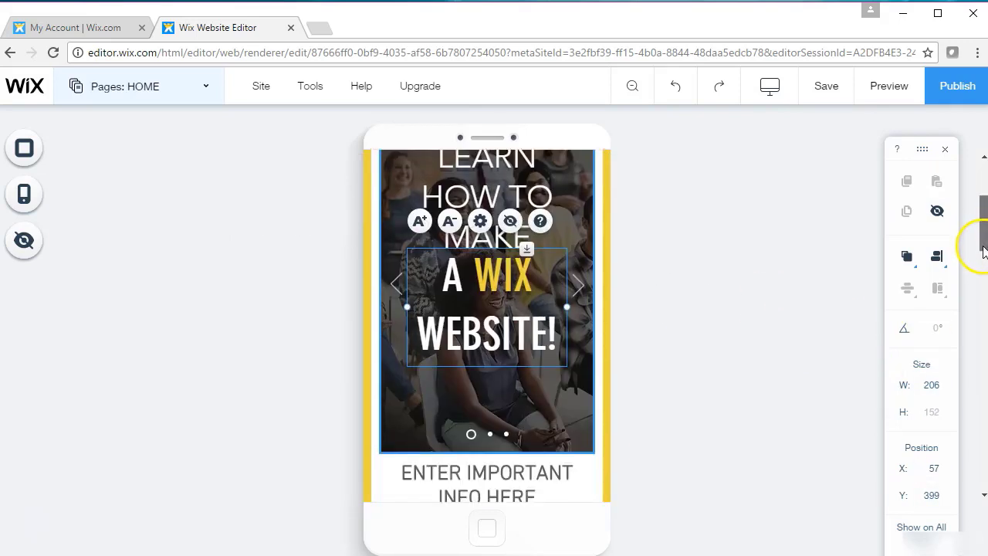
left_click(449, 212)
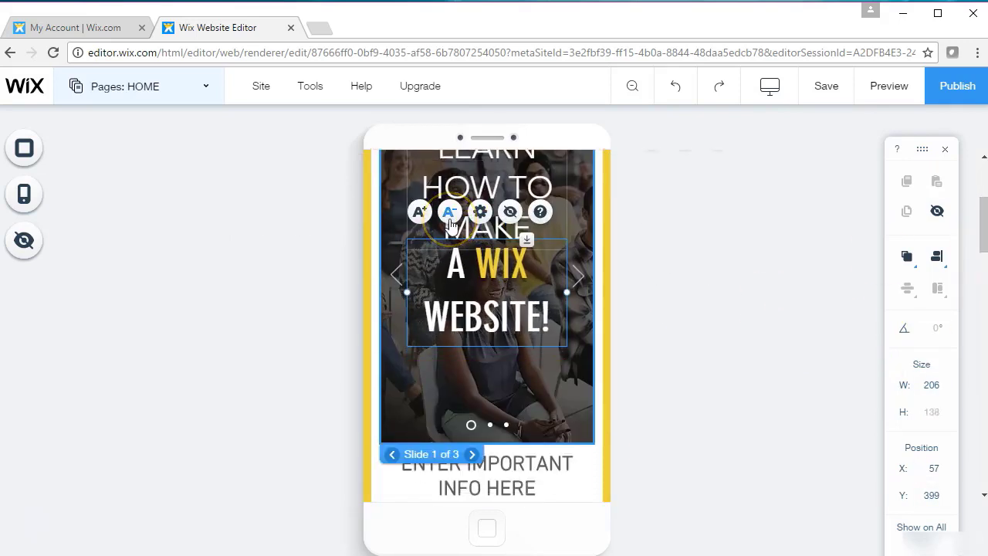
left_click_drag(506, 295, 508, 365)
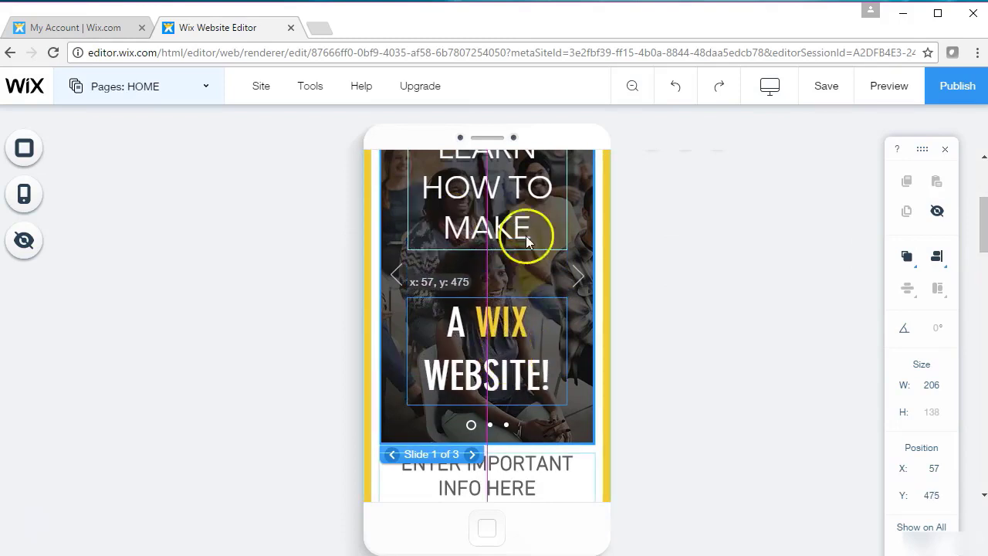
left_click_drag(528, 242, 527, 242)
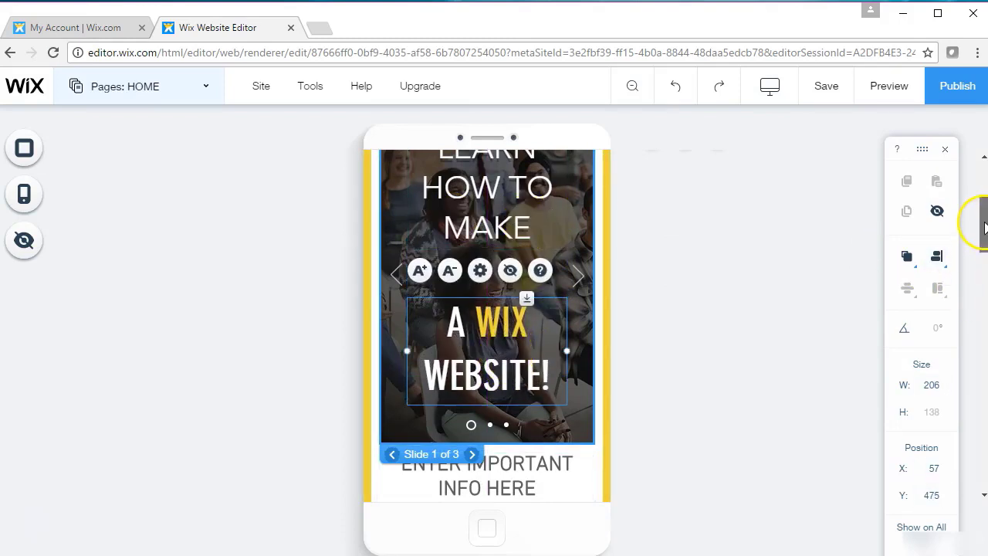
Step: Scale the "ENTER IMPORTANT INFO HERE" text block down two steps and back up to its original size
left_click_drag(984, 224, 984, 258)
left_click(801, 324)
left_click(503, 241)
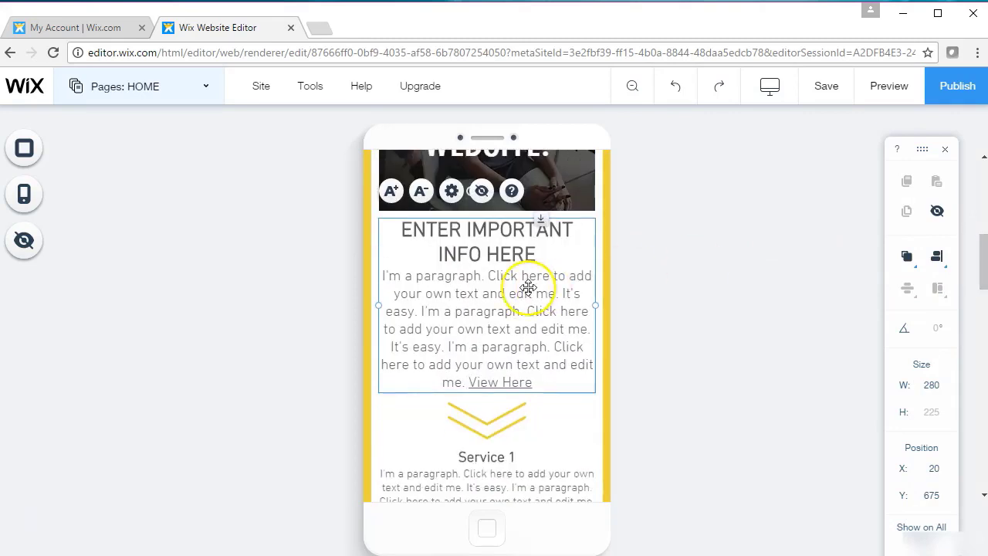
left_click(421, 199)
left_click(420, 197)
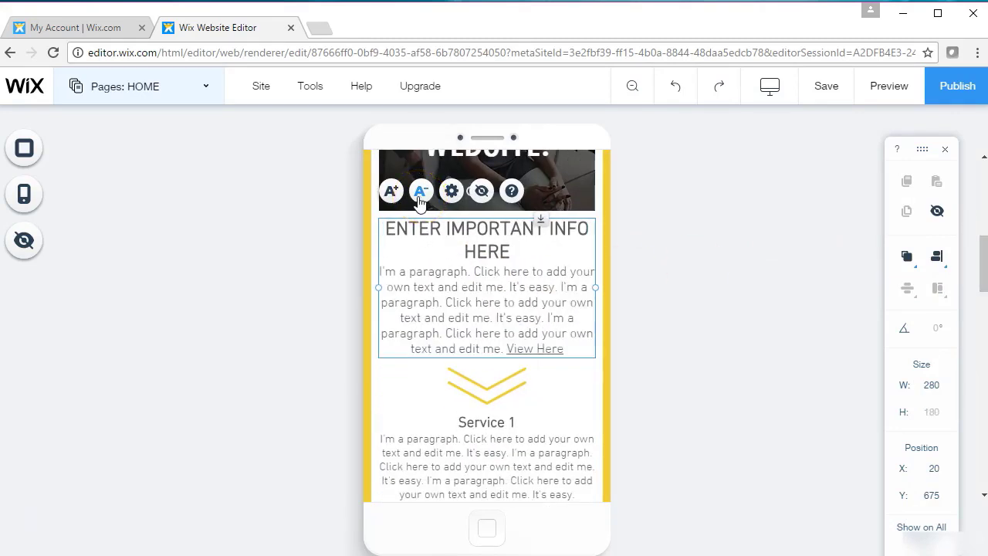
left_click(394, 197)
left_click(394, 197)
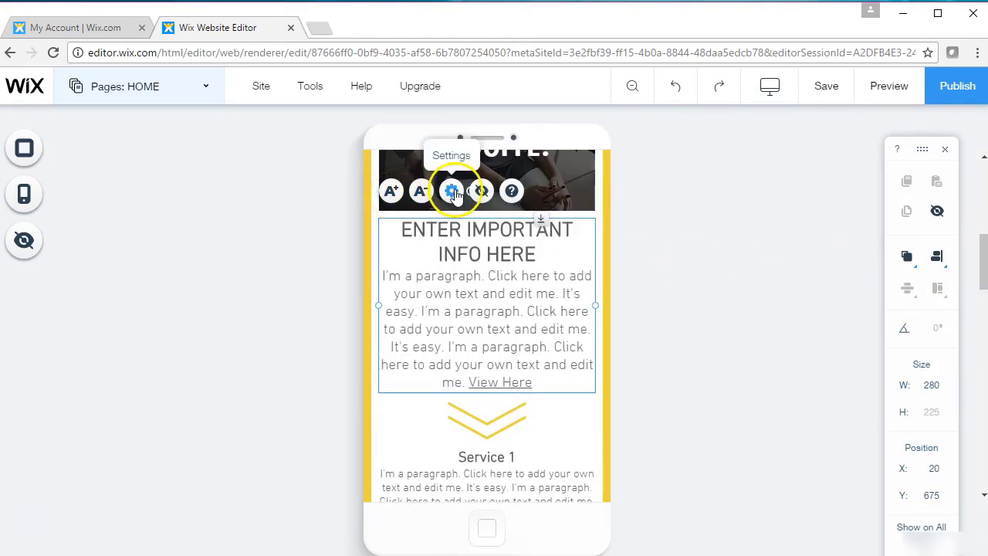
Step: Try right and left alignment on the "ENTER IMPORTANT INFO HERE" text block and return it to center
left_click(453, 193)
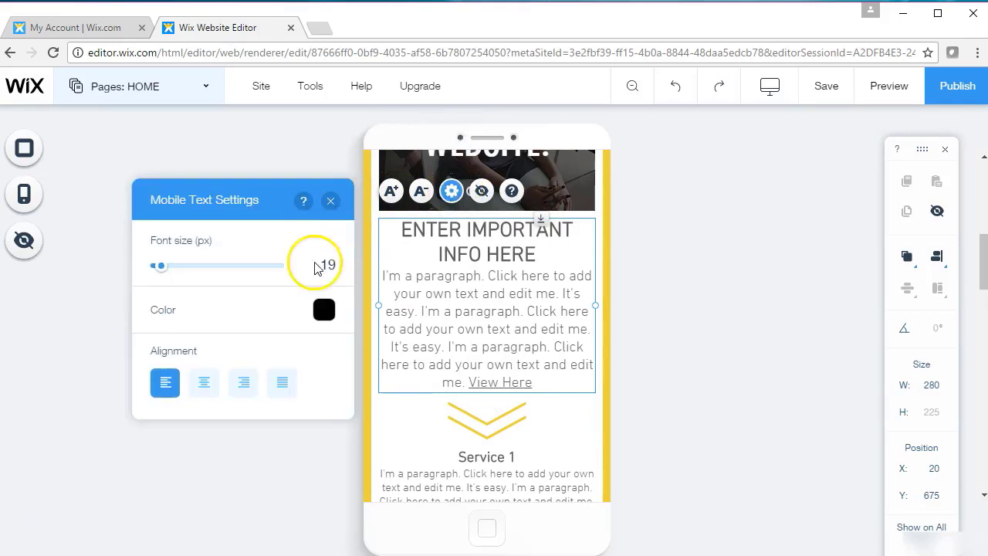
left_click(207, 384)
left_click(245, 384)
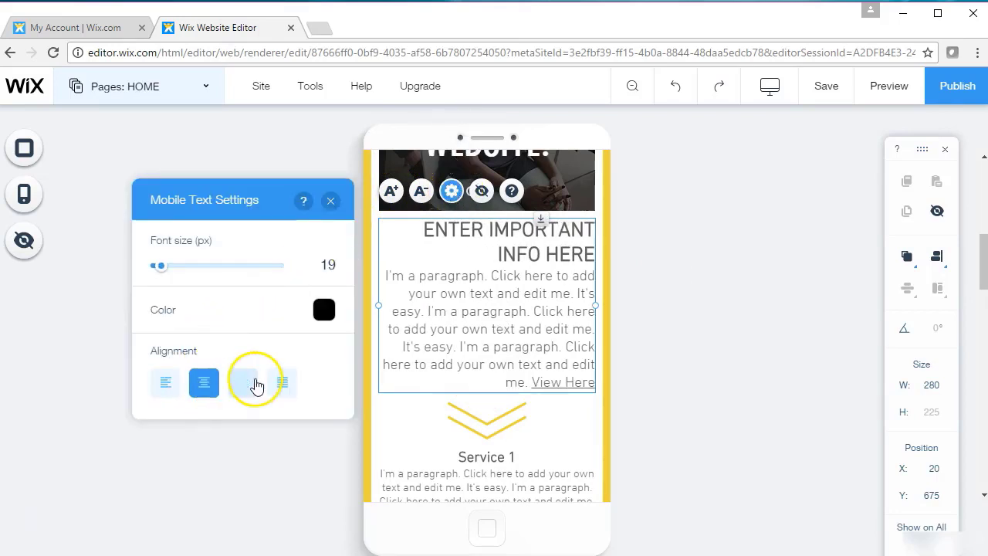
left_click(172, 385)
left_click(204, 383)
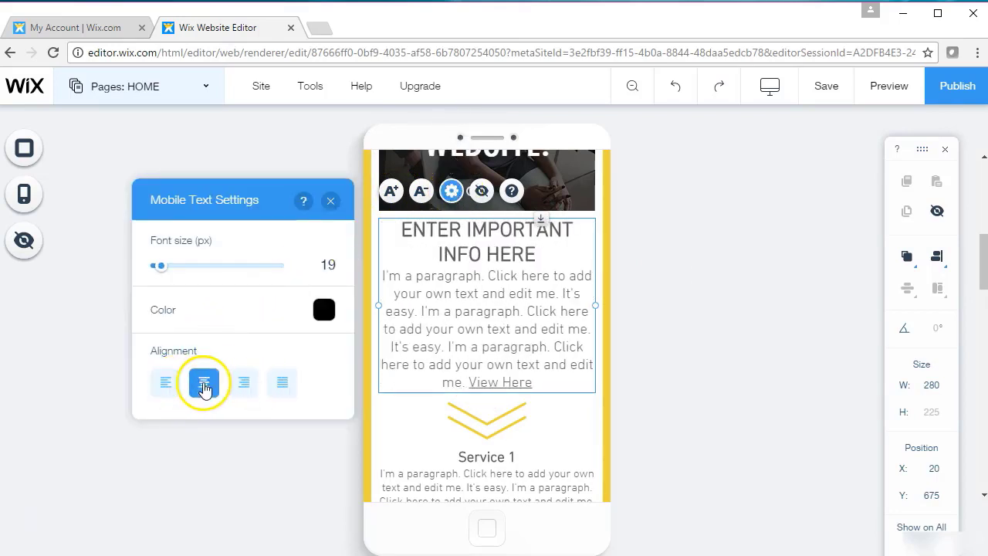
left_click(331, 203)
left_click(788, 293)
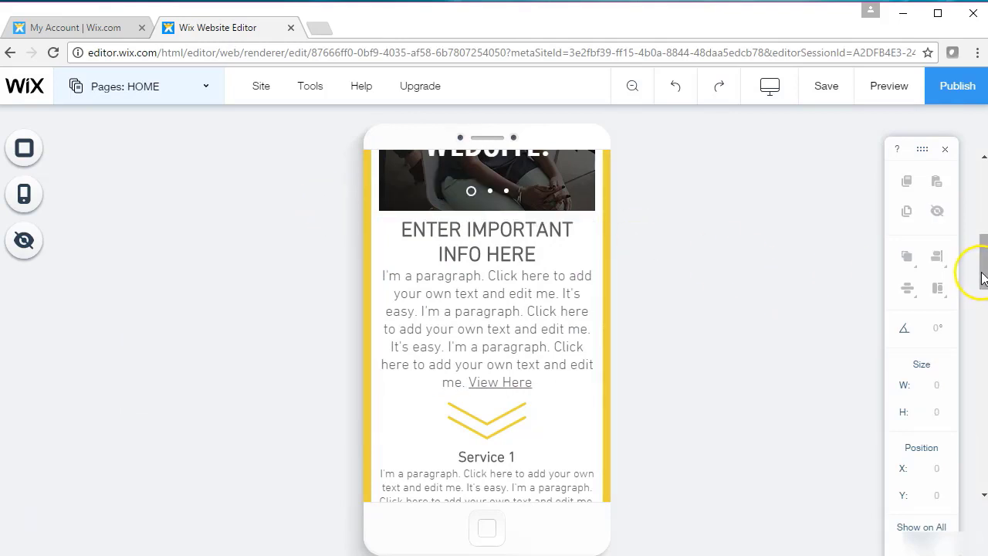
Step: Push the Service 1 text and everything below it down, and move the double-arrow shape to about Y 915
left_click_drag(983, 278, 975, 299)
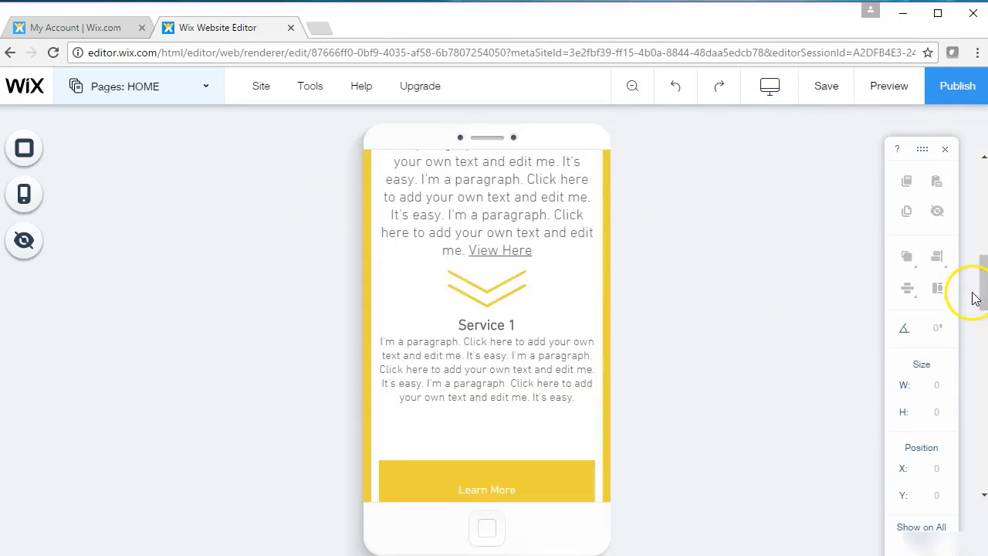
left_click(532, 351)
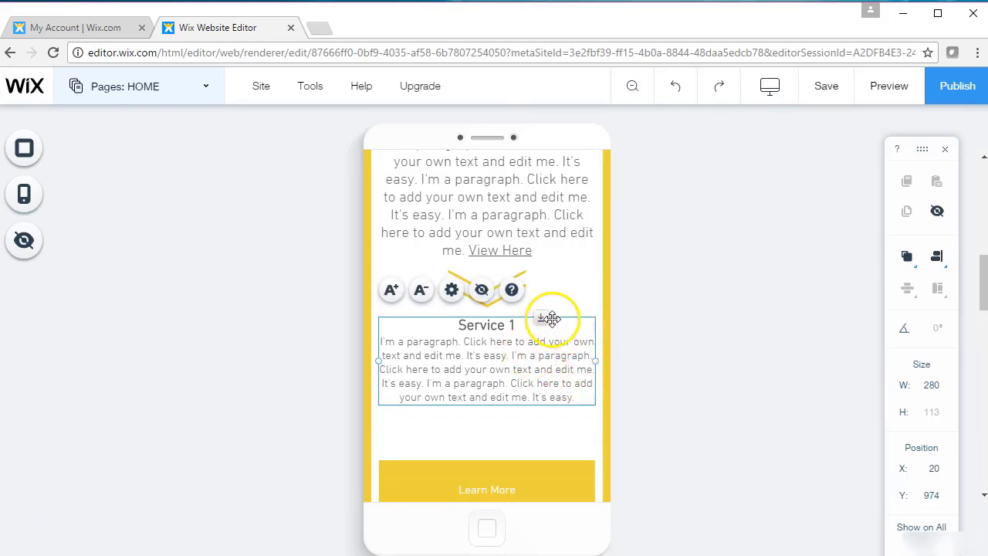
left_click_drag(544, 315, 545, 340)
left_click(510, 294)
left_click_drag(507, 286, 514, 306)
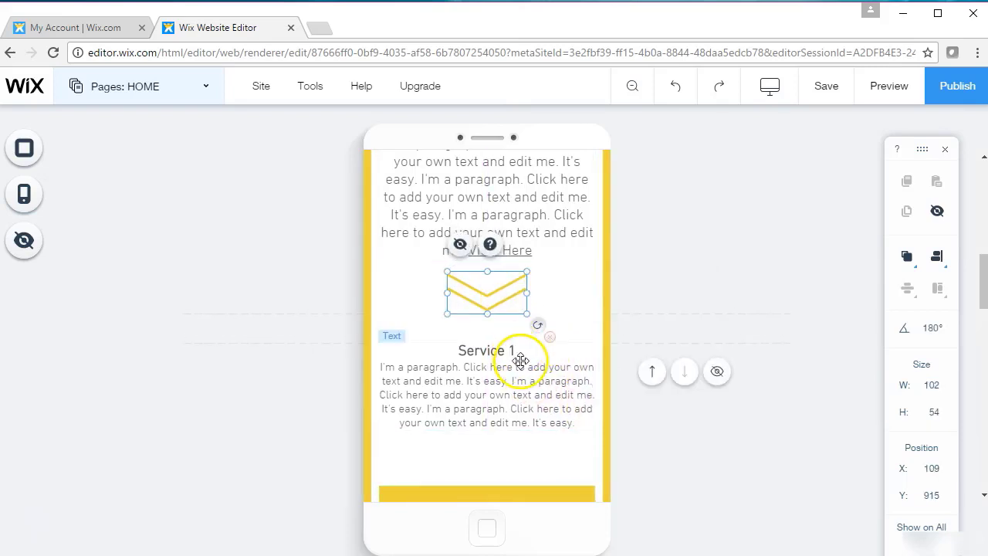
Step: Push the Service 1 text and the content below it further down, with the text at about Y 1012
left_click(545, 347)
mouse_move(545, 347)
left_mouse_down()
mouse_move(542, 360)
mouse_move(547, 334)
mouse_move(545, 348)
left_mouse_up()
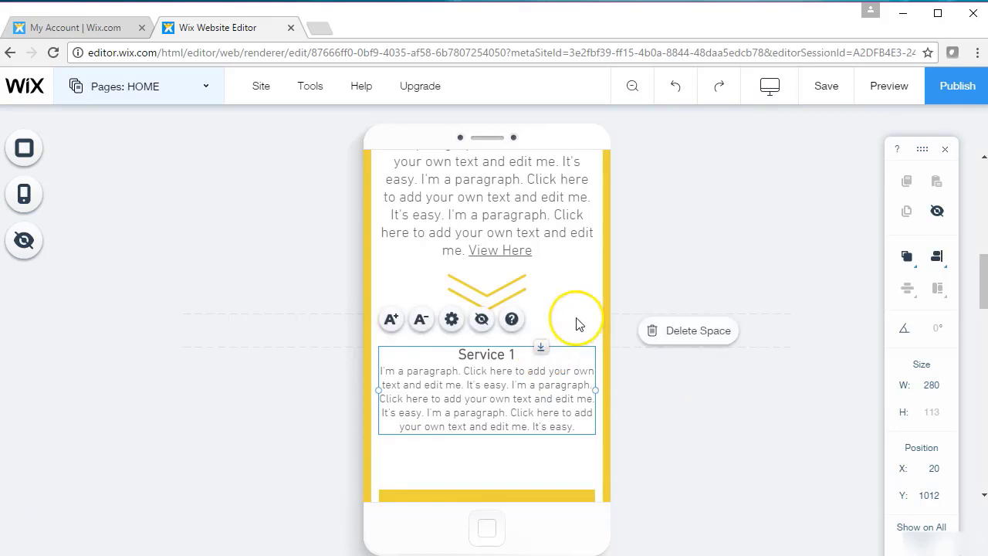
left_click(541, 384)
mouse_move(540, 384)
left_mouse_down()
mouse_move(539, 452)
mouse_move(546, 379)
left_mouse_up()
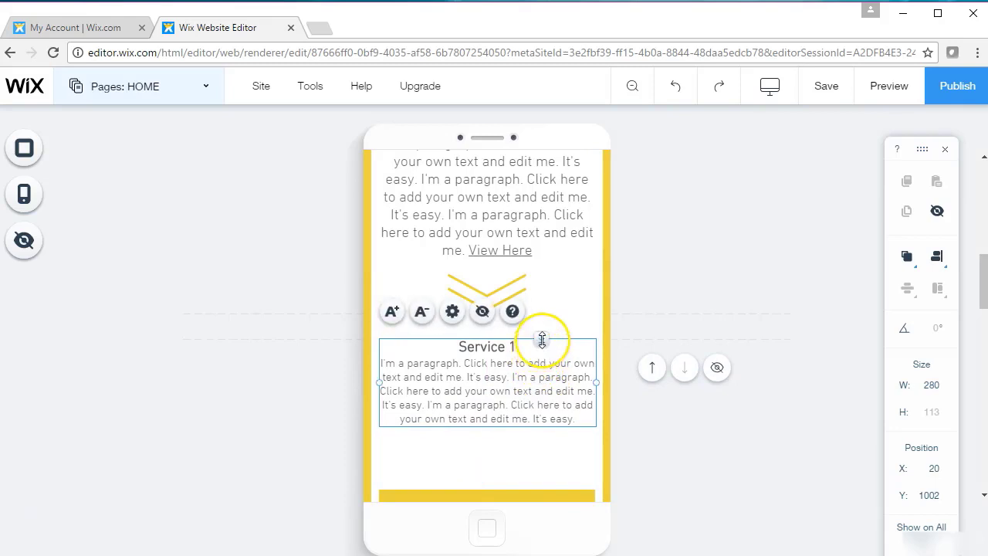
left_click_drag(542, 340, 544, 340)
Step: Nudge the double-arrow shape slightly down, away from the "View Here" link
left_click(514, 300)
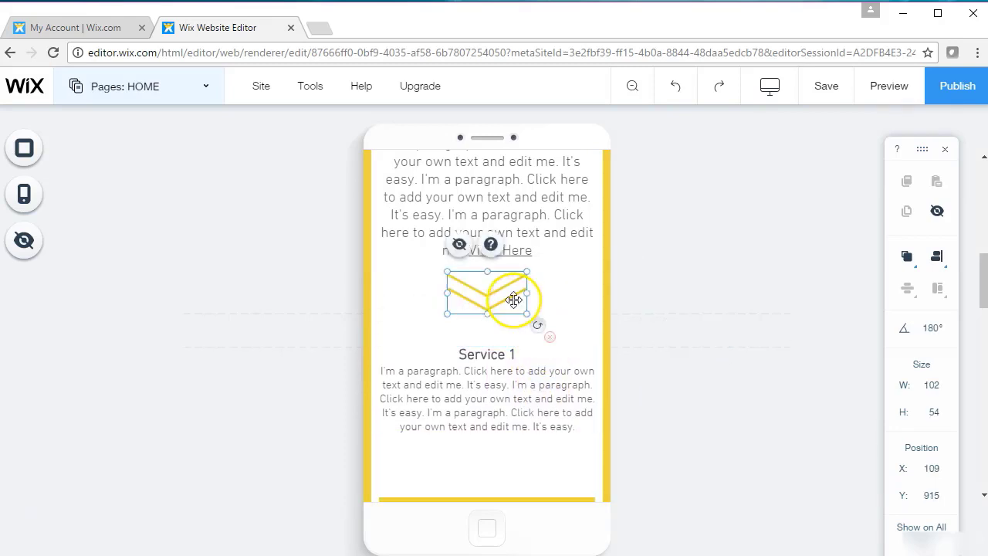
left_click_drag(508, 298, 510, 304)
left_click(514, 458)
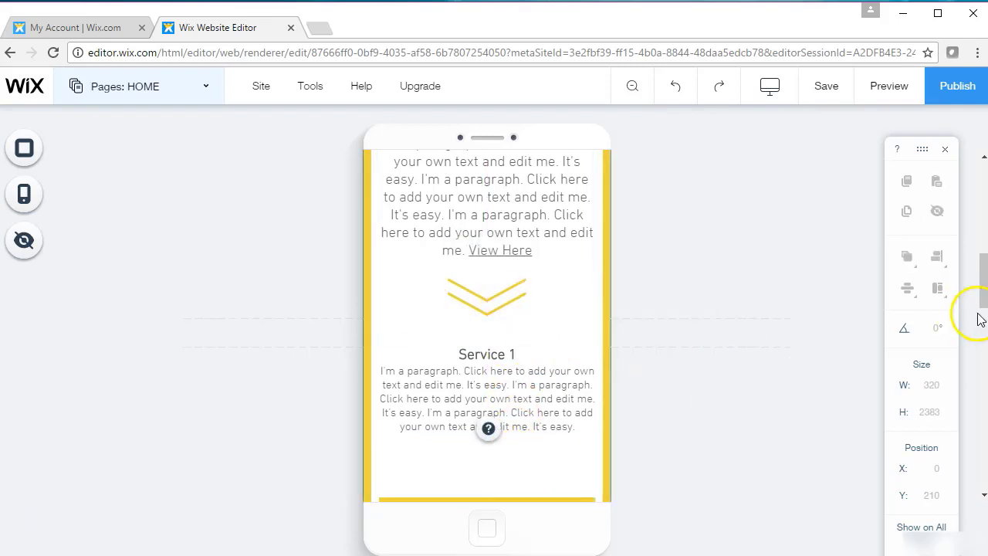
Step: Move the Service 1 "Learn More" button up, closer to its paragraph
left_click_drag(985, 293, 981, 308)
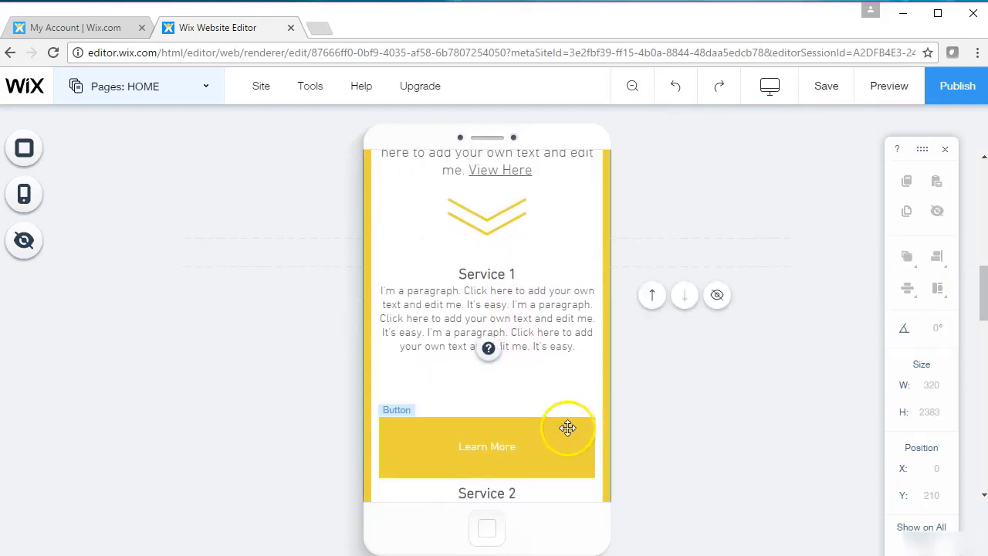
left_click(542, 418)
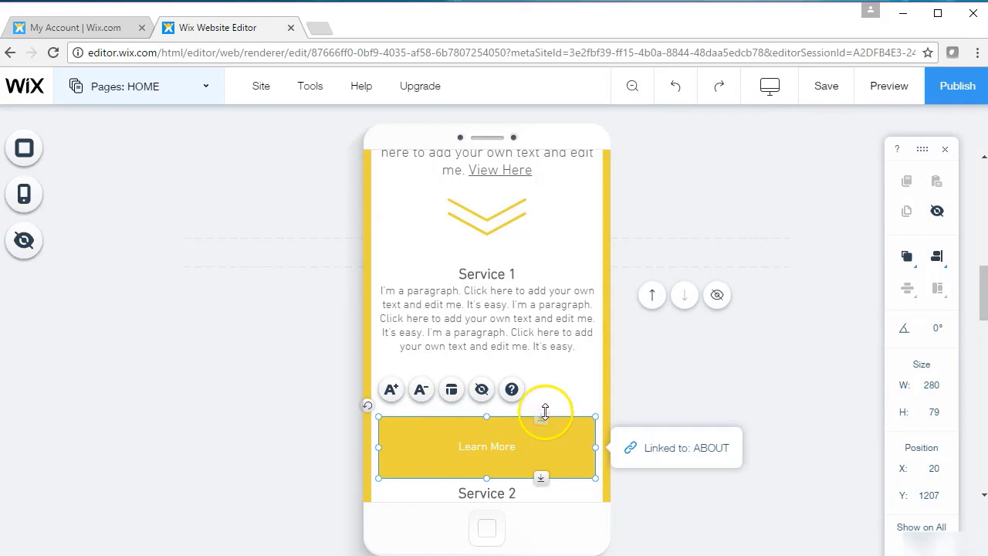
left_click_drag(545, 412, 528, 401)
left_click(553, 388)
left_click(539, 414)
Step: Pull the Service 2 text and the content below it up, with the text at Y 1270
left_click(507, 484)
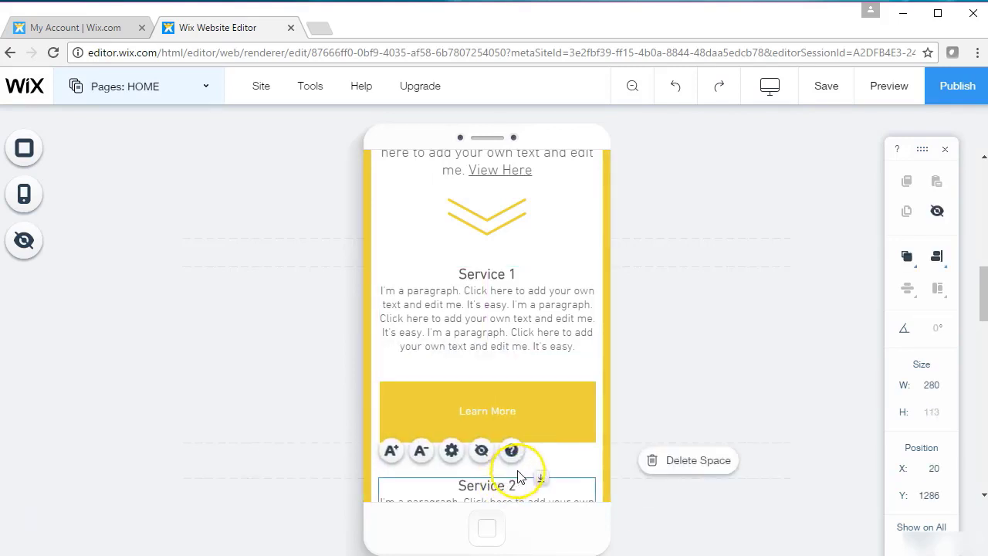
left_click_drag(538, 478, 539, 464)
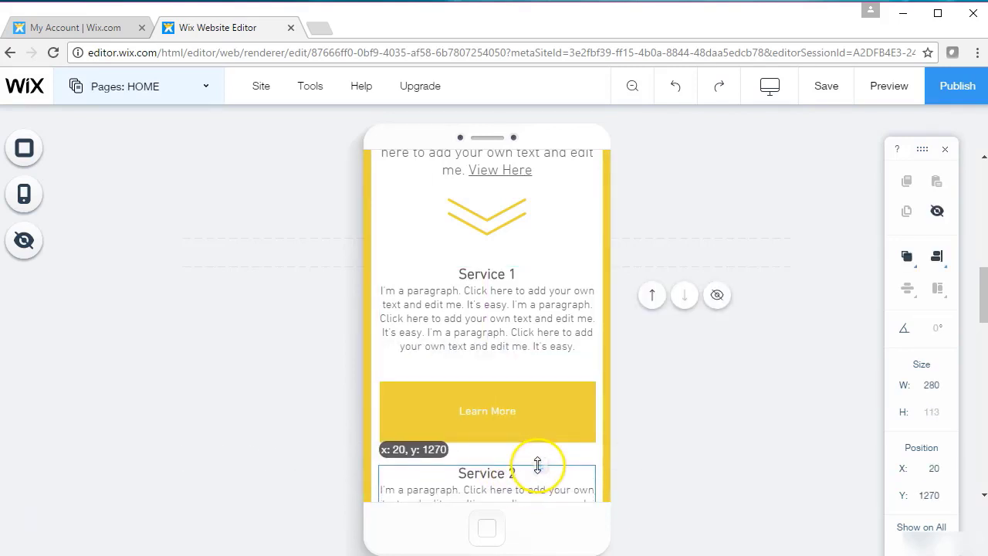
left_click(808, 331)
Step: Push the Service 3 text and the content below it down to leave space under Service 2's button
left_click_drag(974, 309, 978, 331)
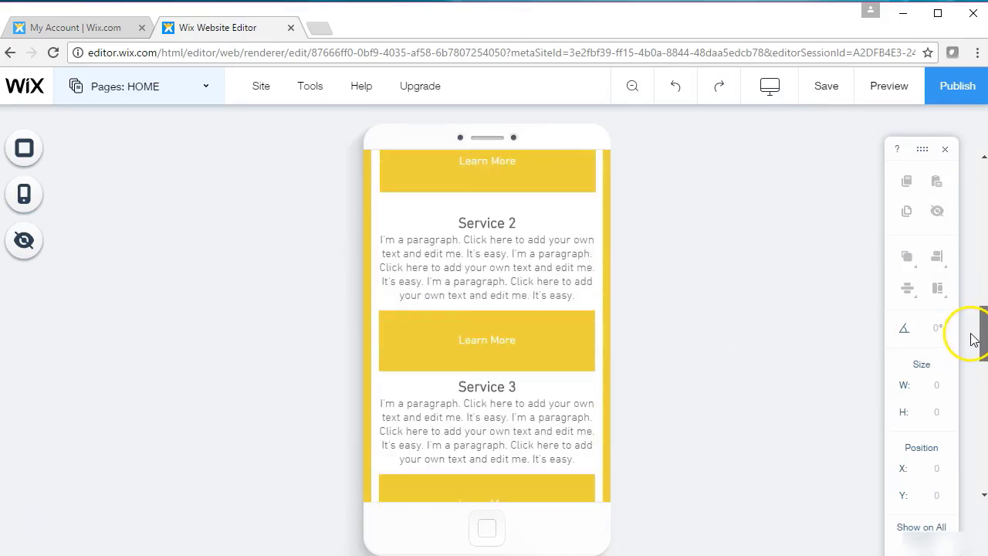
left_click(530, 428)
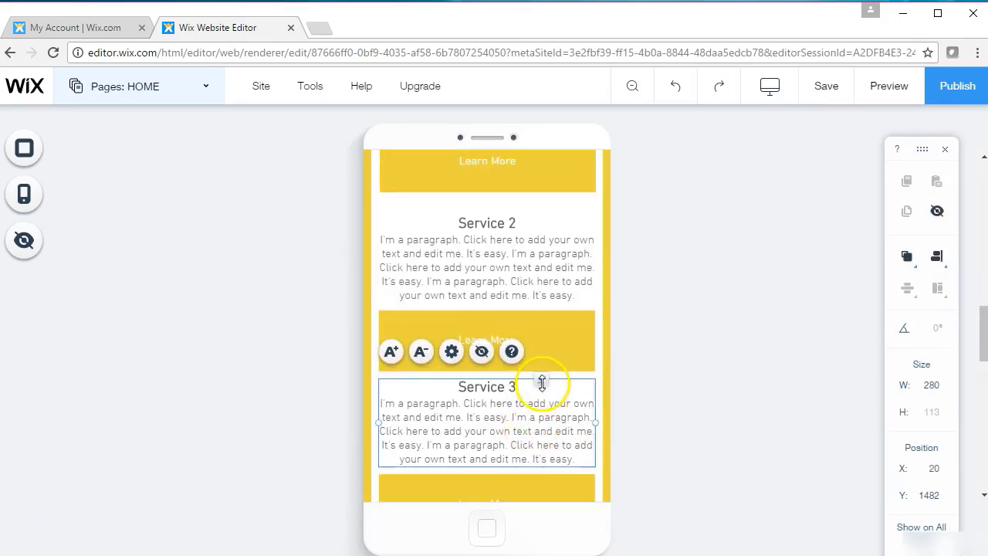
left_click_drag(542, 383, 543, 406)
left_click(783, 294)
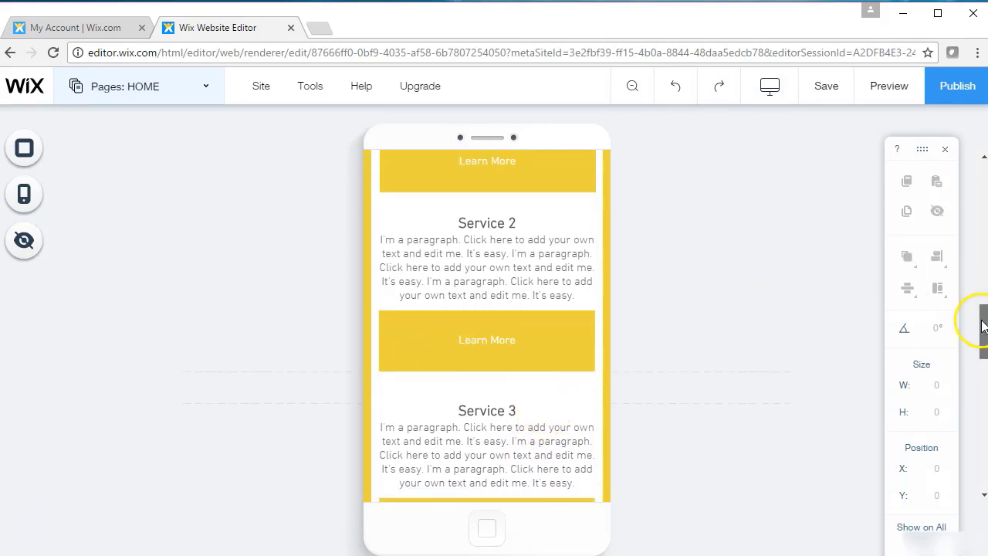
Step: Push the meeting photo and the content below it down to leave space under Service 3's button
left_click_drag(982, 326, 972, 365)
left_click(543, 302)
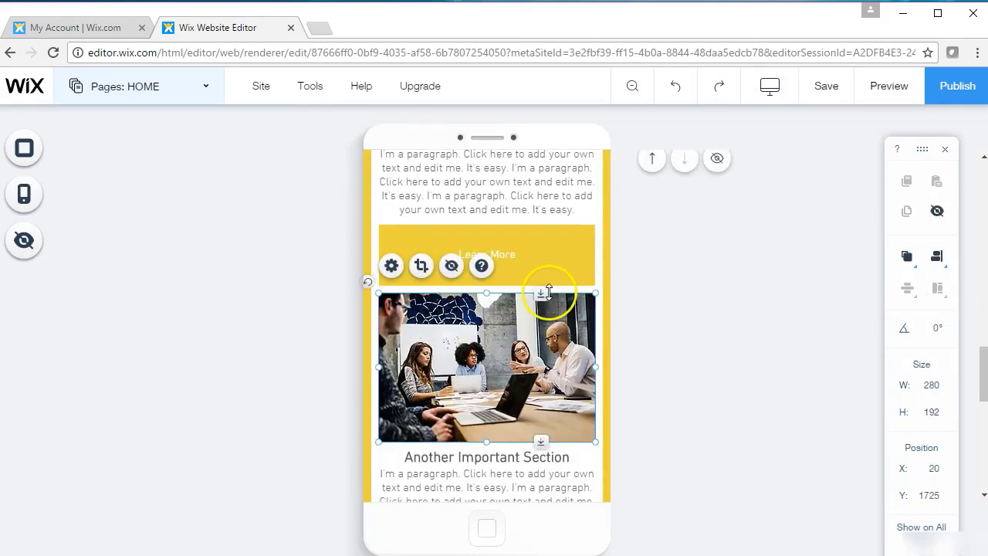
left_click_drag(548, 291, 543, 325)
left_click(843, 371)
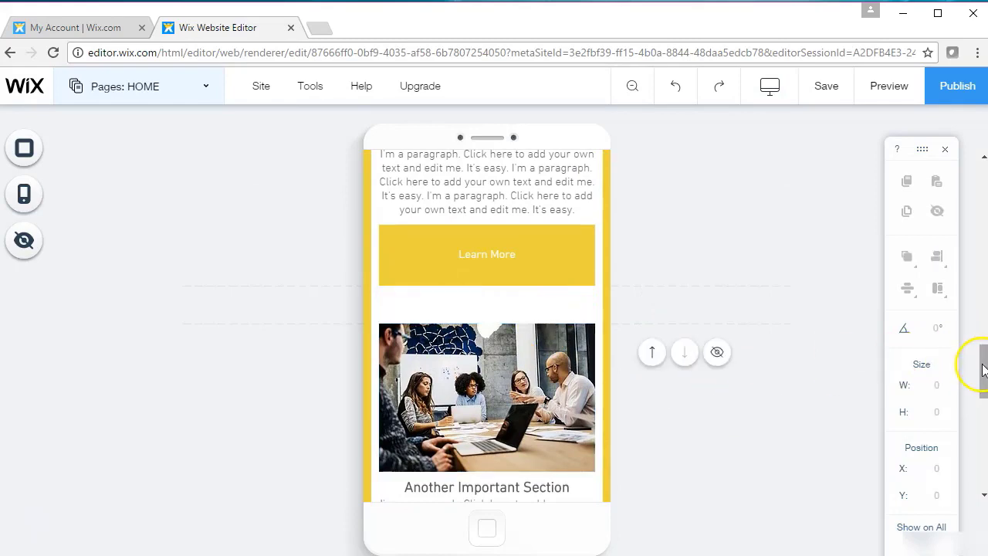
Step: Push the Newsletter Sign Up form and the footer down, with the form at Y 2391
left_click_drag(982, 371, 969, 465)
left_click(549, 280)
left_click_drag(539, 264, 539, 275)
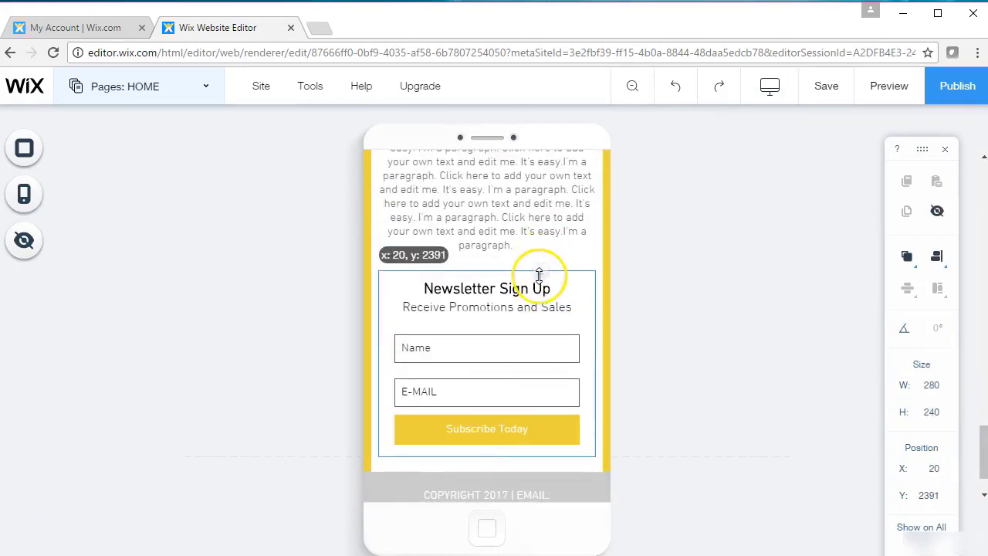
Step: Show the hidden Wix Get Subscribers element again on the mobile Home page
left_click(718, 302)
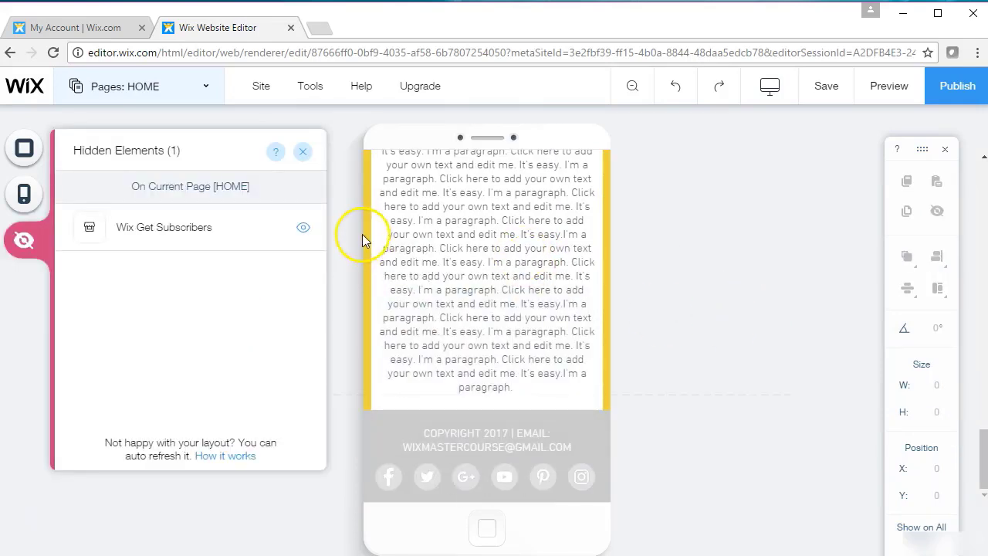
left_click(303, 227)
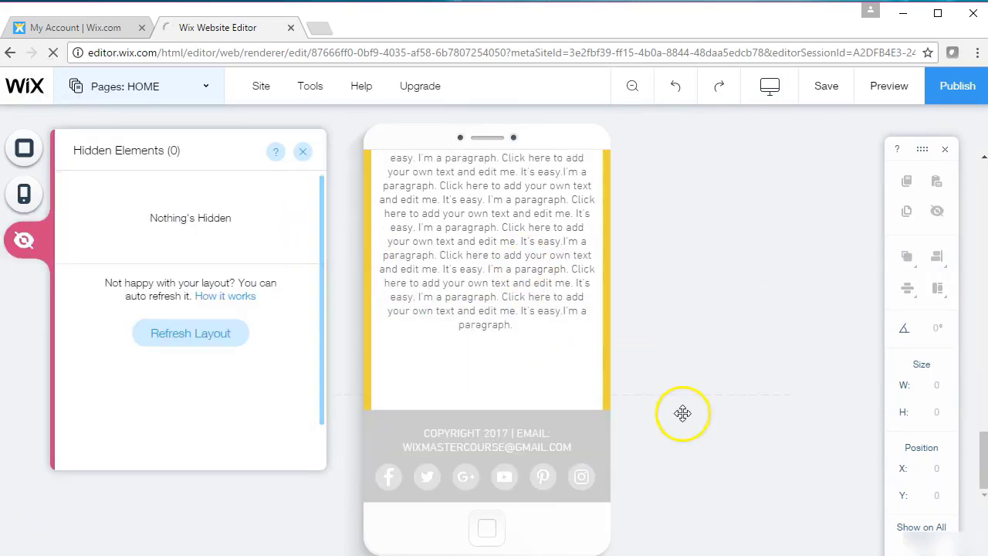
left_click(788, 381)
left_click_drag(986, 444, 987, 180)
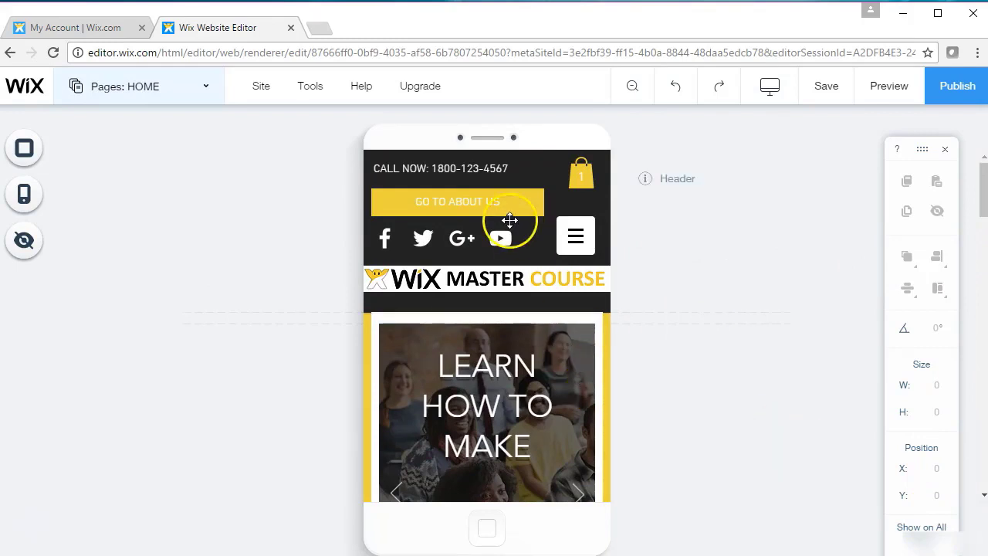
Step: Open the About, Services, Gallery, Contact, Shop and Book Online pages in turn to check their mobile layouts
left_click(159, 91)
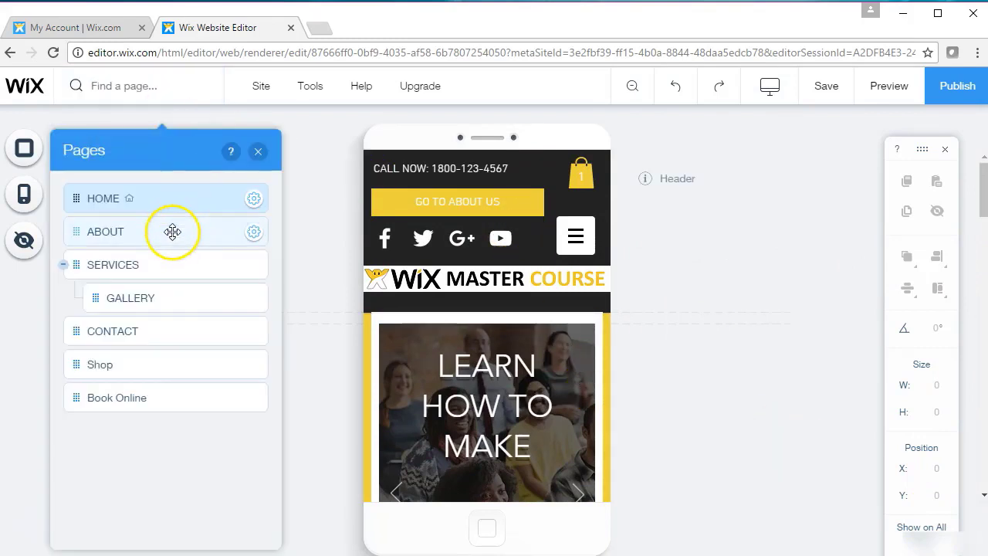
left_click(171, 233)
left_click(168, 264)
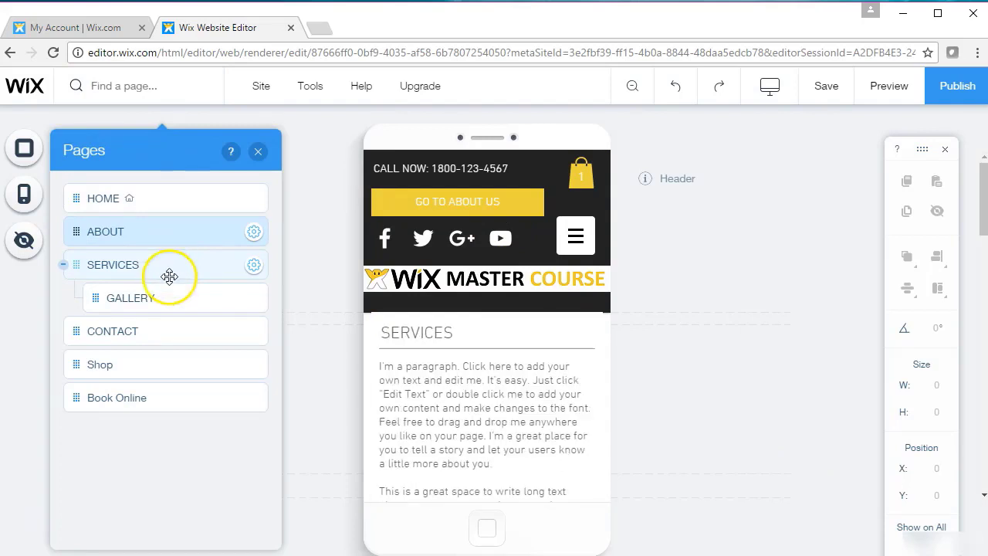
left_click(164, 301)
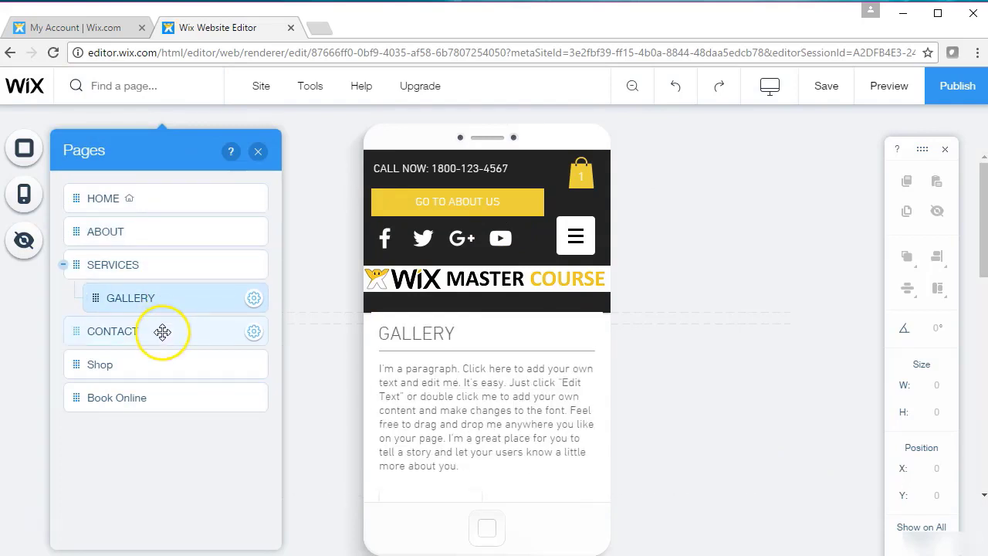
left_click(163, 332)
left_click(154, 364)
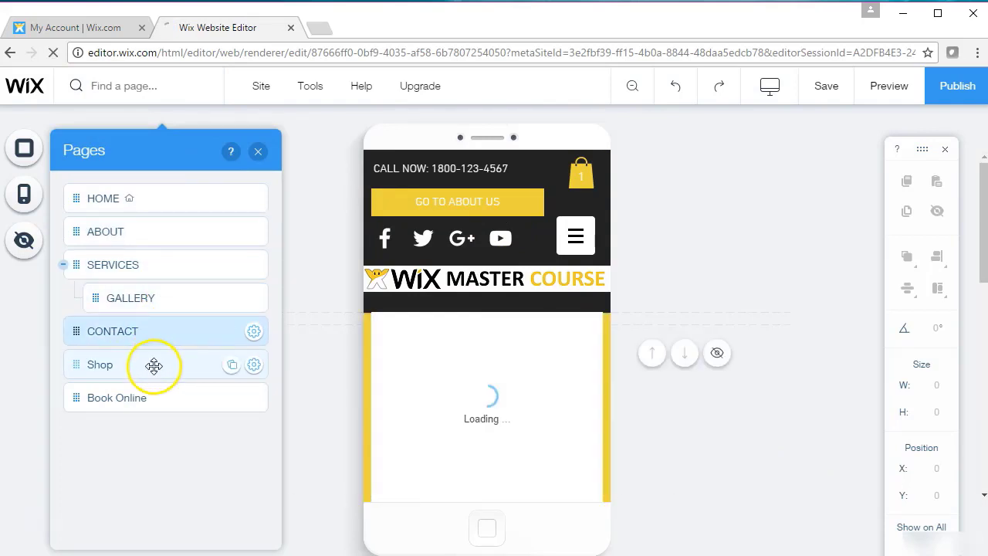
left_click(151, 400)
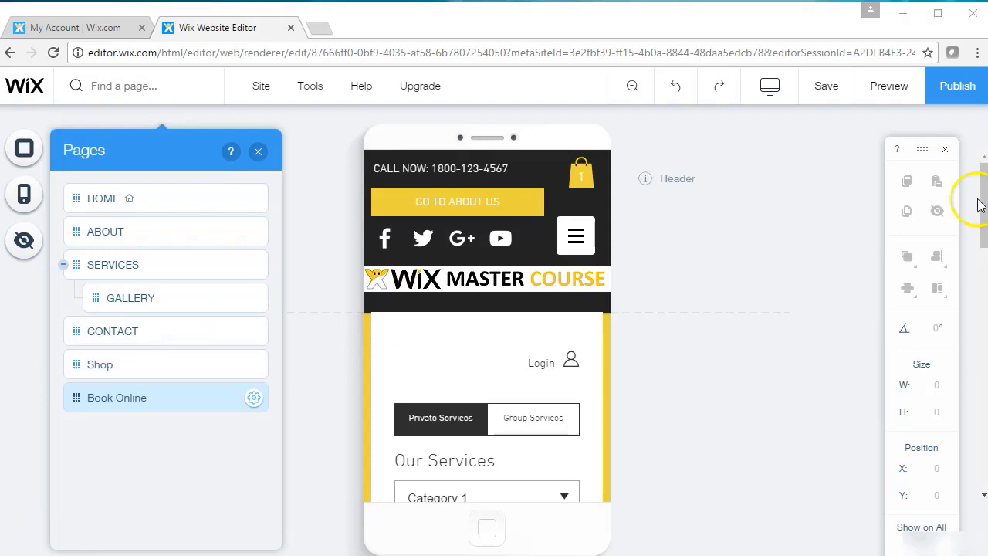
mouse_move(979, 204)
left_mouse_down()
mouse_move(977, 322)
mouse_move(953, 470)
mouse_move(979, 166)
mouse_move(984, 271)
mouse_move(983, 205)
left_mouse_up()
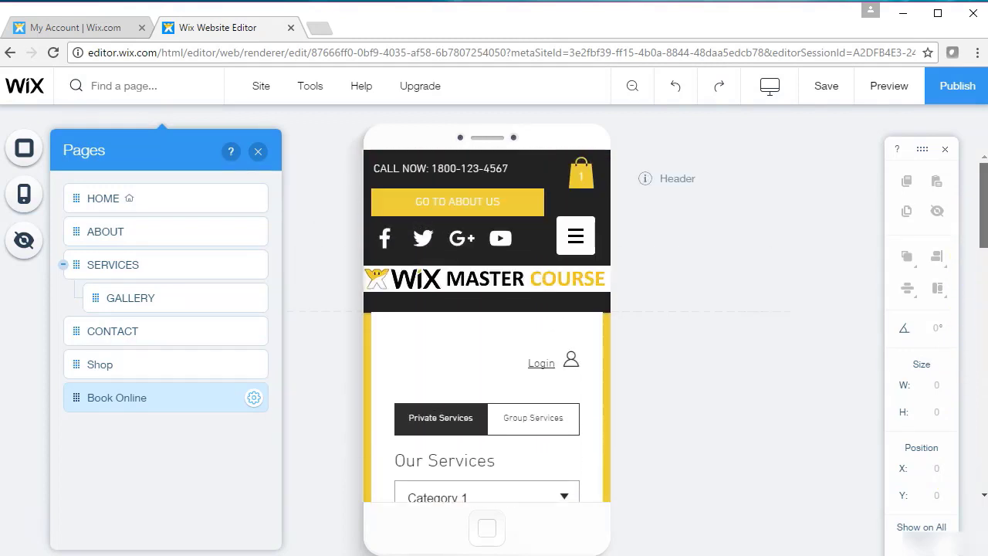
Step: Open the Shop page and preview its mobile version down to the backpack product
left_click(210, 353)
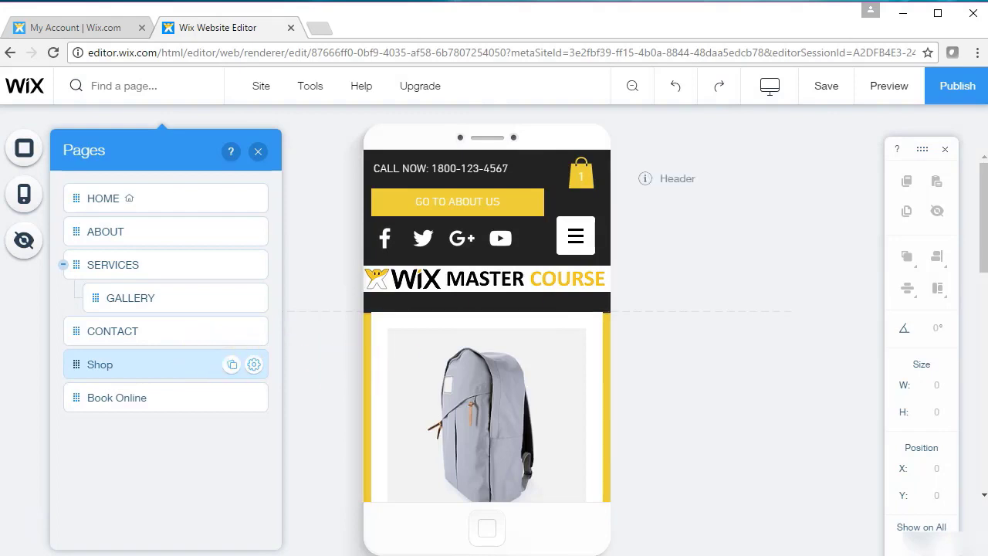
mouse_move(981, 188)
left_mouse_down()
mouse_move(982, 287)
mouse_move(981, 196)
left_mouse_up()
left_click(896, 86)
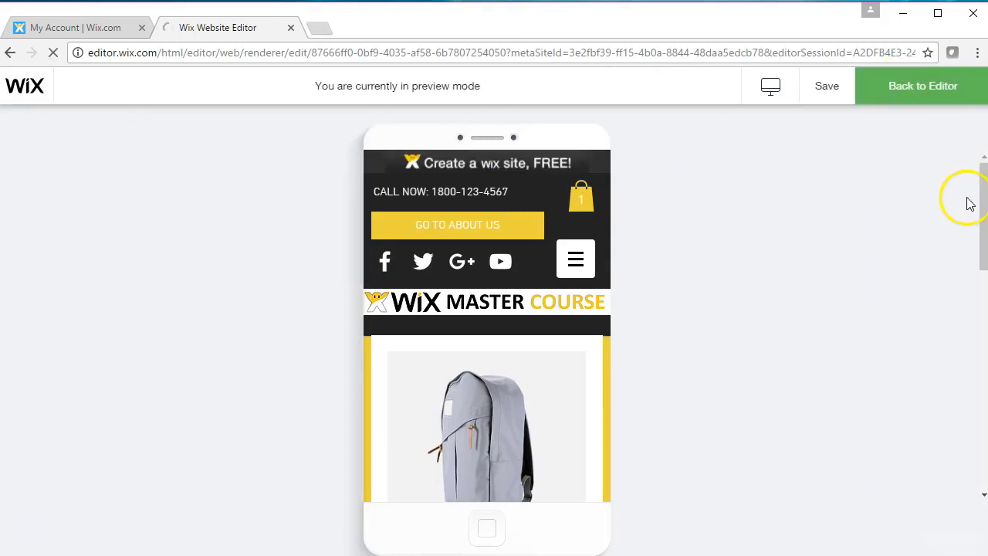
left_click_drag(983, 208, 971, 227)
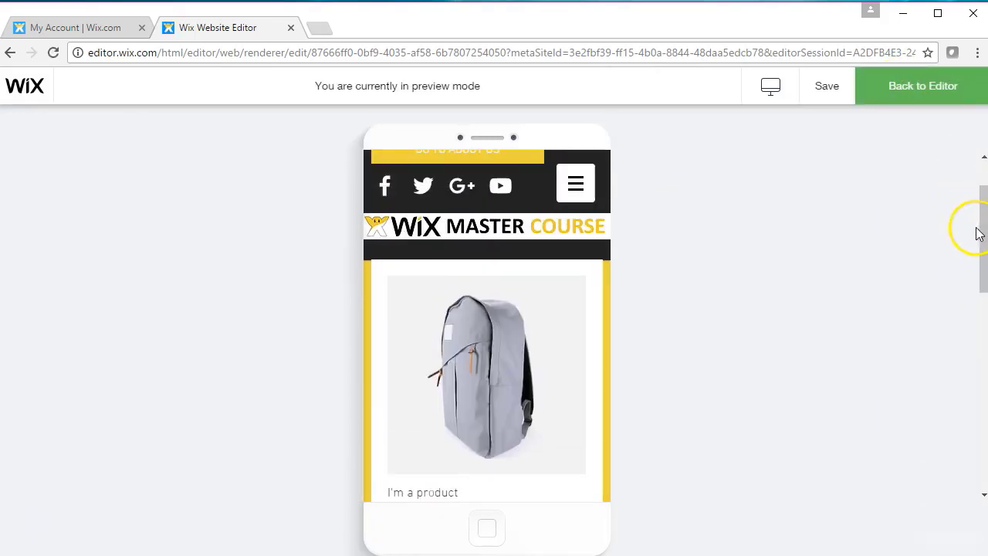
Step: View the backpack's product page in the preview and add one backpack to the cart
left_click(503, 395)
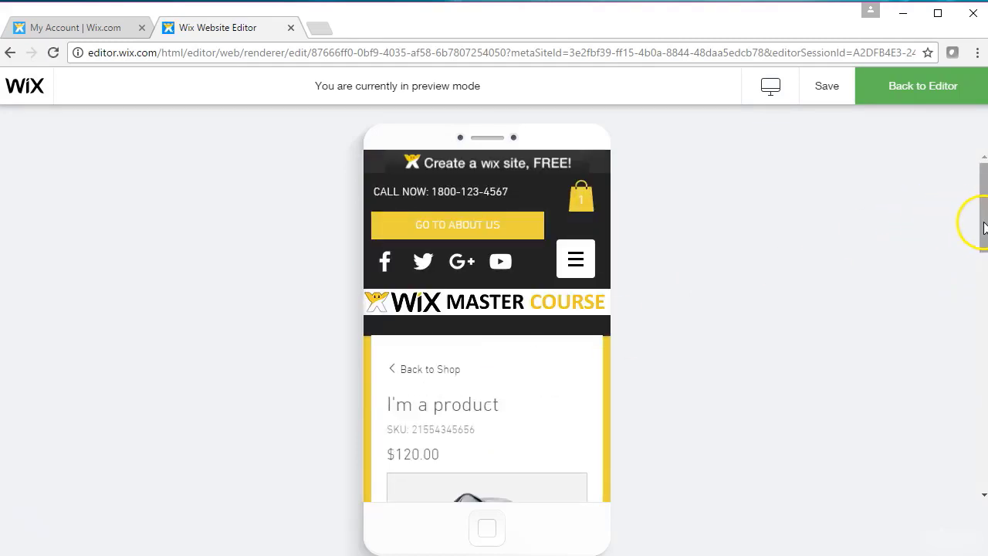
left_click_drag(984, 227, 948, 368)
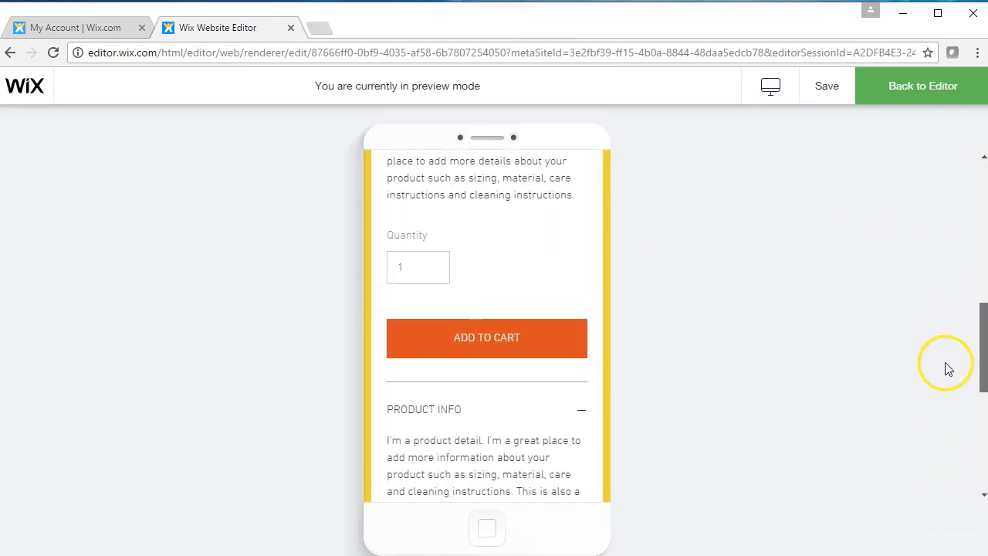
left_click(540, 340)
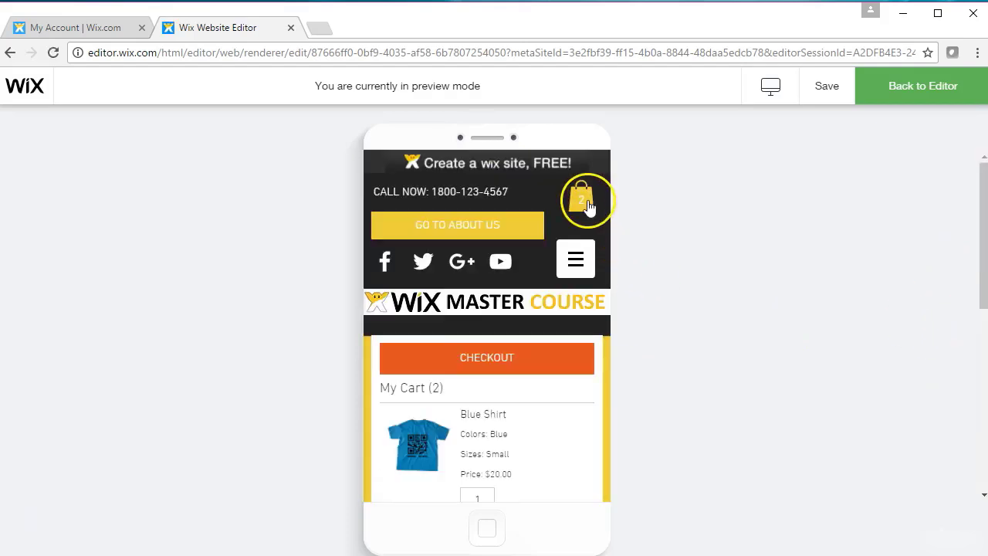
Step: Review the mobile cart, open and close its checkout, and return to the editor
mouse_move(982, 265)
left_mouse_down()
mouse_move(984, 307)
mouse_move(961, 409)
mouse_move(987, 268)
left_mouse_up()
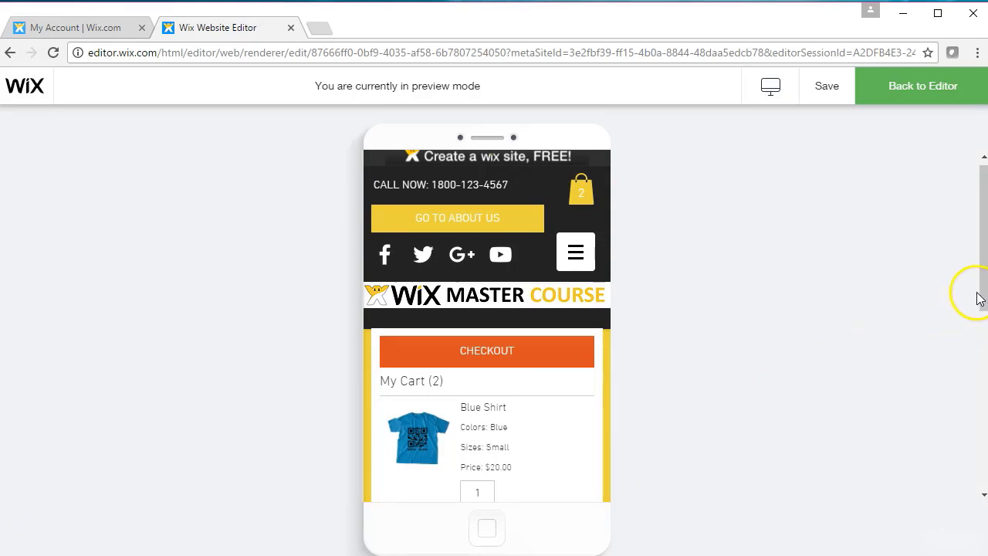
left_click_drag(979, 296, 982, 336)
left_click(531, 301)
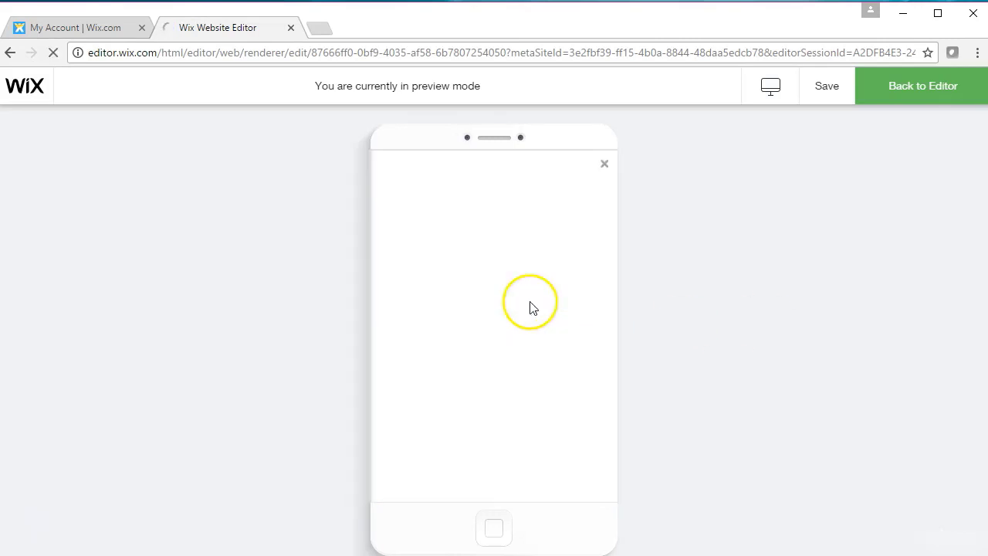
left_click(605, 167)
left_click(918, 96)
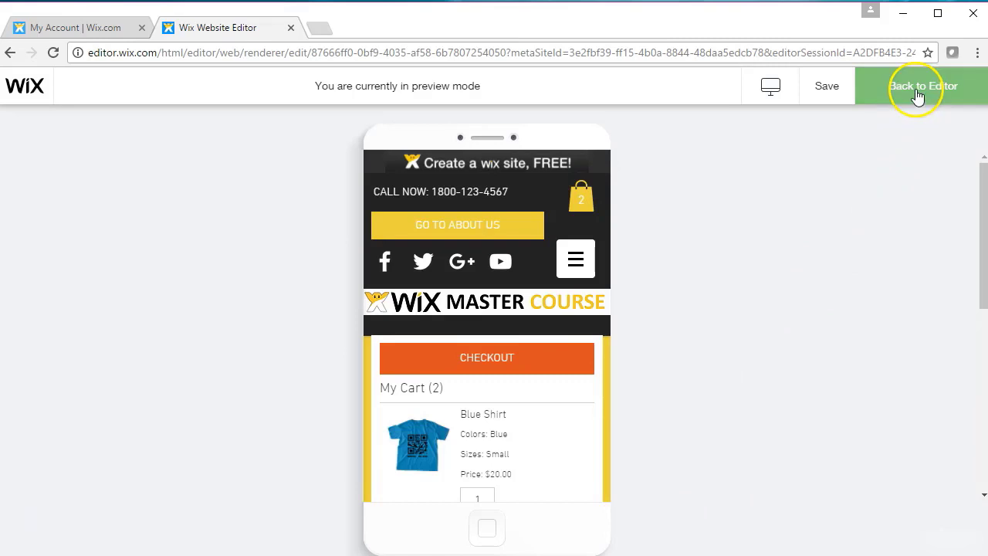
Step: Open the Book Online page and preview its mobile list of services
left_click(150, 91)
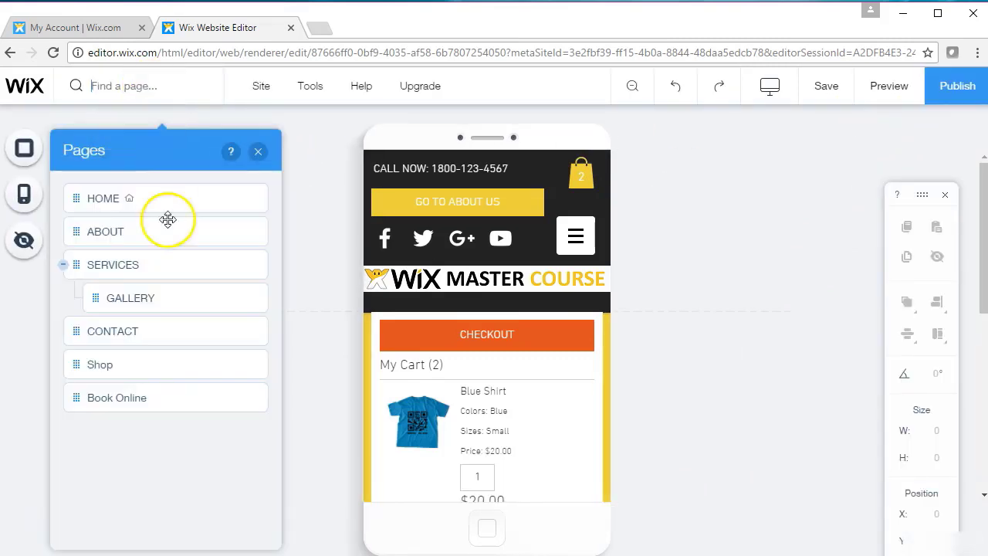
left_click(153, 411)
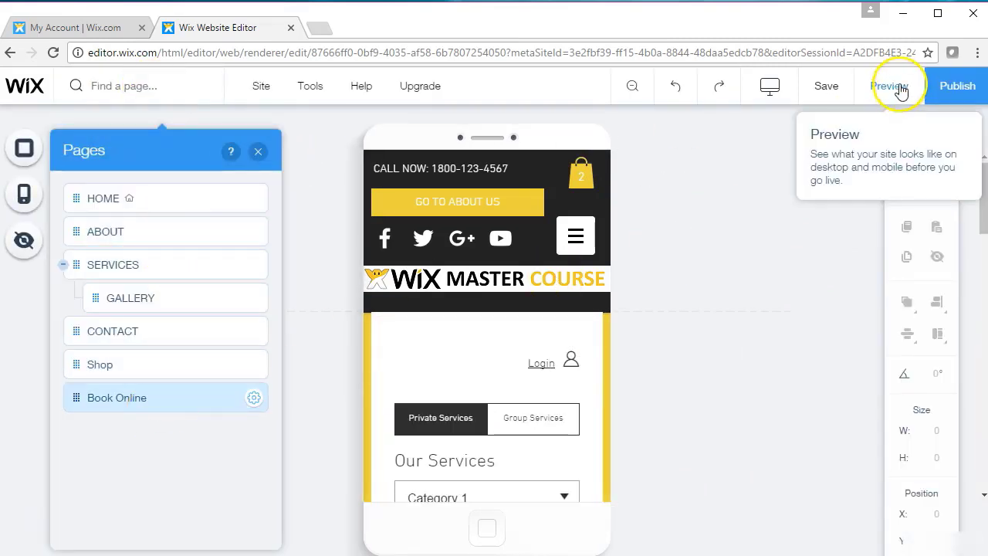
left_click_drag(984, 198, 973, 270)
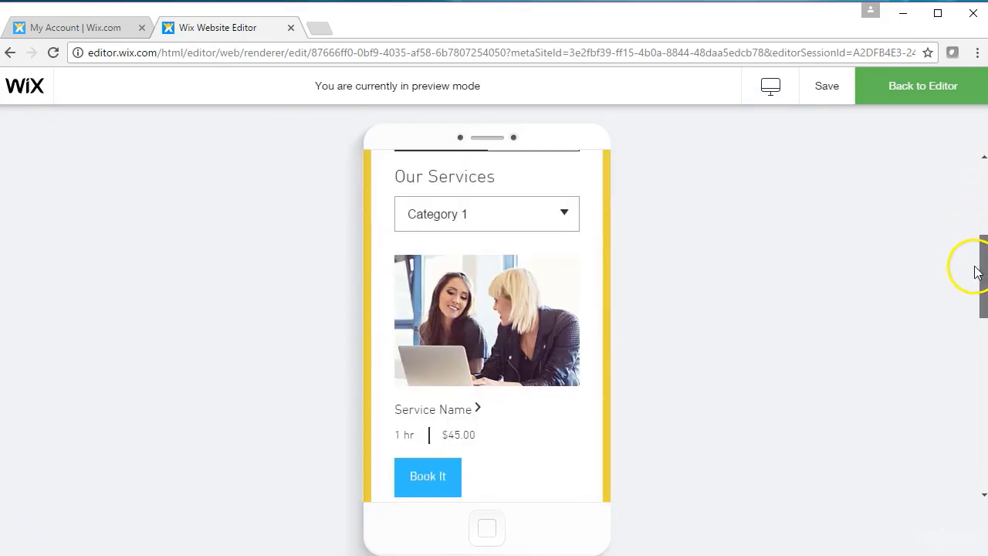
Step: Test booking the first service for June 12, 2017 at 6:00 pm up to the customer info form, and return to the editor
left_click(445, 478)
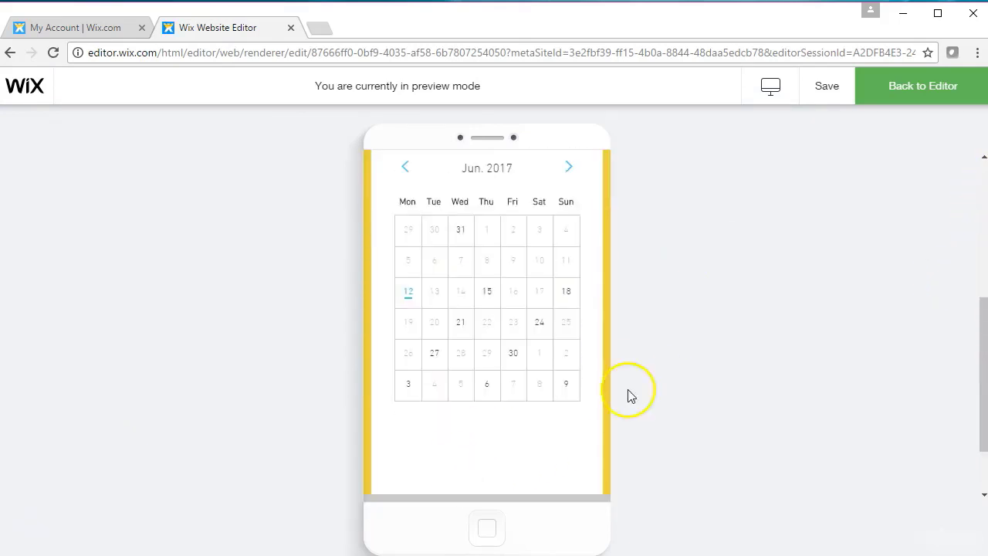
left_click(410, 300)
left_click(422, 375)
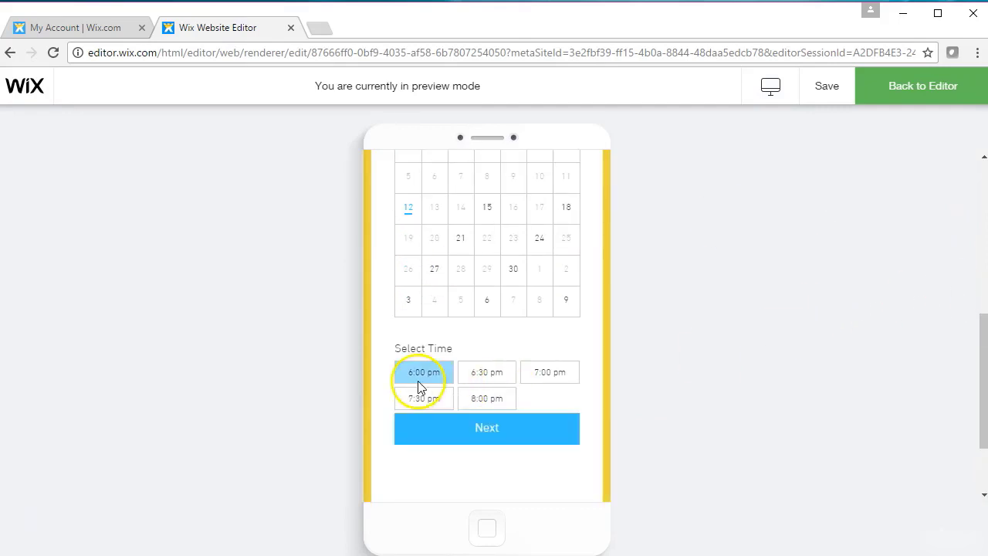
left_click(496, 334)
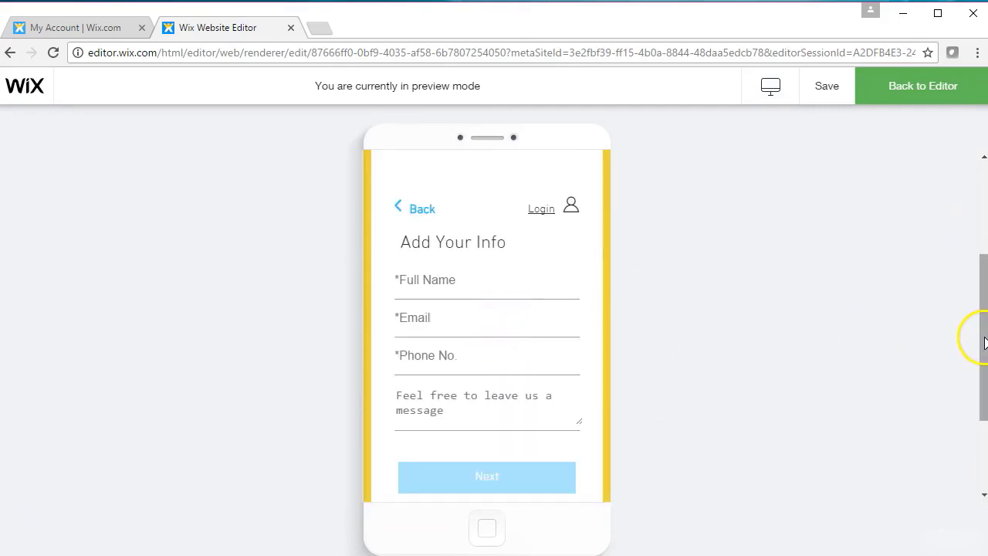
left_click_drag(978, 335, 970, 214)
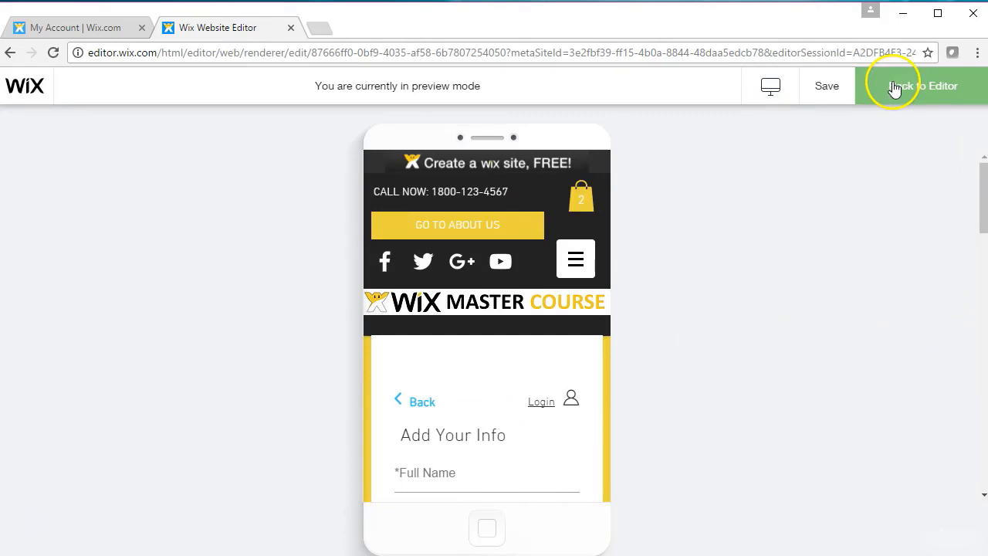
left_click(894, 89)
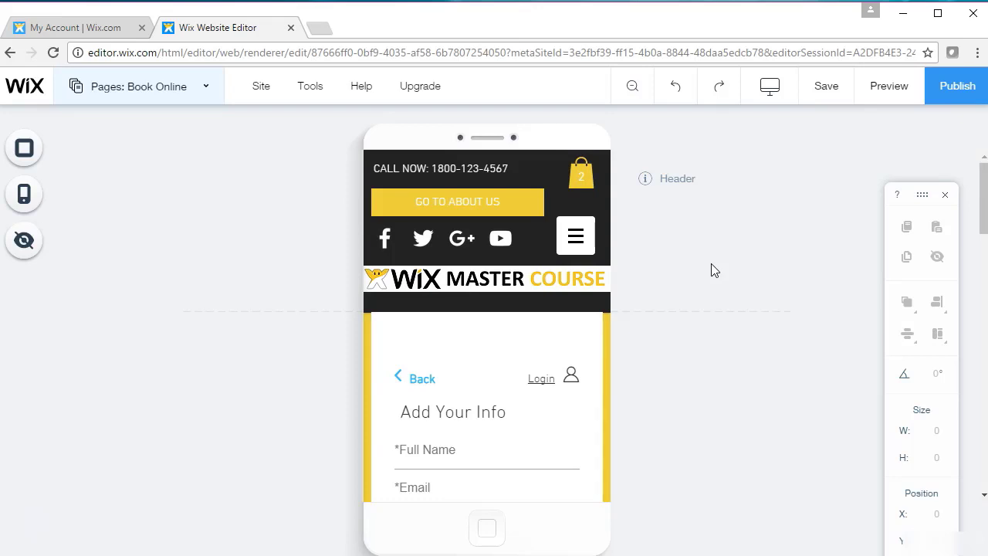
Step: Switch to the desktop view to check the Book Online page and return to the mobile view
left_click(773, 89)
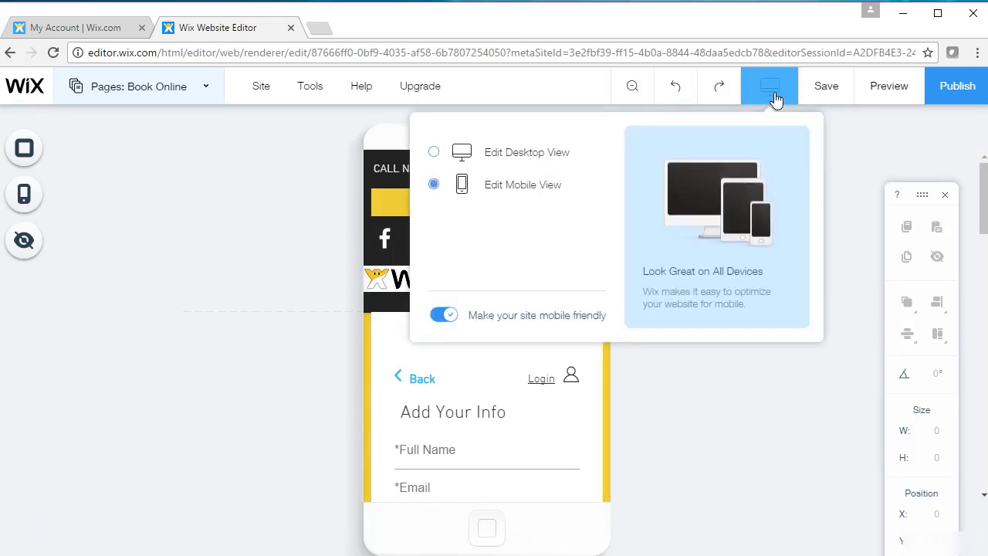
left_click(552, 154)
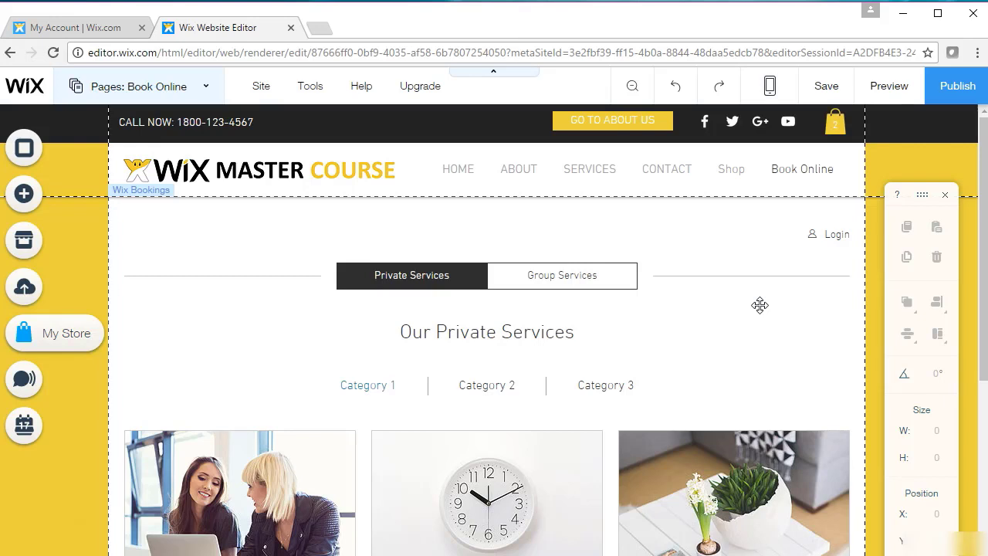
left_click(781, 84)
left_click(545, 193)
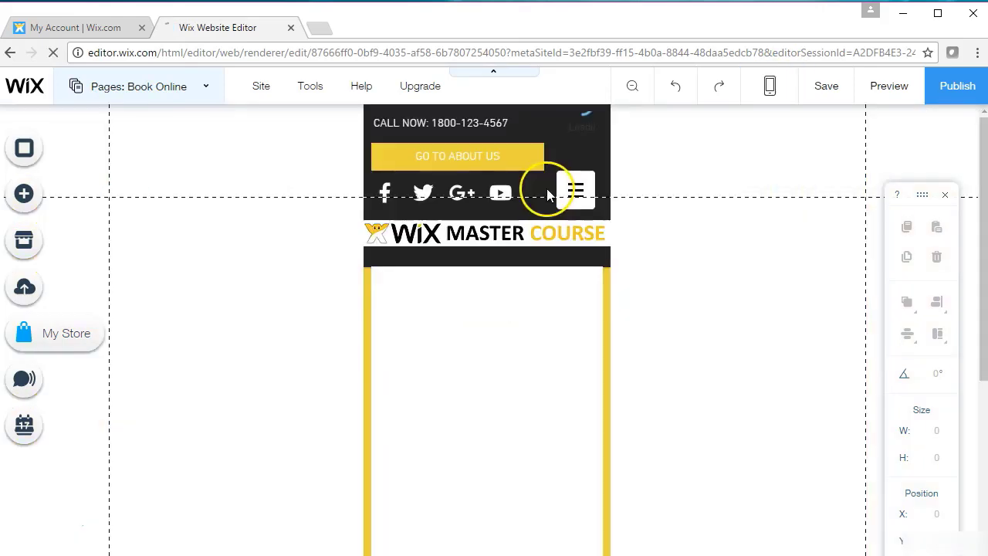